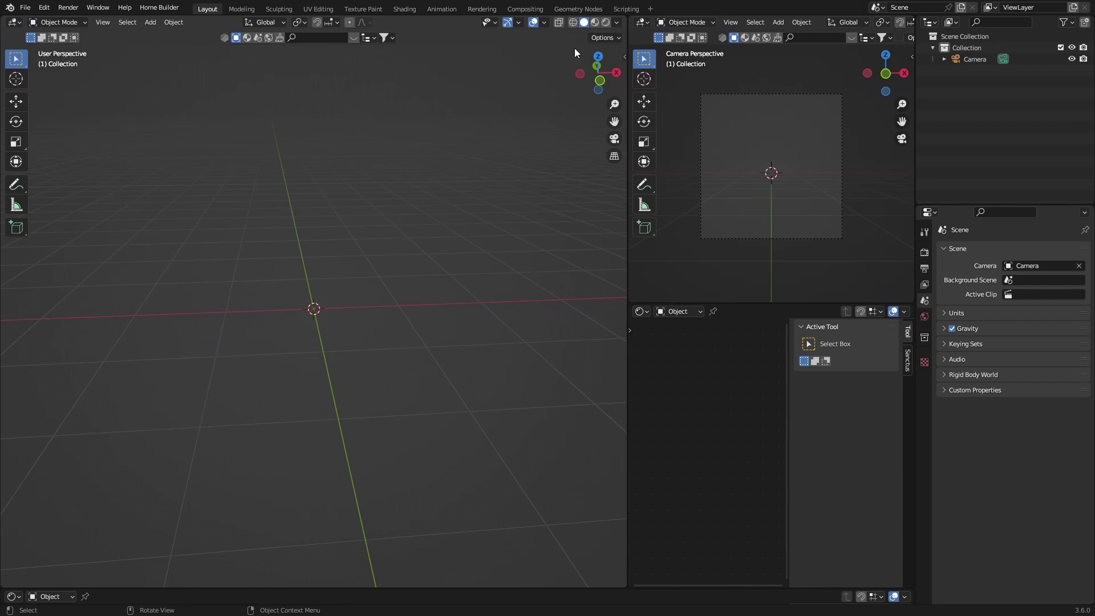
pyautogui.moveTo(622, 57); pyautogui.dragTo(744, 83)
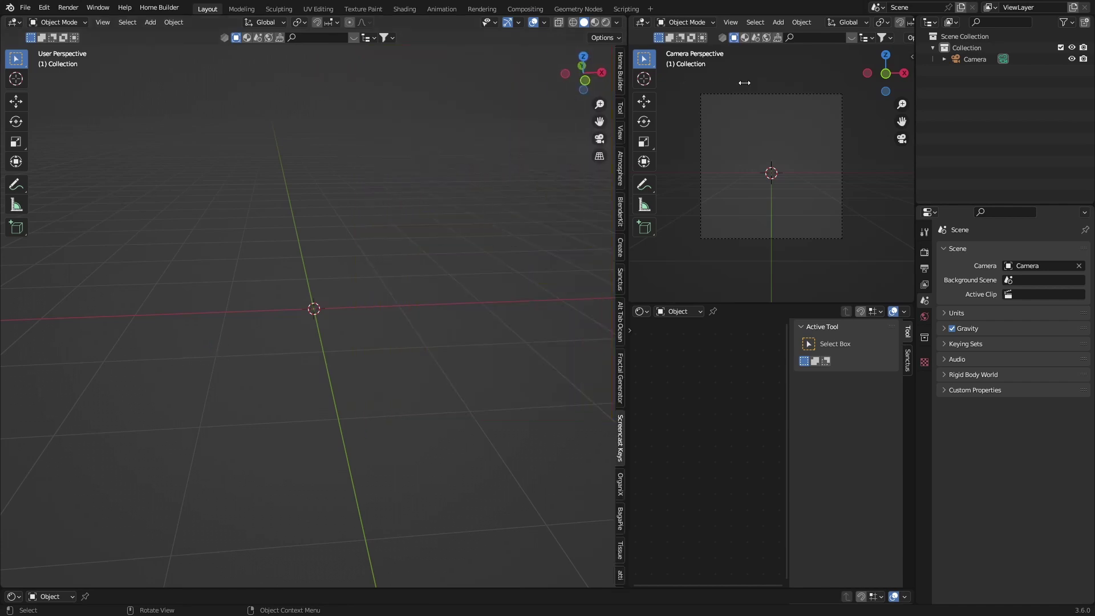
pyautogui.press('n')
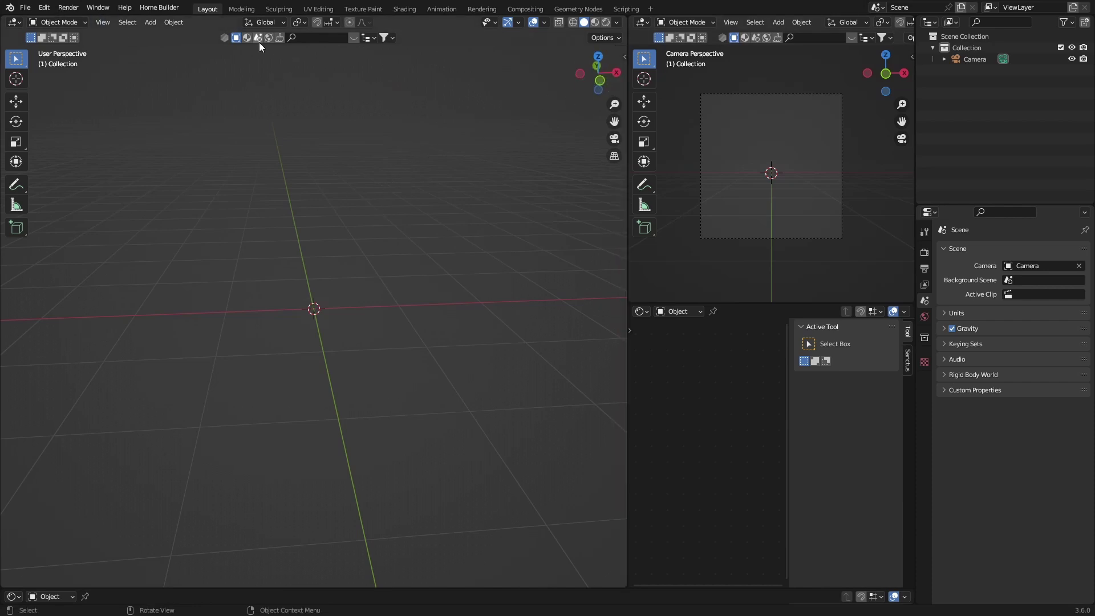
# Display BlenderKit's model assets and its HDR environments in the asset bar.
pyautogui.click(242, 40)
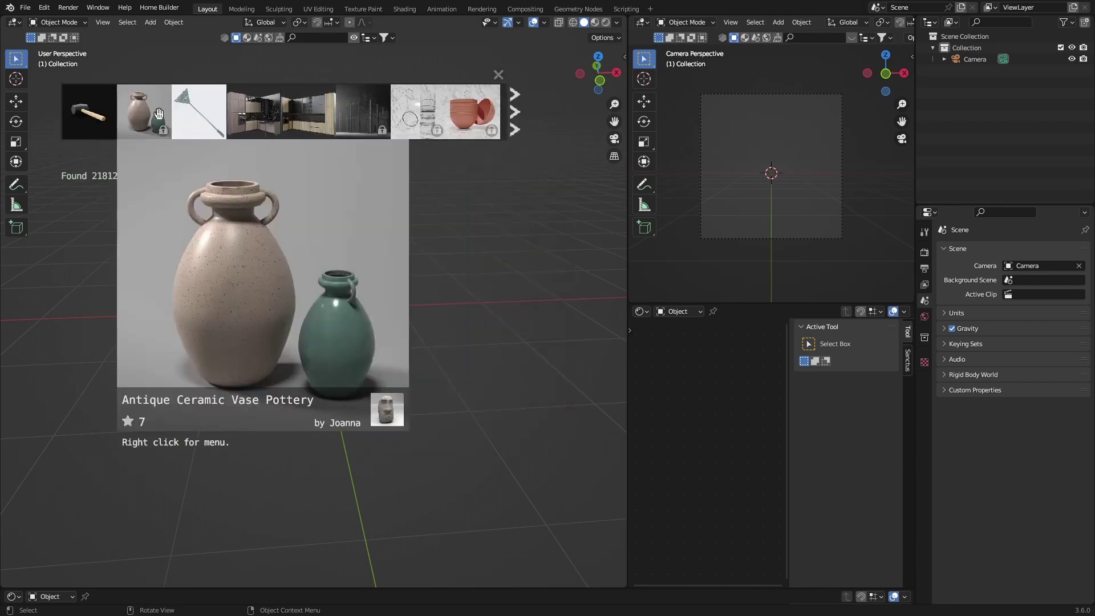
pyautogui.moveTo(205, 107)
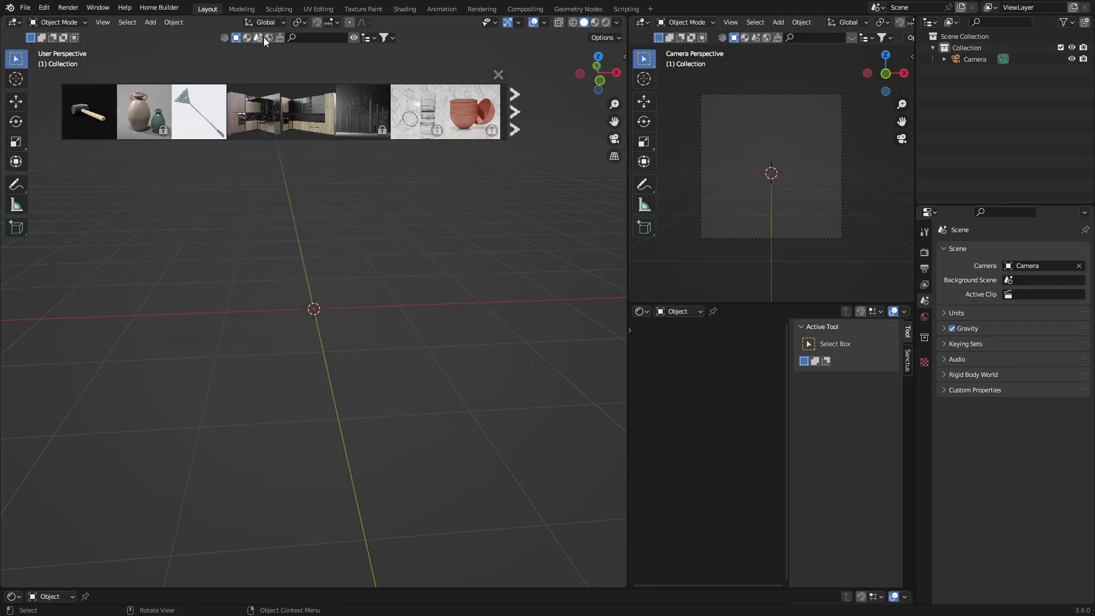
pyautogui.click(268, 38)
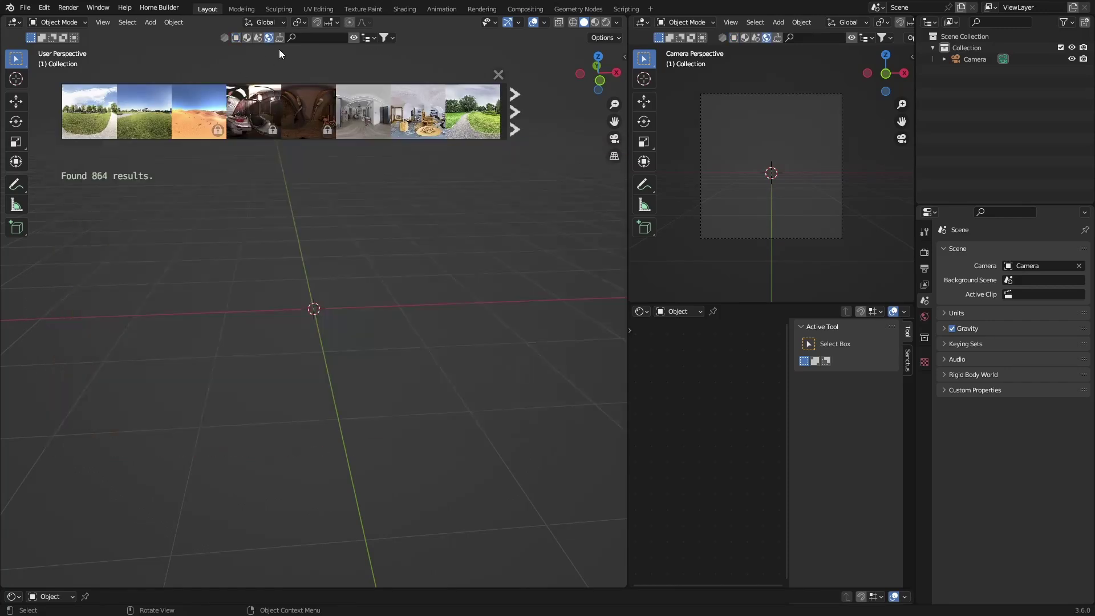
# Look through several pages of BlenderKit materials, previewing individual ones, and close the asset bar.
pyautogui.click(251, 39)
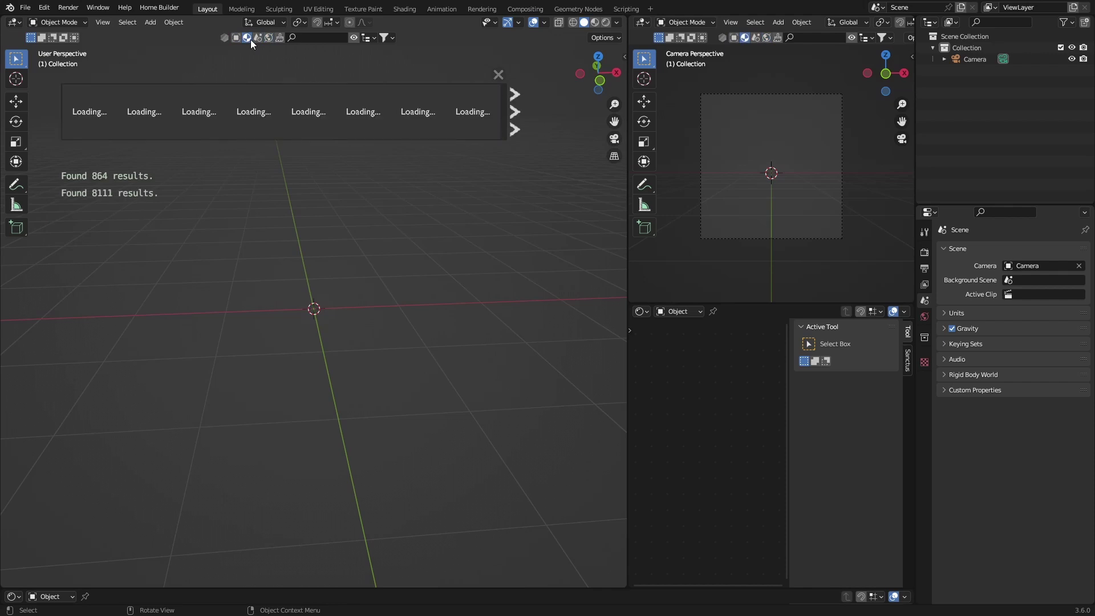
pyautogui.moveTo(186, 122)
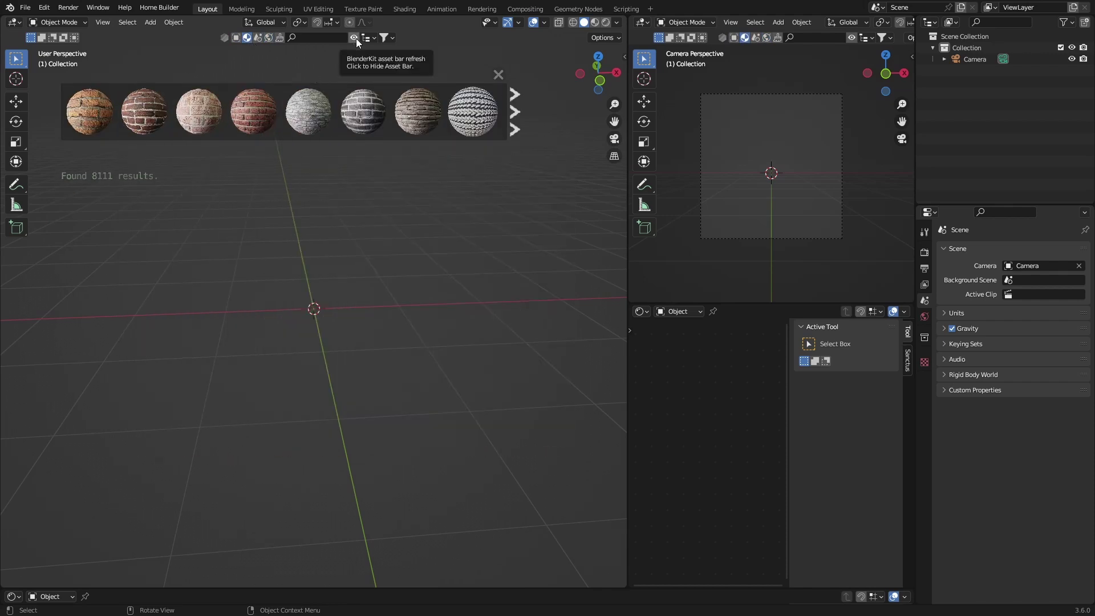
pyautogui.moveTo(445, 104)
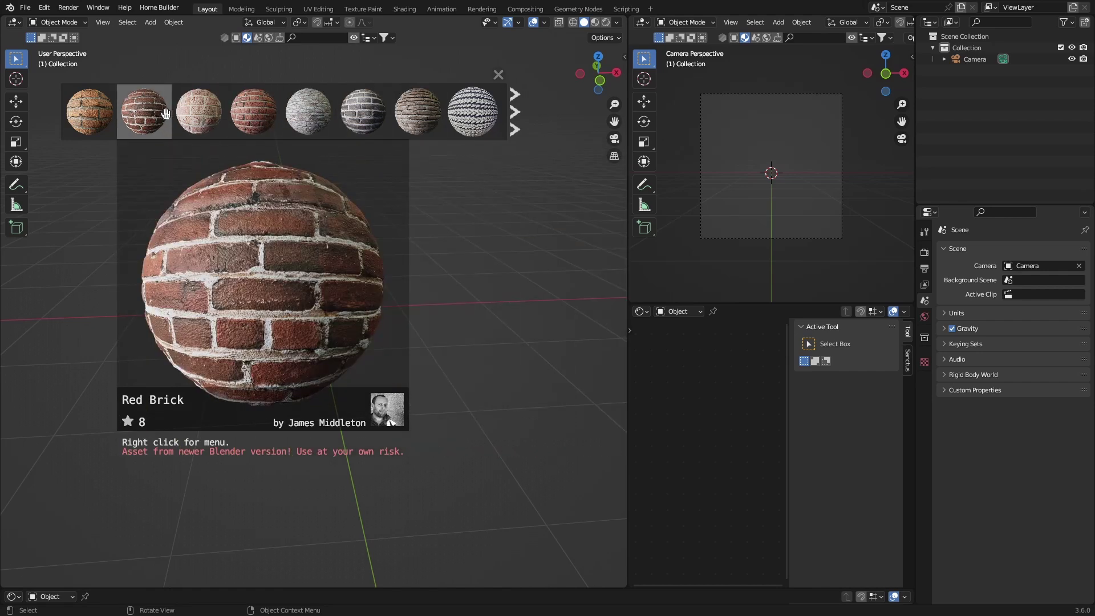
pyautogui.click(515, 112)
pyautogui.click(515, 112)
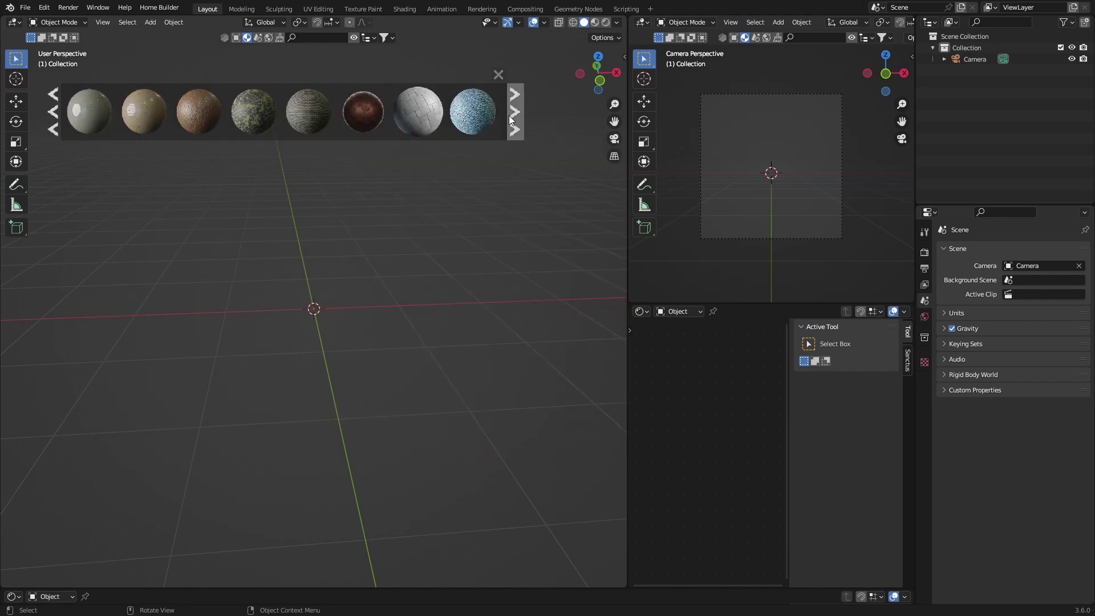
pyautogui.click(515, 112)
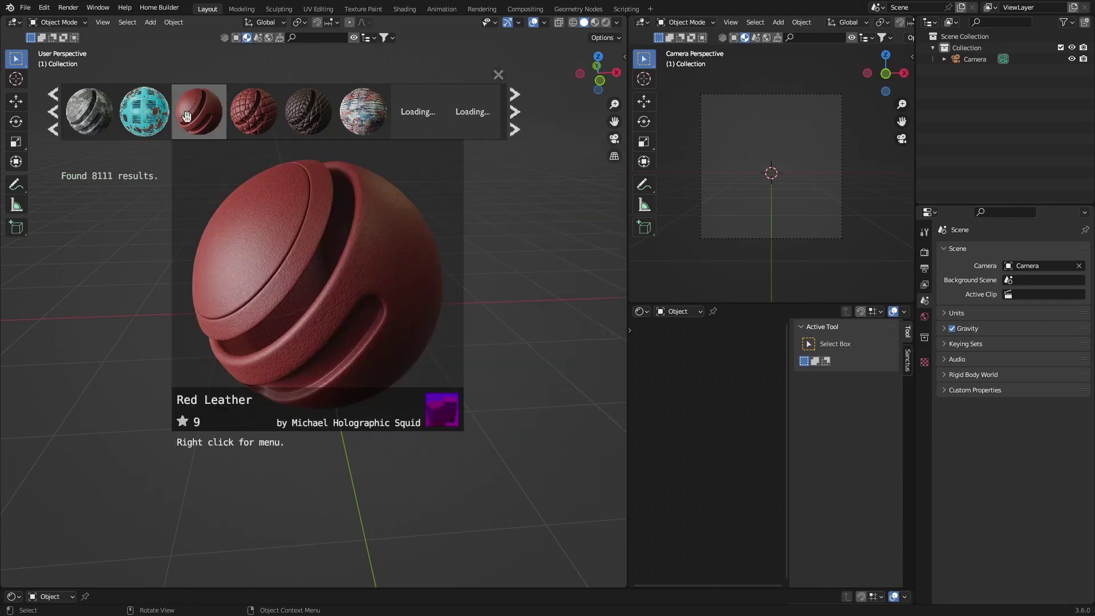
pyautogui.click(495, 75)
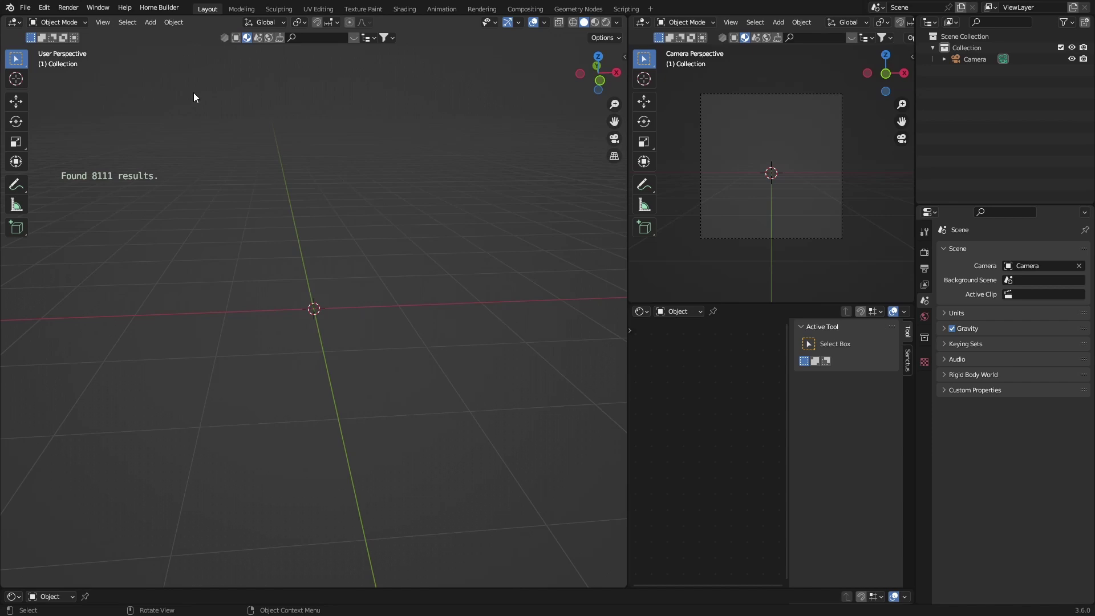
# Set BlenderKit back to models, preview some of the assets and close the asset bar.
pyautogui.click(239, 39)
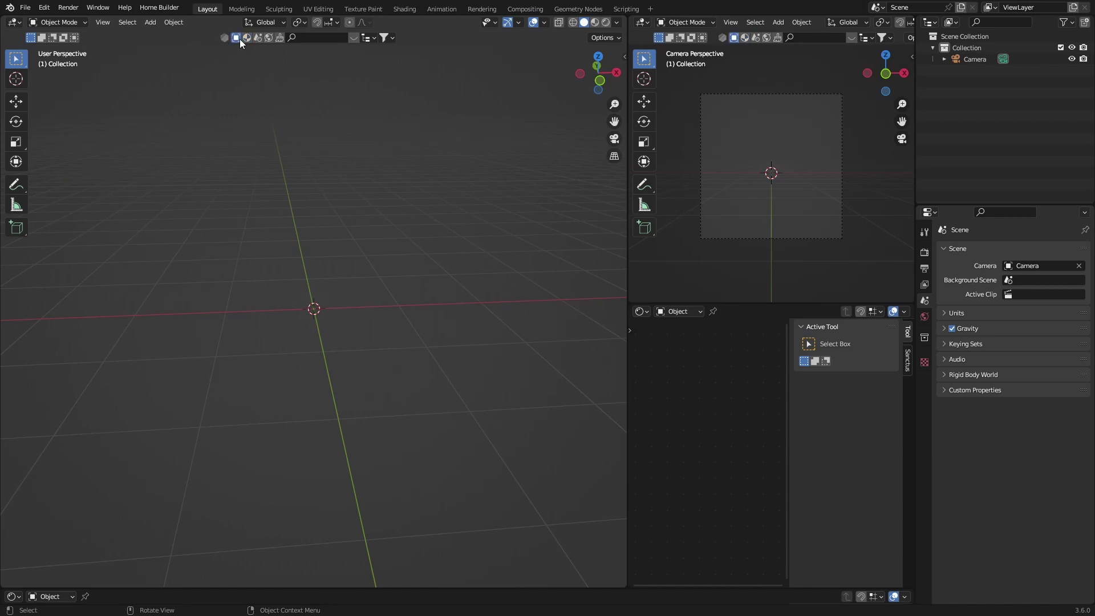
pyautogui.click(351, 39)
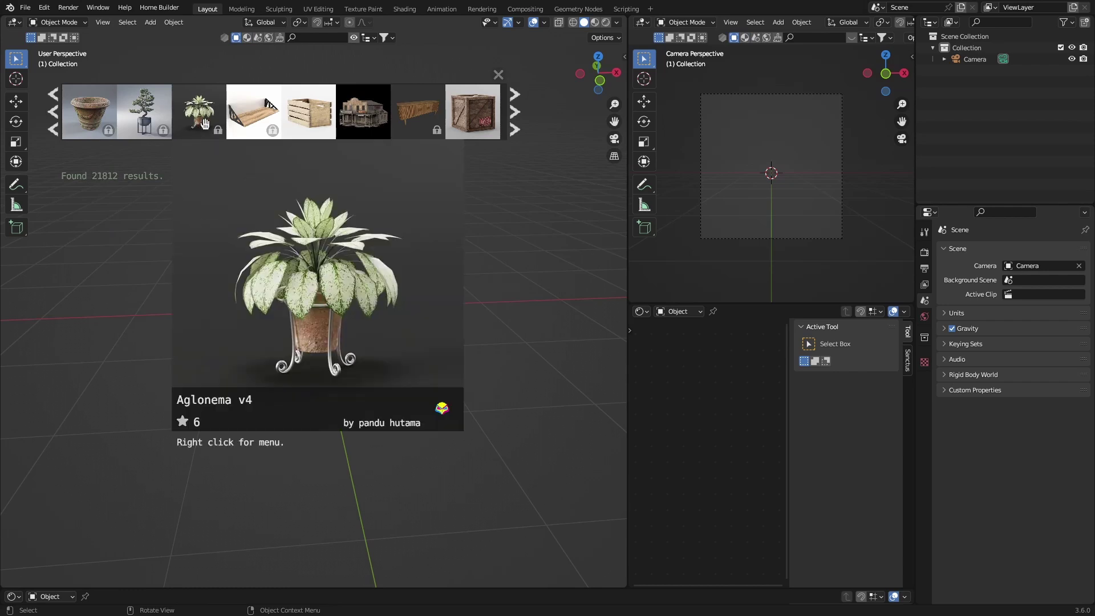
pyautogui.moveTo(366, 112)
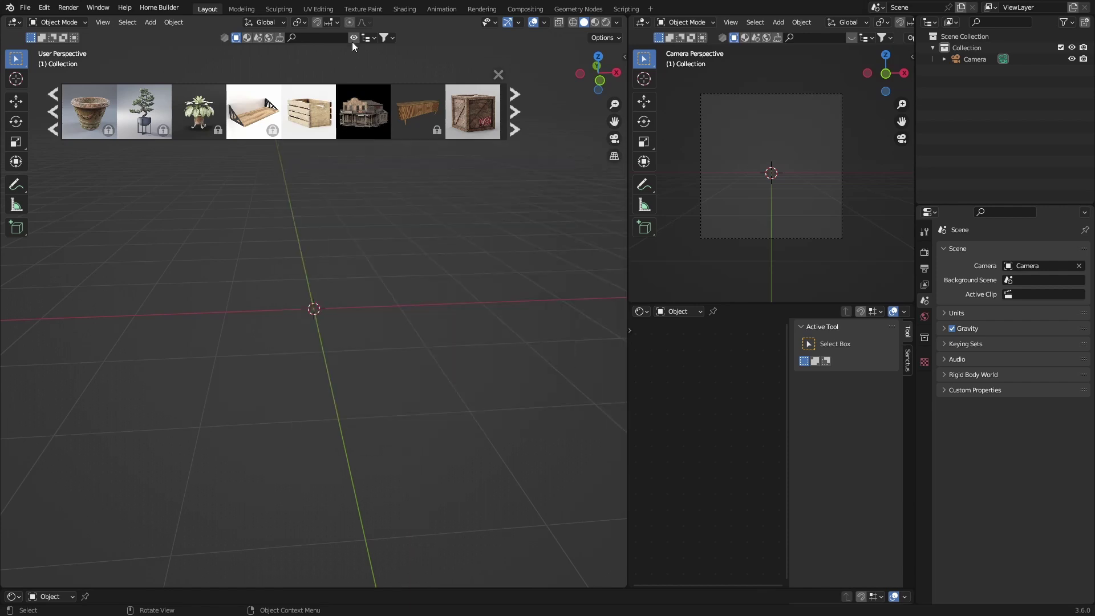
pyautogui.click(504, 77)
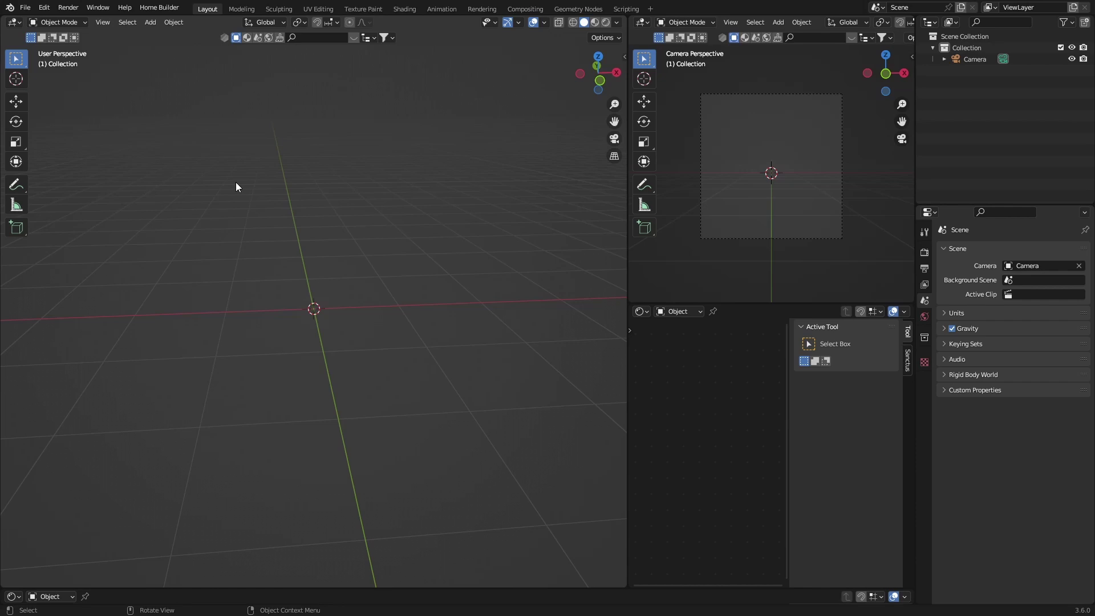
# Change the collapsed shader editor below the viewport to an enlarged Asset Browser showing the Poly Haven library.
pyautogui.click(11, 596)
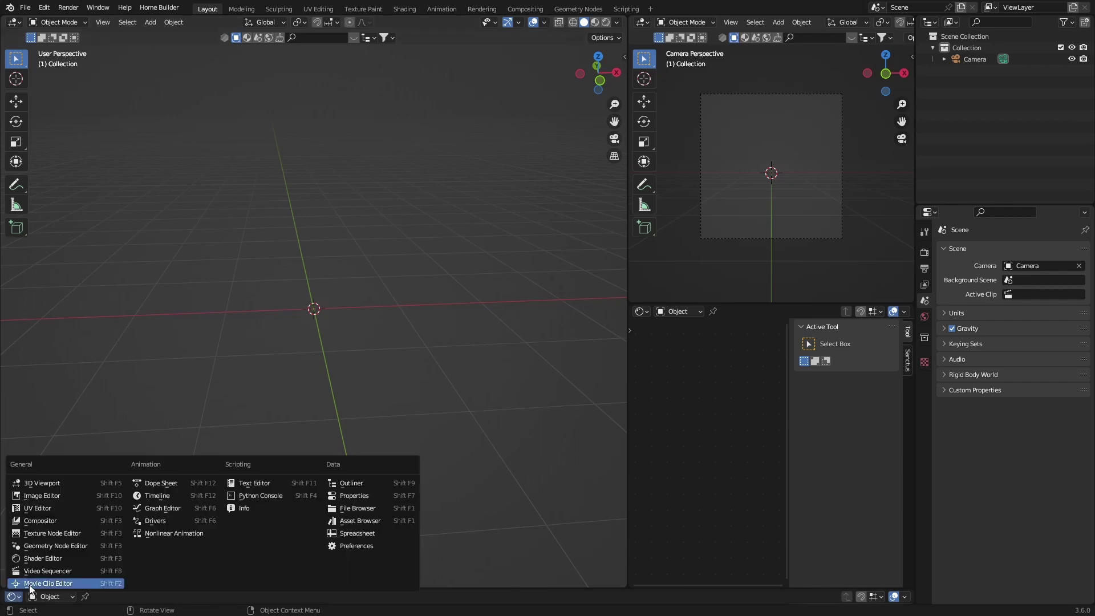
pyautogui.click(351, 520)
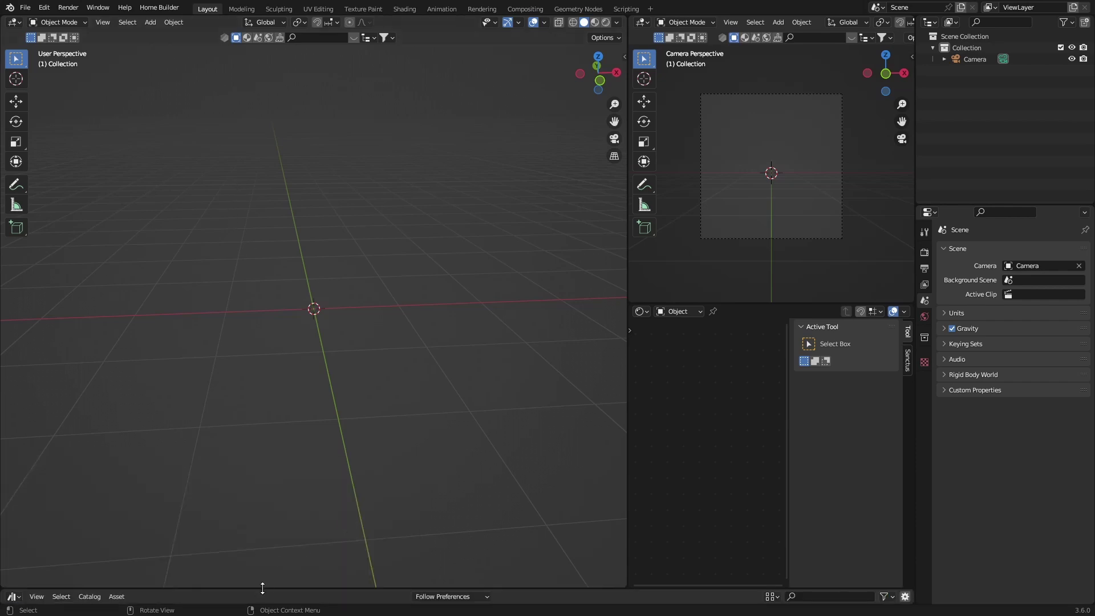
pyautogui.moveTo(263, 588); pyautogui.dragTo(262, 330)
pyautogui.click(30, 355)
pyautogui.click(36, 446)
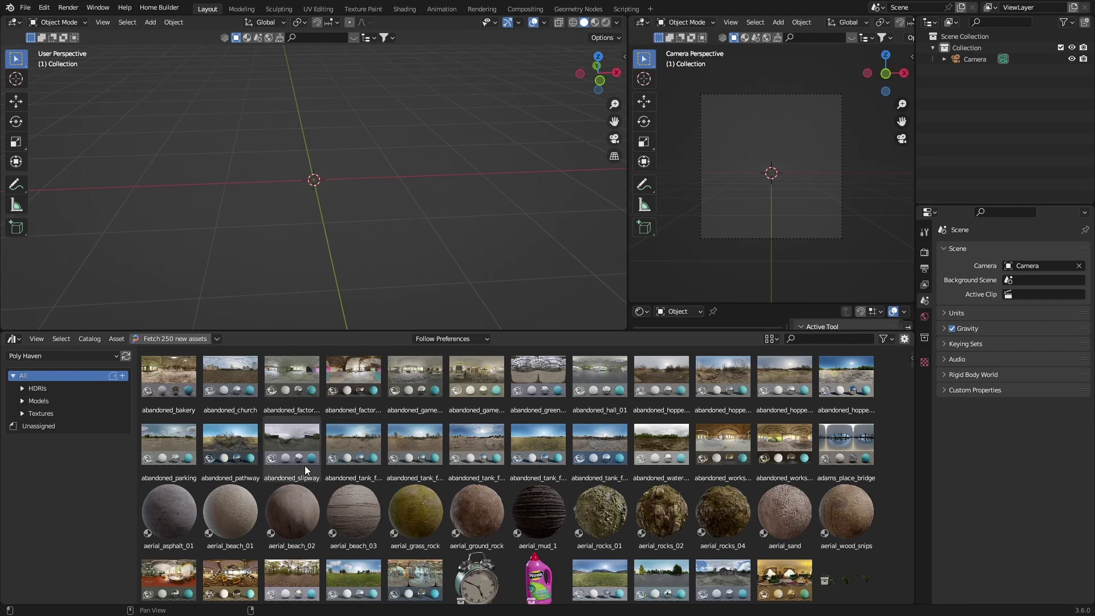
# Look through the HDRIs and Models catalogs of the Poly Haven library.
pyautogui.click(40, 388)
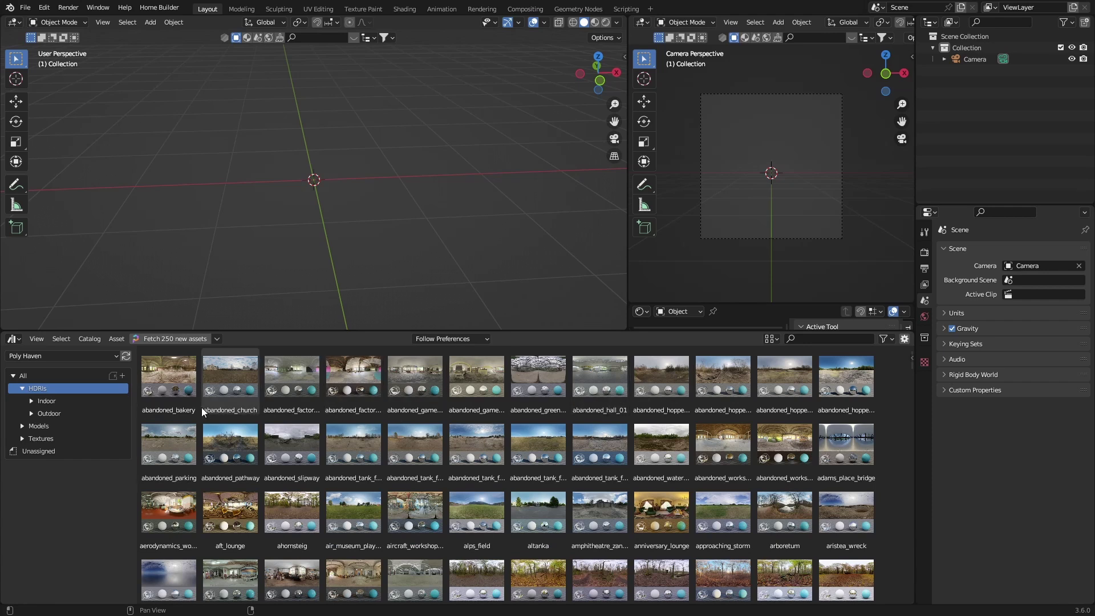
pyautogui.click(24, 426)
pyautogui.click(53, 427)
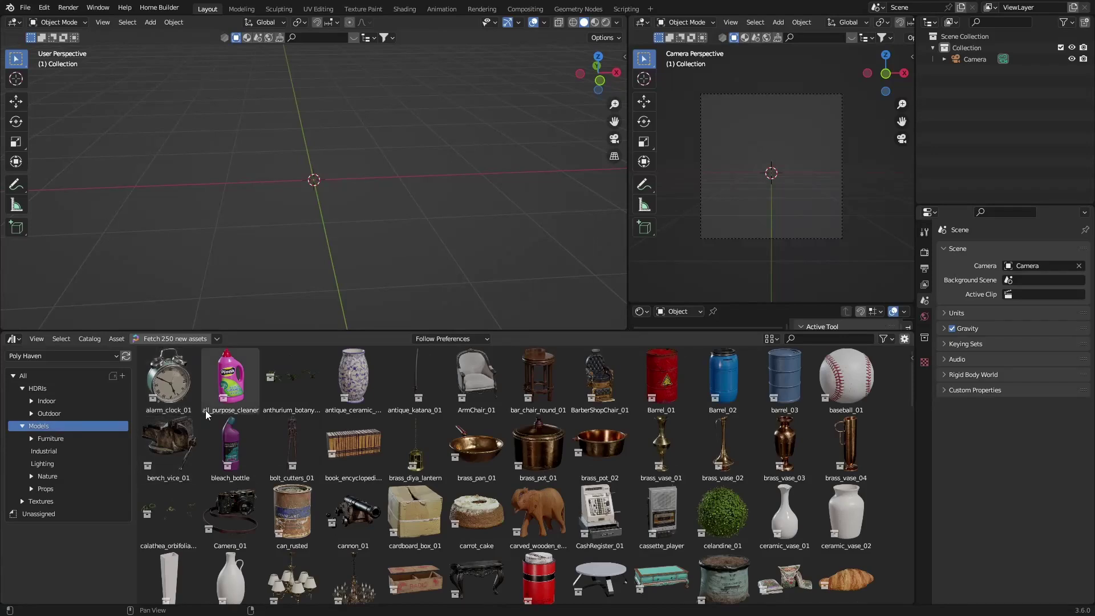
pyautogui.scroll(-3, 297, 456)
pyautogui.scroll(-15, 297, 456)
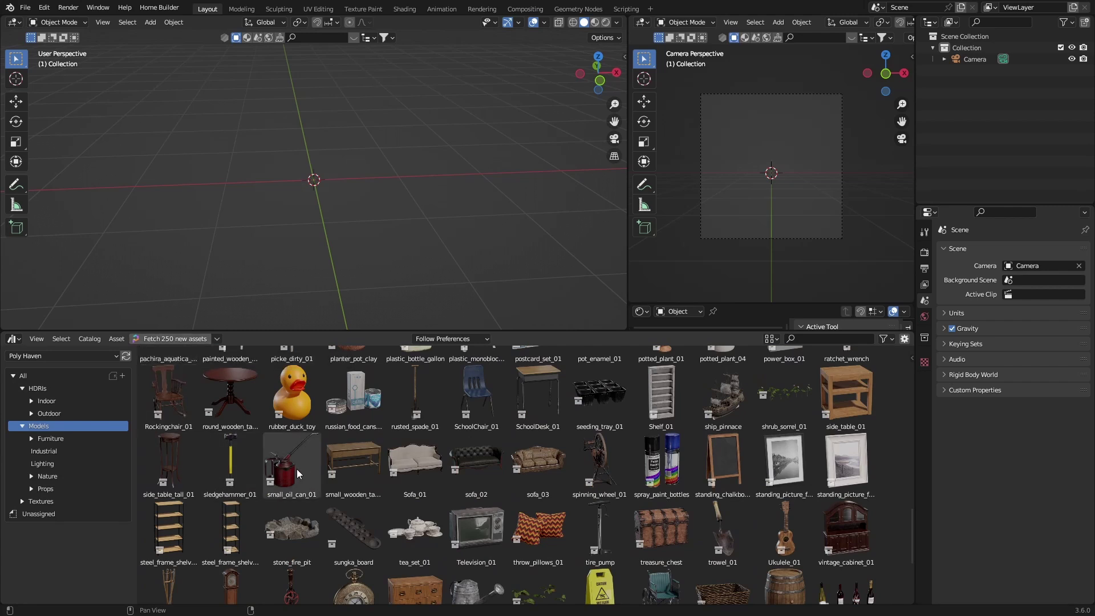
pyautogui.scroll(-3, 296, 472)
pyautogui.scroll(5, 296, 470)
pyautogui.scroll(3, 296, 466)
# Expand the Poly Haven Textures catalog and look through its materials.
pyautogui.click(23, 502)
pyautogui.click(40, 501)
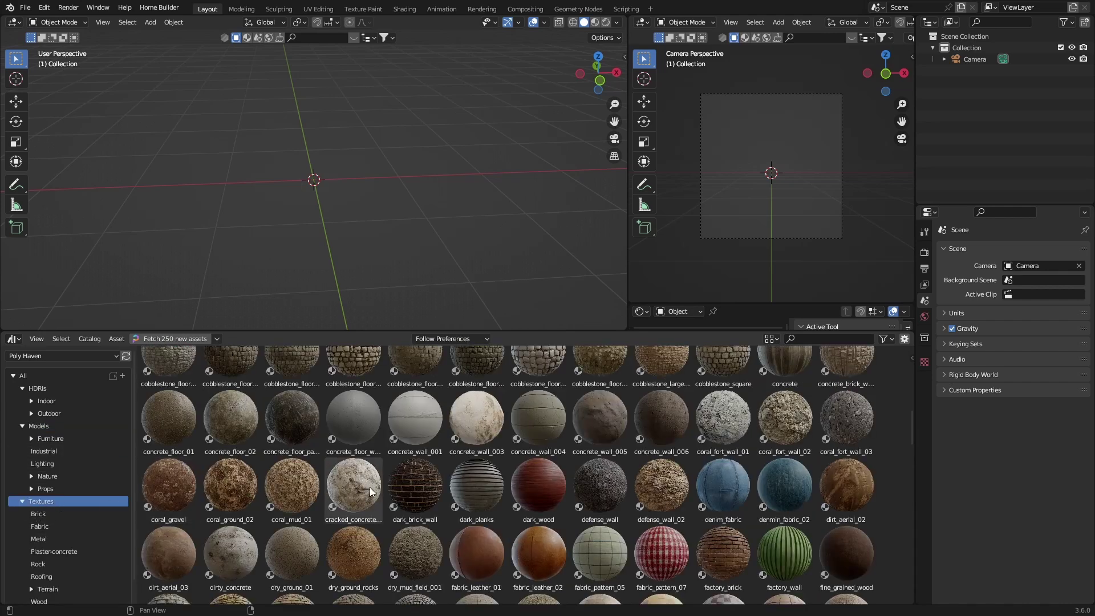
pyautogui.scroll(5, 444, 545)
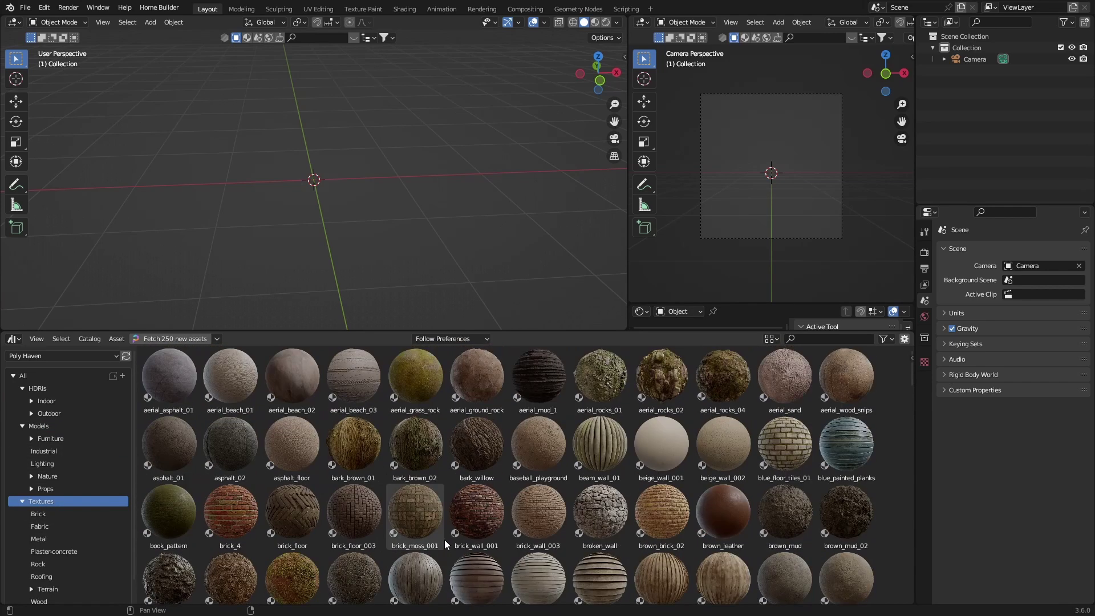
pyautogui.scroll(-5, 465, 522)
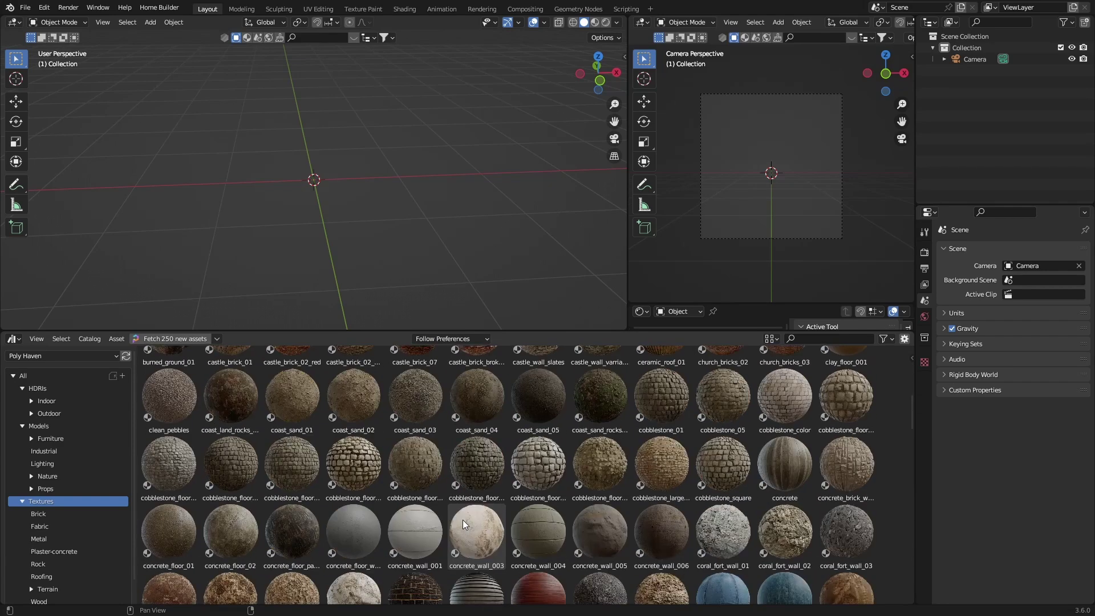
pyautogui.scroll(-15, 470, 515)
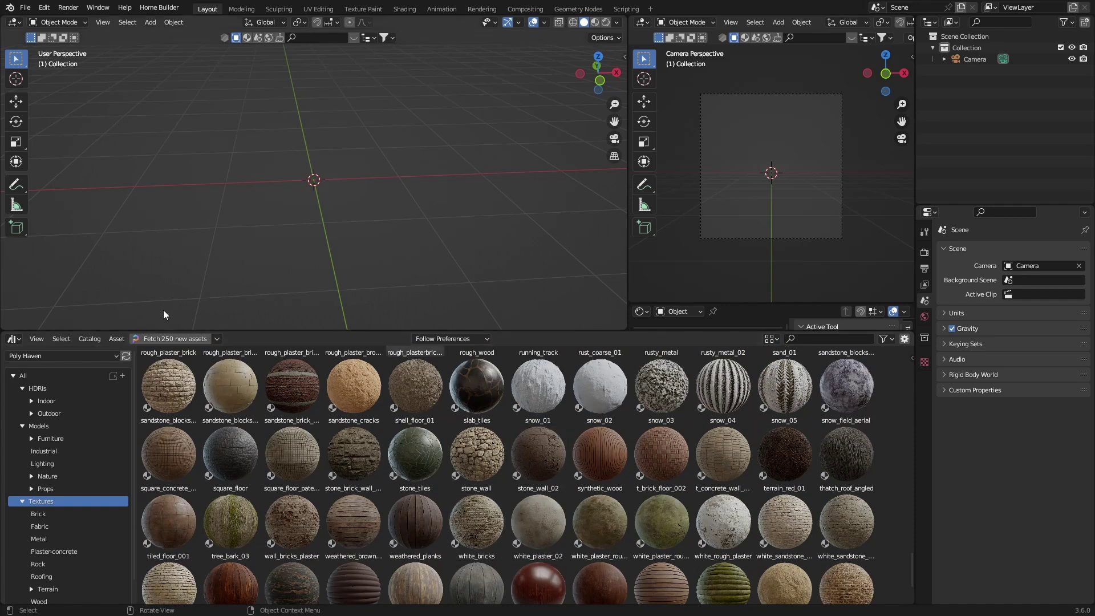
# Switch the asset library to Berg and collapse the Asset Browser to enlarge the 3D viewport.
pyautogui.click(43, 355)
pyautogui.click(46, 457)
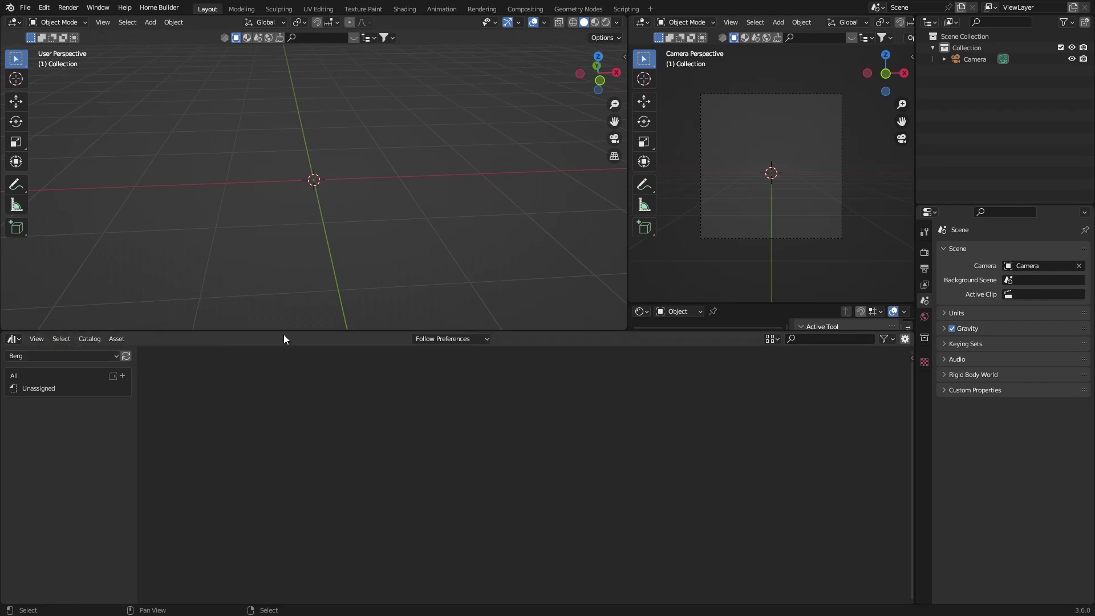
pyautogui.moveTo(284, 330); pyautogui.dragTo(197, 596)
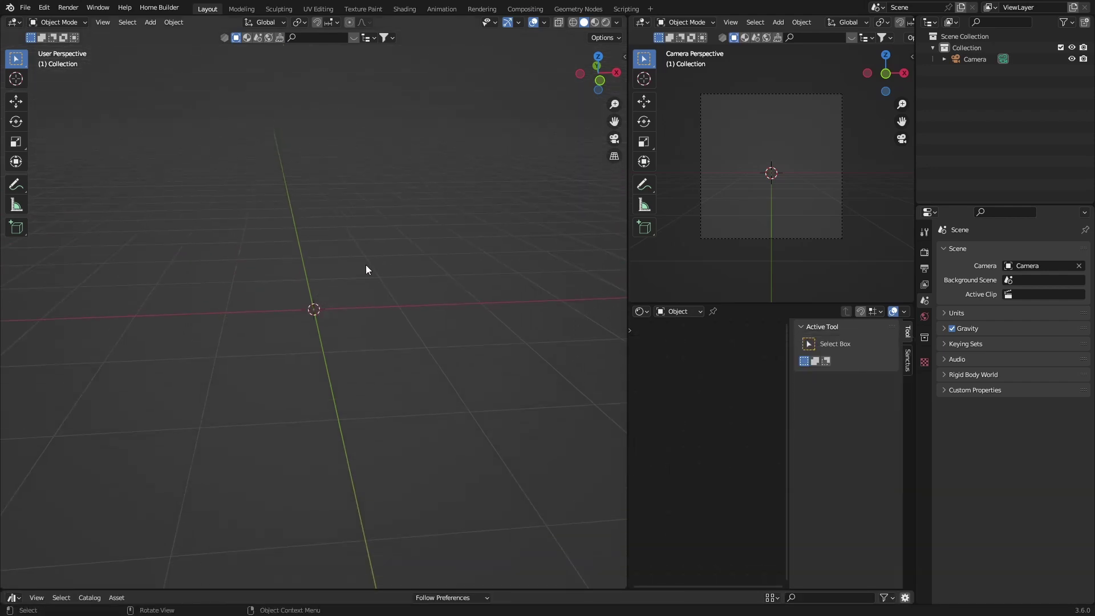
# Open the Home Builder add-on's cabinet products and try to add the Base Blind 1 Door cabinet.
pyautogui.click(622, 56)
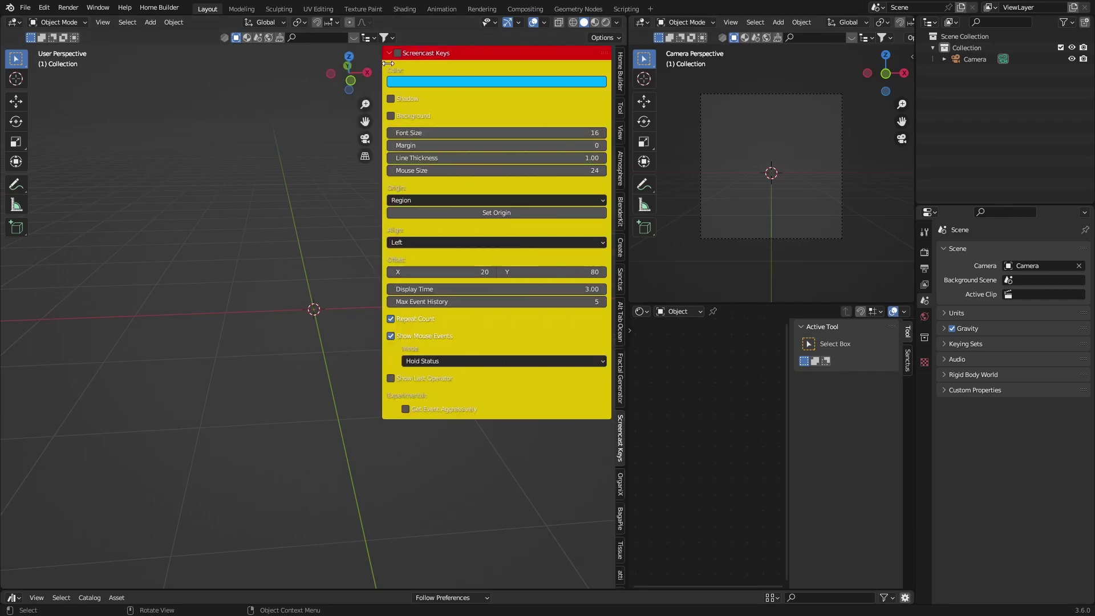
pyautogui.click(620, 62)
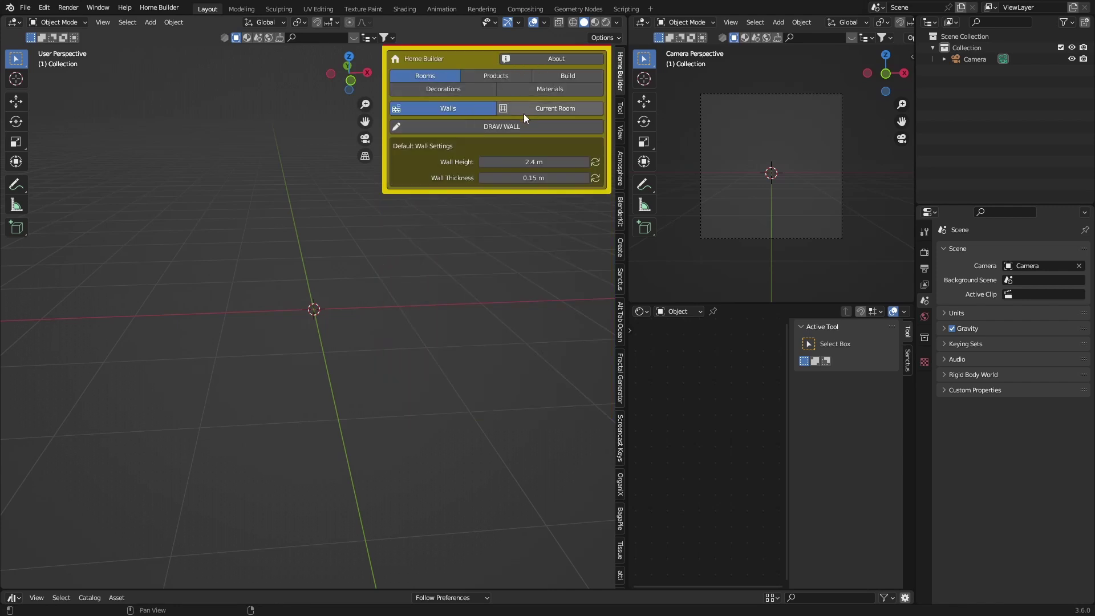
pyautogui.click(489, 74)
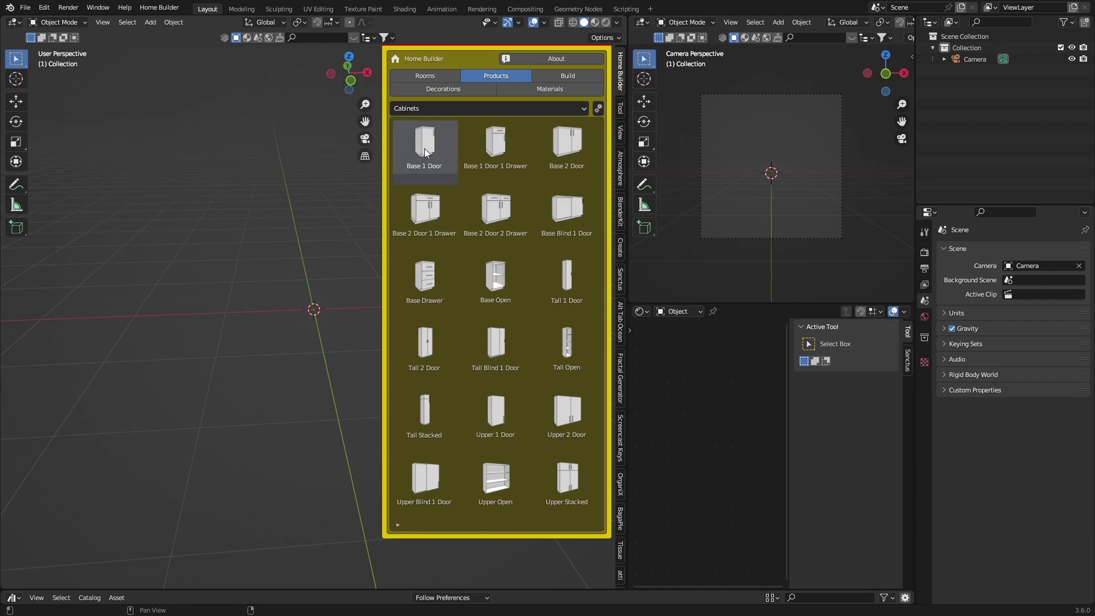
pyautogui.click(562, 221)
# Review Home Builder's Rooms, Materials, Decorations and Build categories.
pyautogui.click(432, 76)
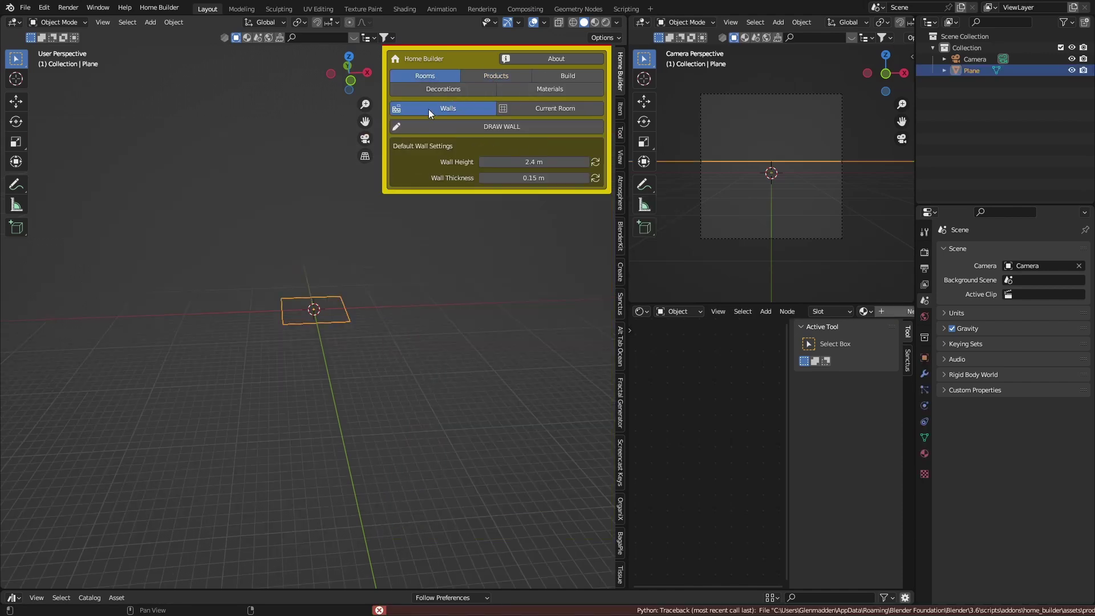
pyautogui.click(536, 108)
pyautogui.click(546, 89)
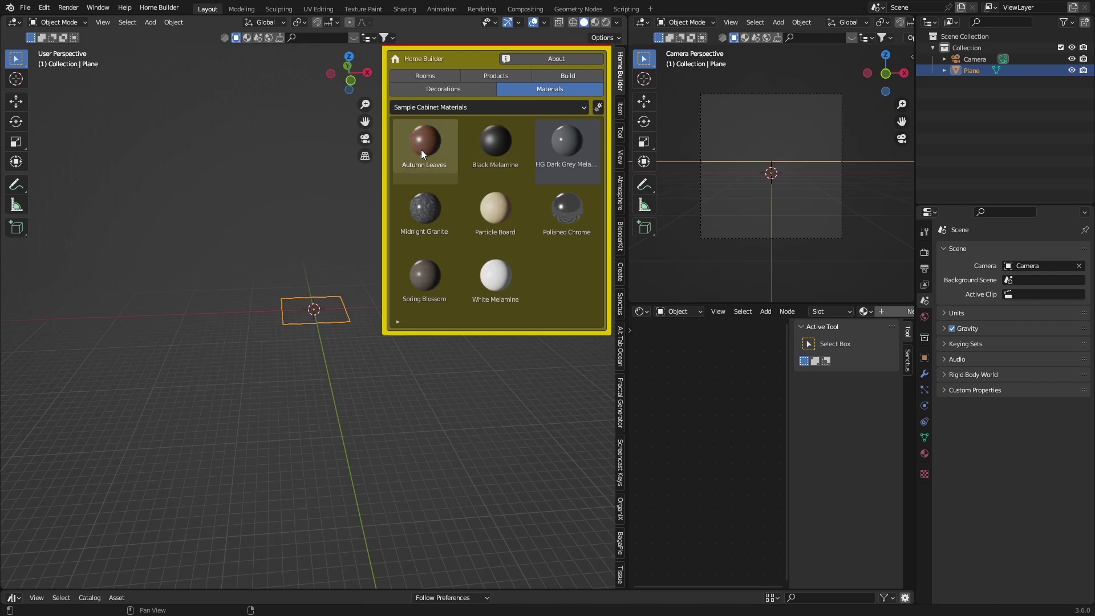
pyautogui.click(423, 90)
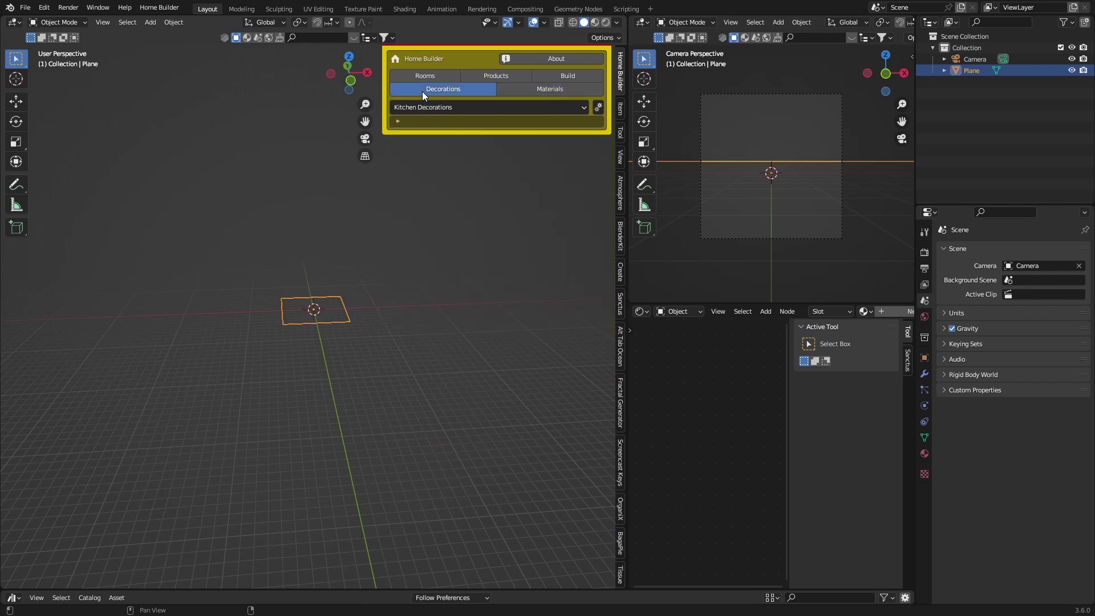
pyautogui.click(566, 73)
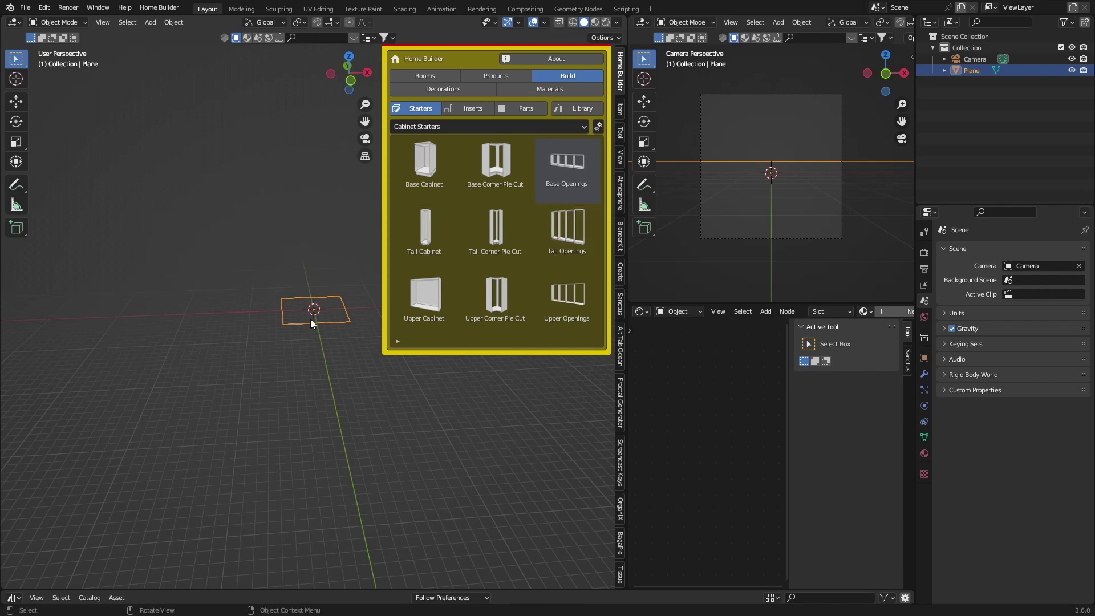
# Delete the selected plane at the world origin.
pyautogui.press('Delete')
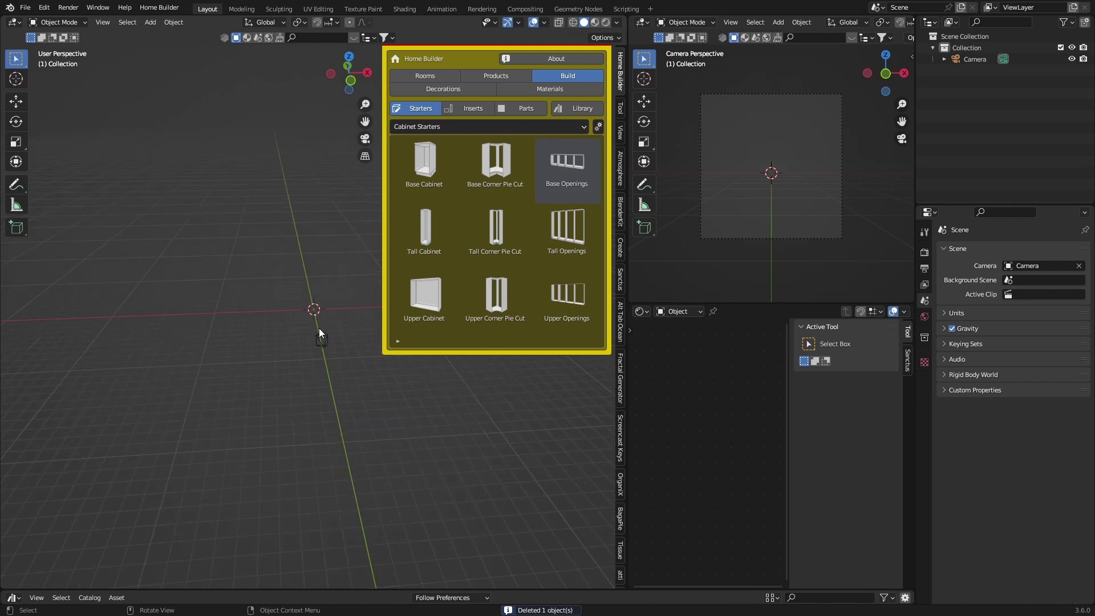
# Enable the Physical Atmosphere world and view its sky in rendered viewport shading.
pyautogui.scroll(4, 319, 327)
pyautogui.scroll(-3, 319, 327)
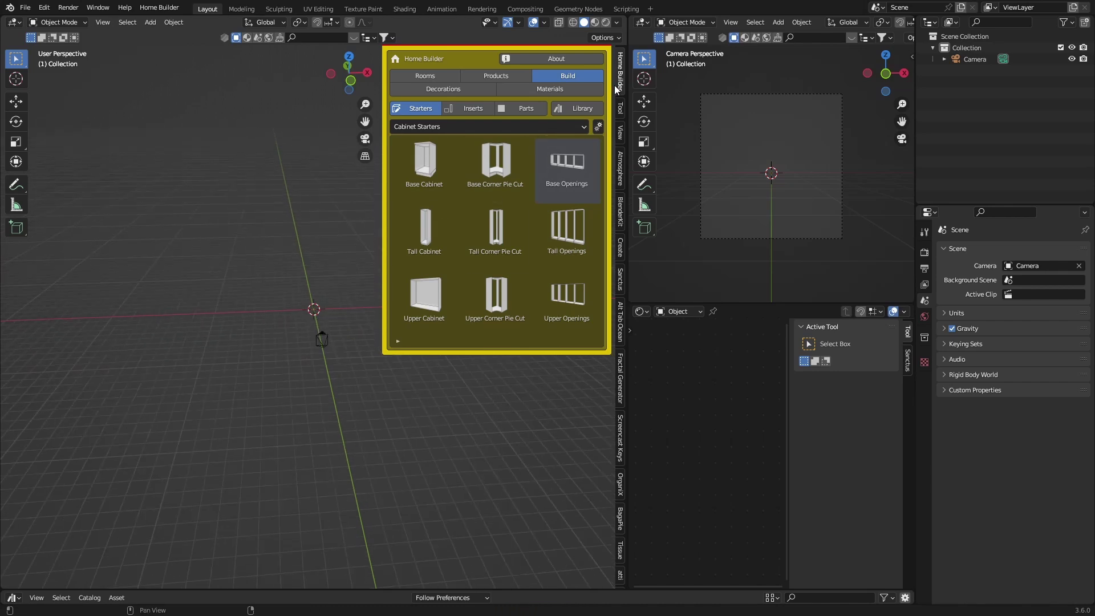
pyautogui.click(619, 107)
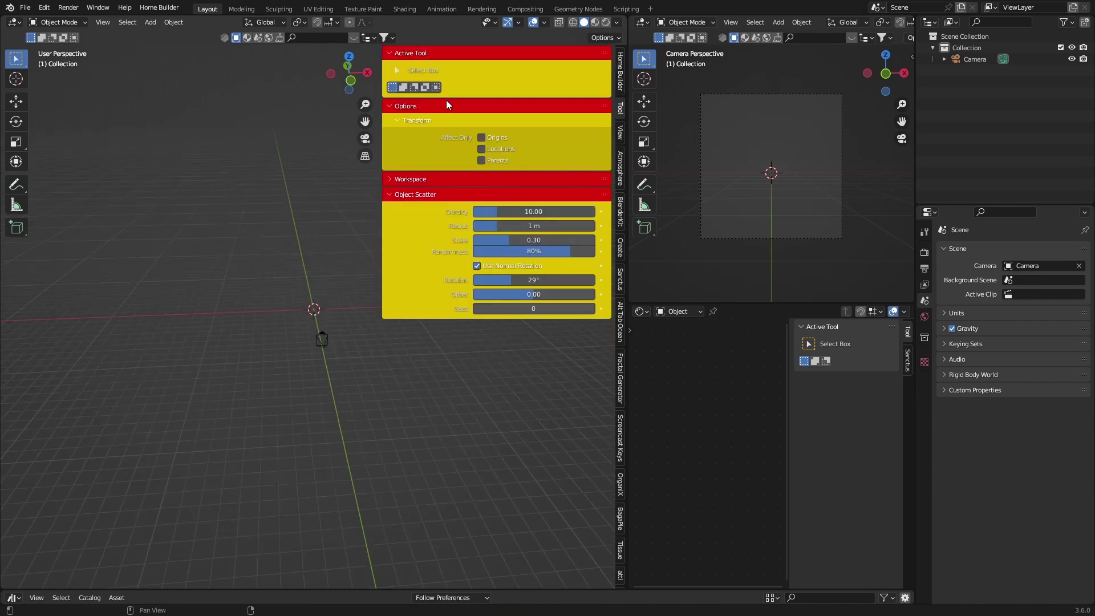
pyautogui.click(620, 168)
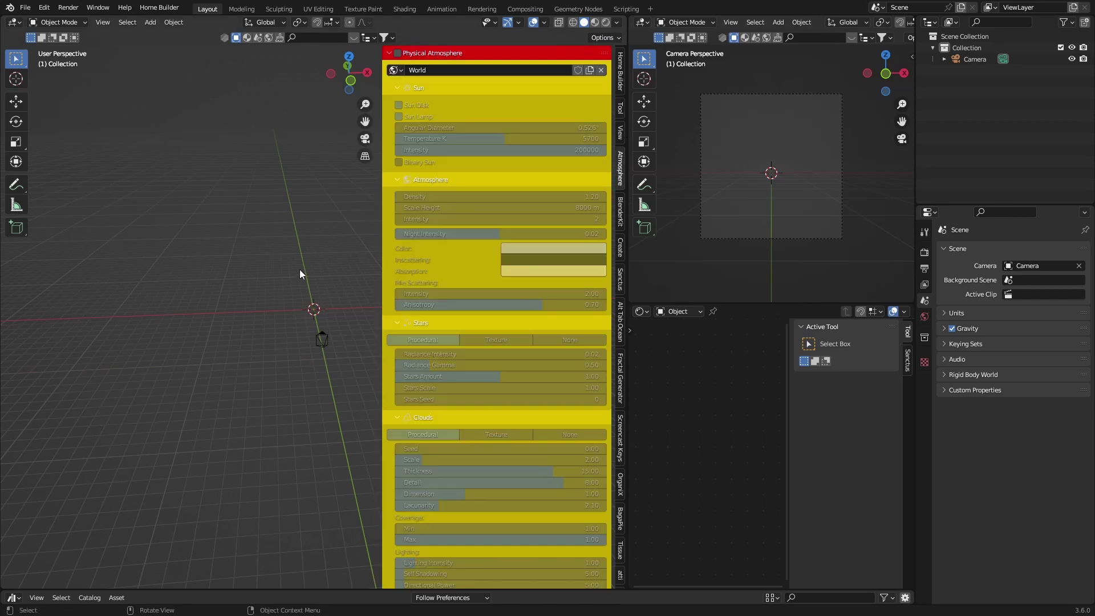
pyautogui.click(397, 53)
pyautogui.moveTo(207, 326); pyautogui.dragTo(234, 316, button='middle')
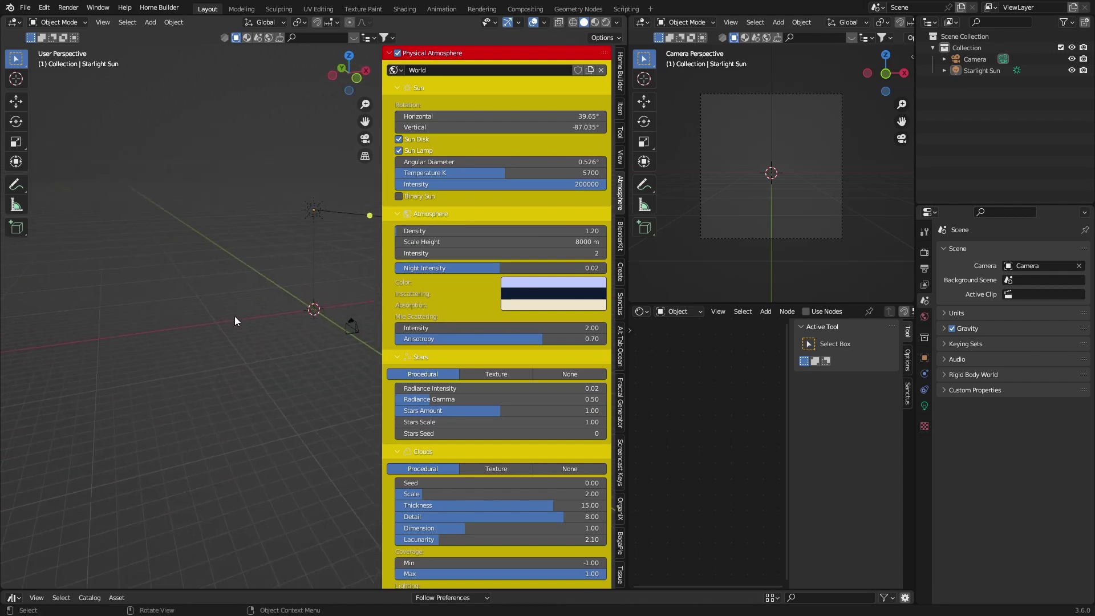
pyautogui.click(608, 28)
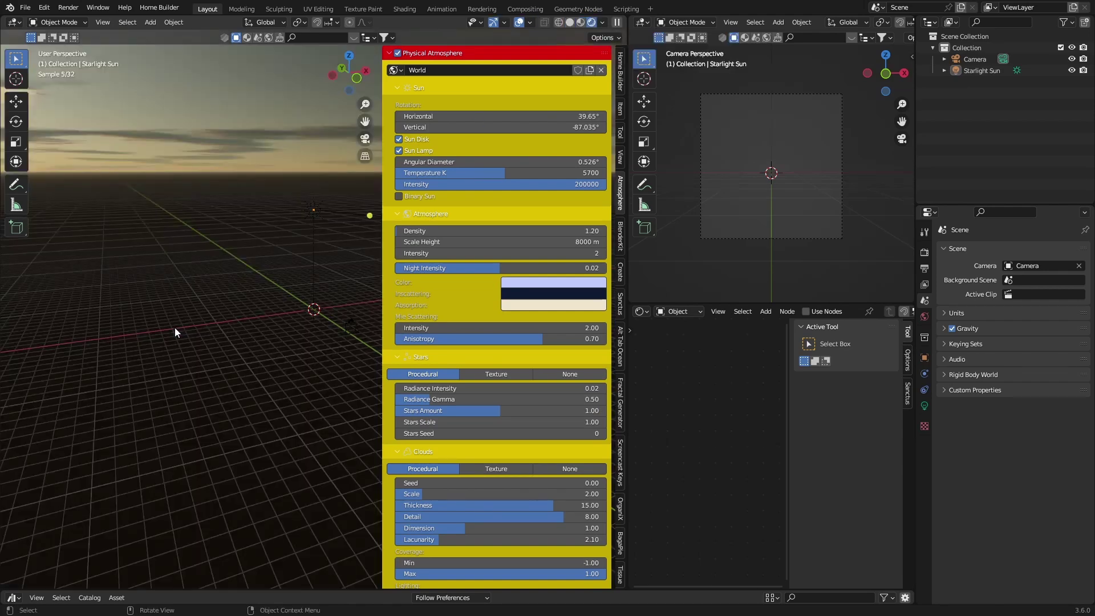
pyautogui.moveTo(175, 327); pyautogui.dragTo(276, 326, button='middle')
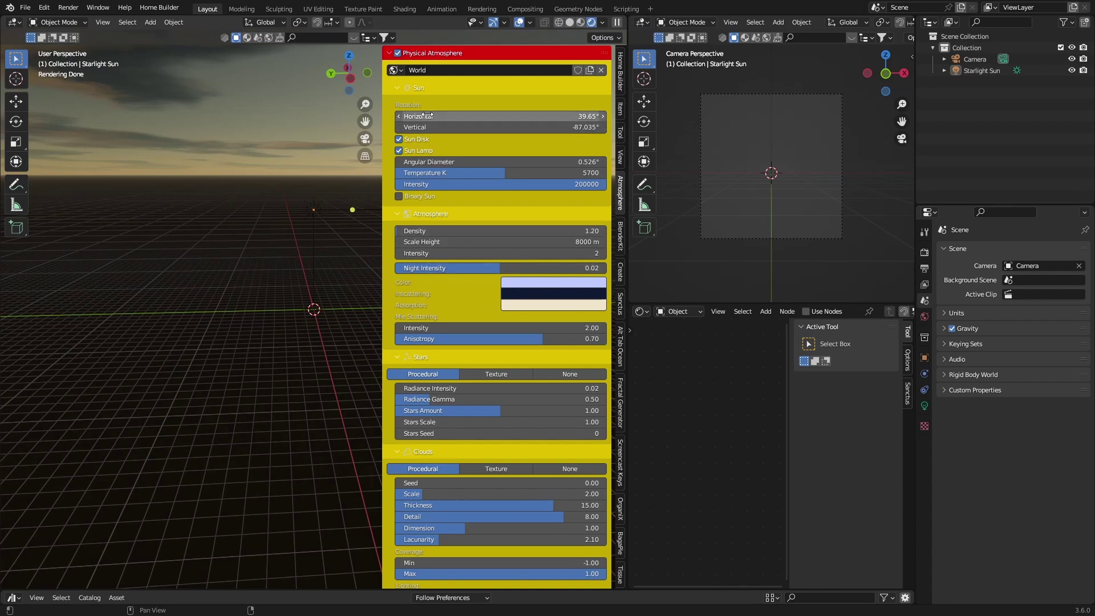
# Set the atmosphere sun's horizontal rotation to 150°, inspect the sky and turn Physical Atmosphere off.
pyautogui.click(455, 115)
pyautogui.press('BackSpace')
pyautogui.write('150')
pyautogui.press('Return')
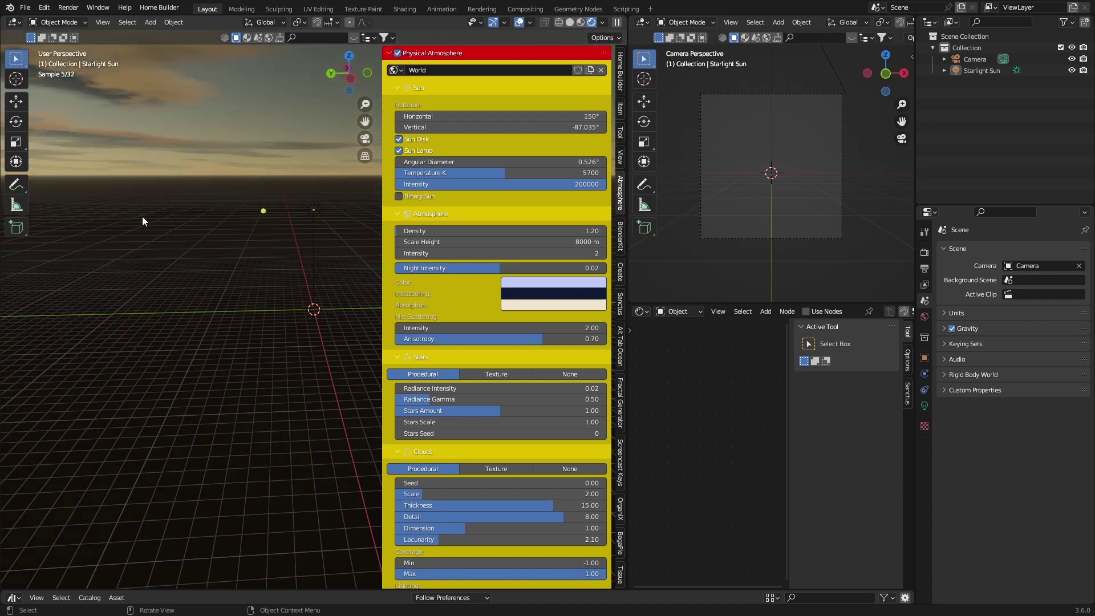
pyautogui.moveTo(180, 170); pyautogui.dragTo(380, 139, button='middle')
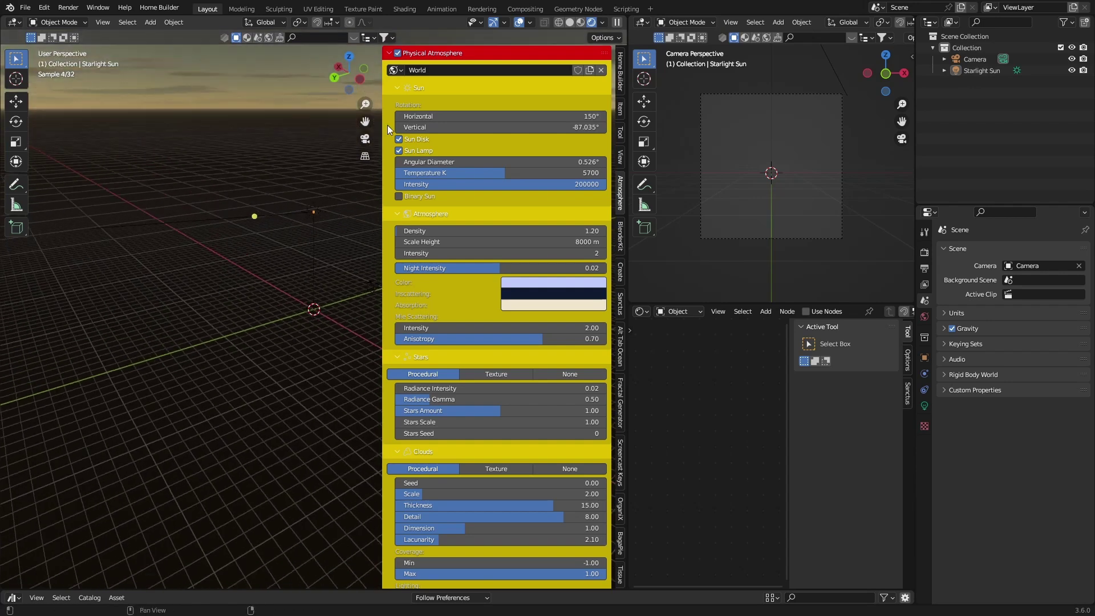
pyautogui.click(398, 52)
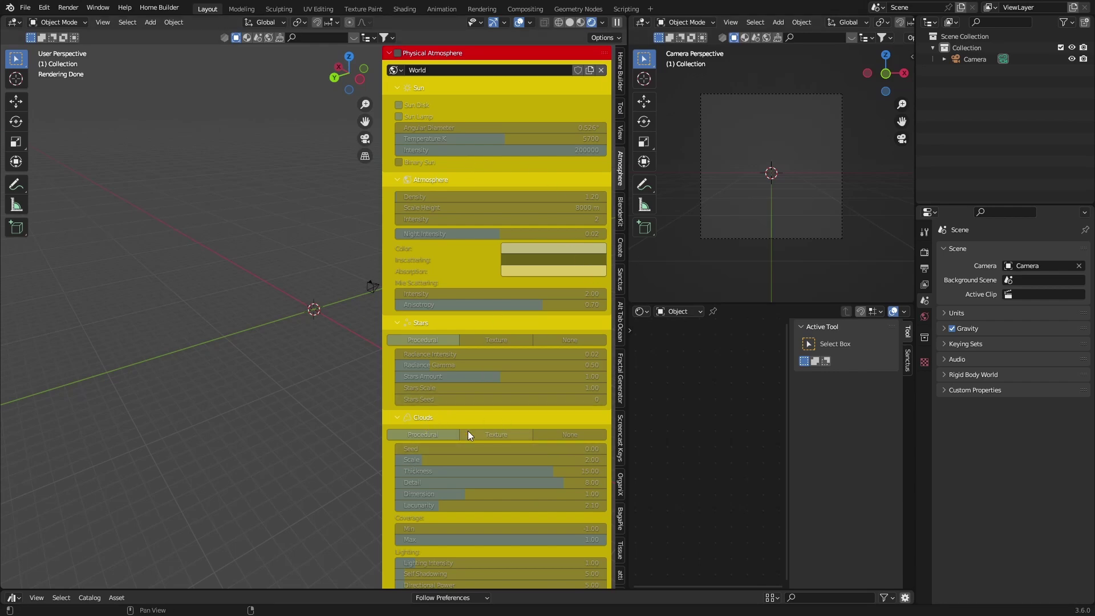
# Add an Archimesh room with a single wall and set the wall's length to 3.670.
pyautogui.click(620, 209)
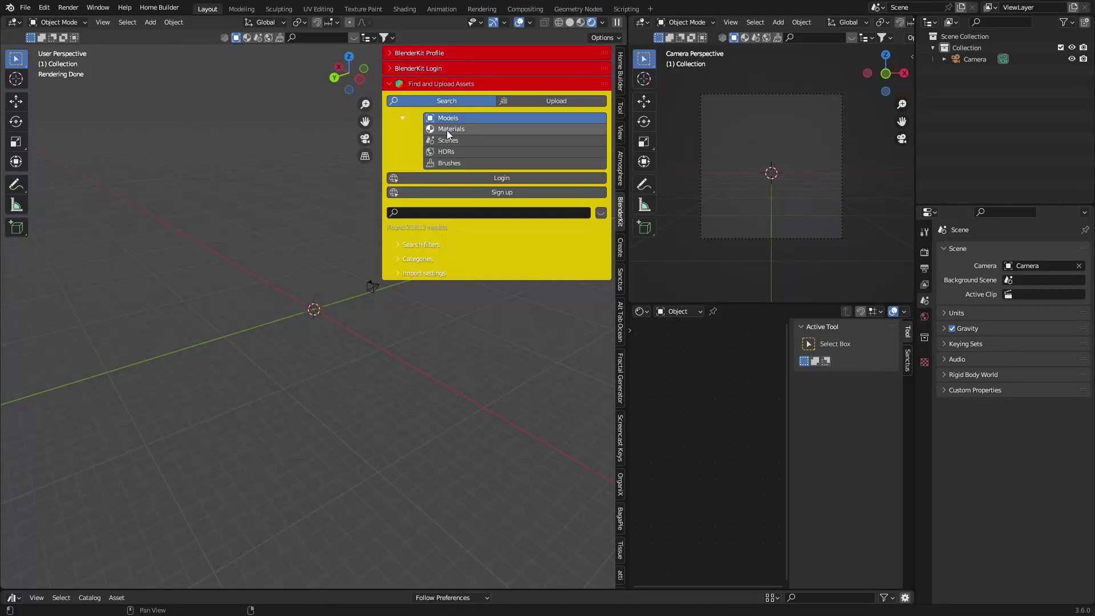
pyautogui.click(621, 250)
pyautogui.click(398, 53)
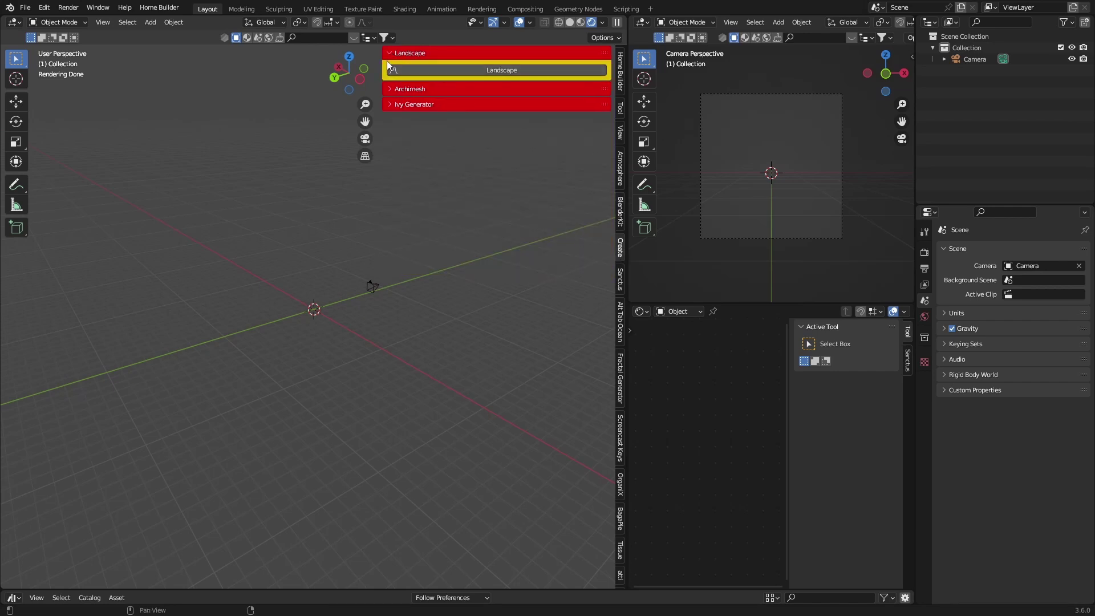
pyautogui.click(389, 89)
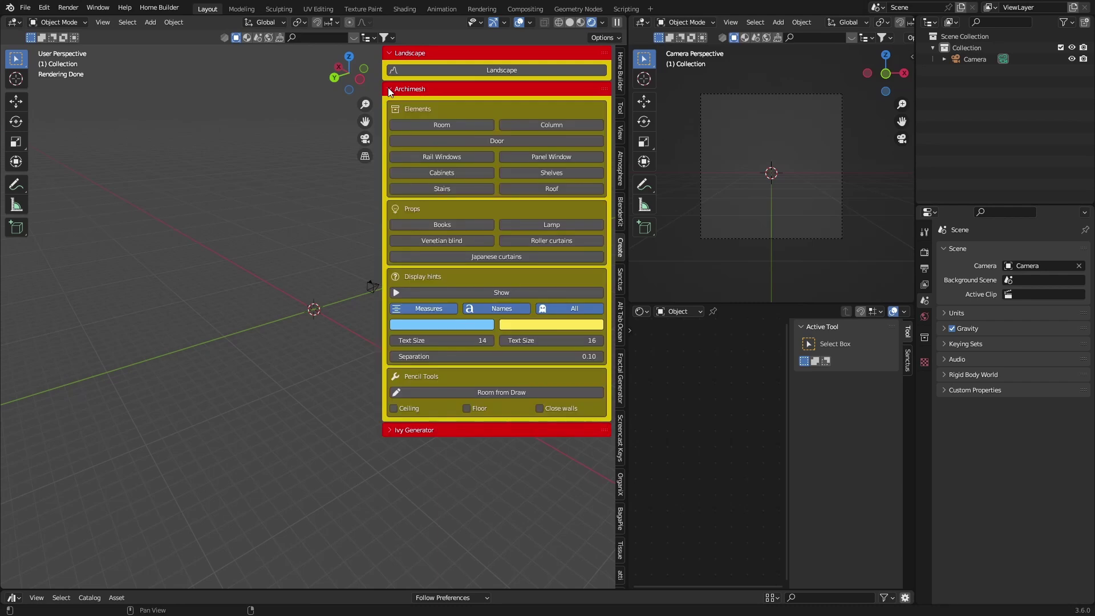
pyautogui.click(402, 125)
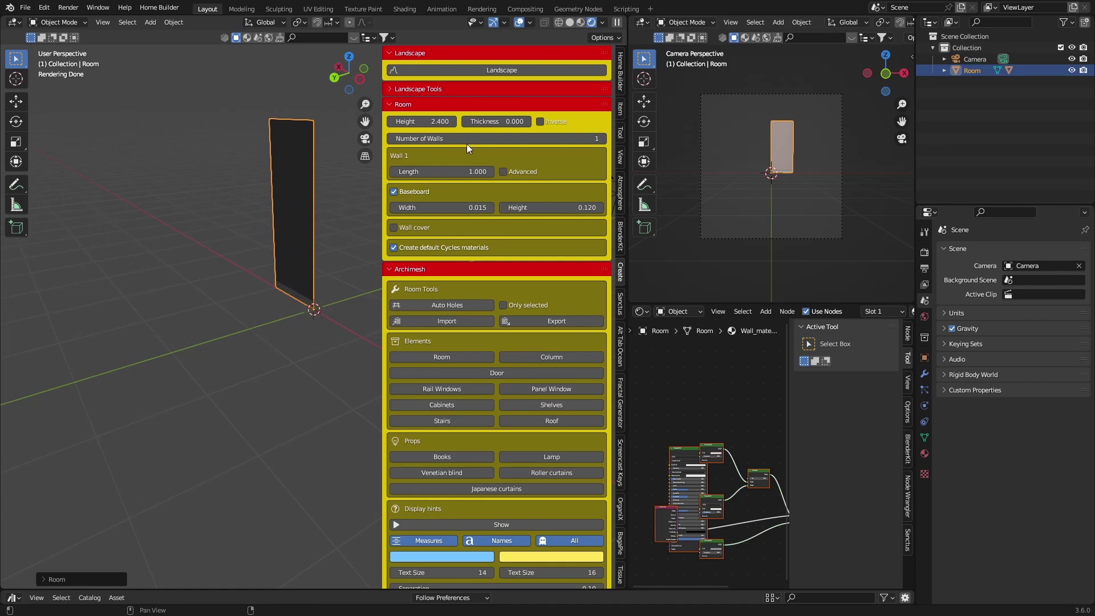
pyautogui.moveTo(430, 172); pyautogui.dragTo(530, 172)
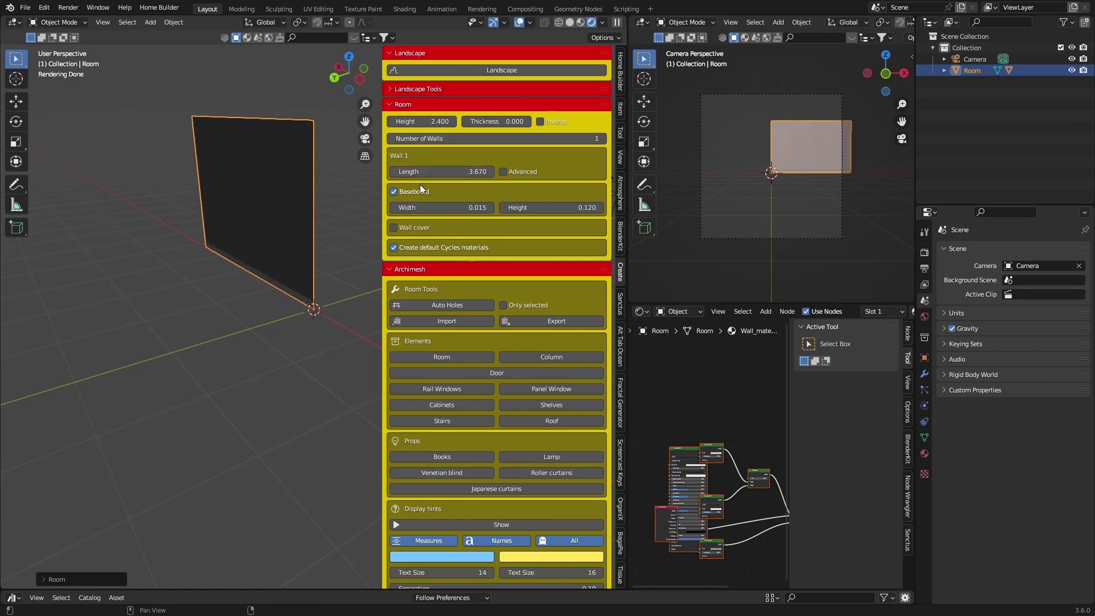
# Add an Archimesh column at the world origin and inspect it beside the wall in solid shading.
pyautogui.click(549, 357)
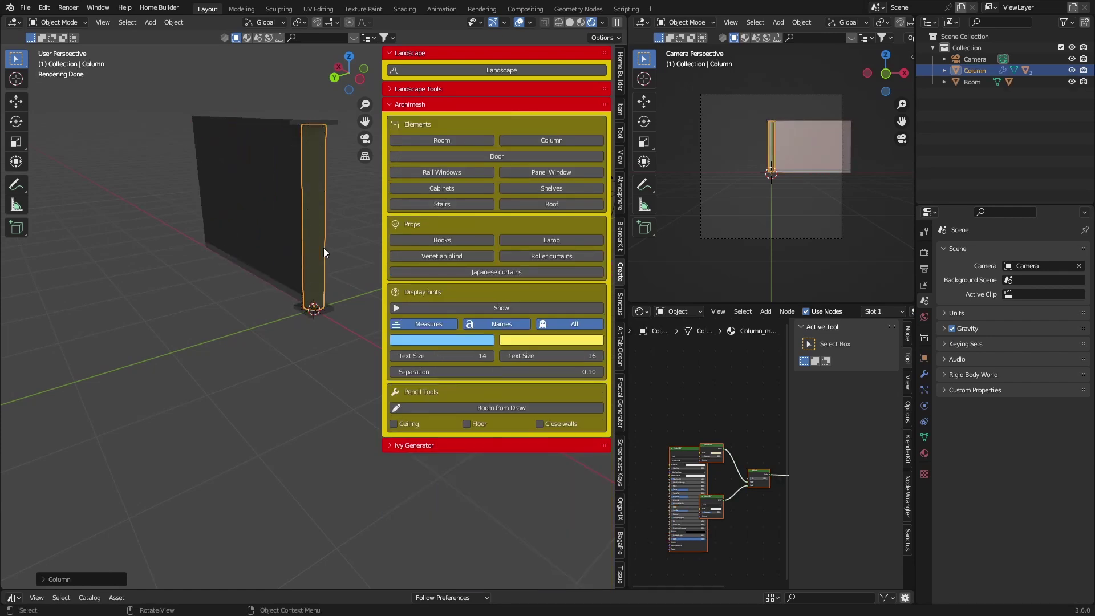
pyautogui.moveTo(266, 251); pyautogui.dragTo(470, 80, button='middle')
pyautogui.moveTo(172, 254); pyautogui.dragTo(294, 251, button='middle')
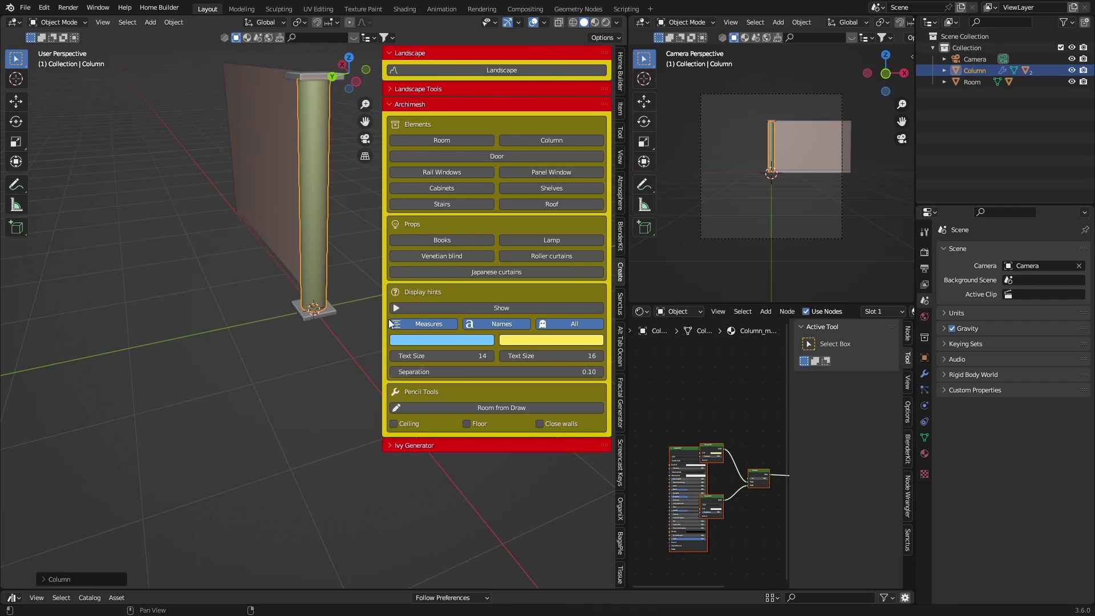
# Delete the column, the room wall and their leftover baseboard and box pieces, keeping only the camera.
pyautogui.press('Delete')
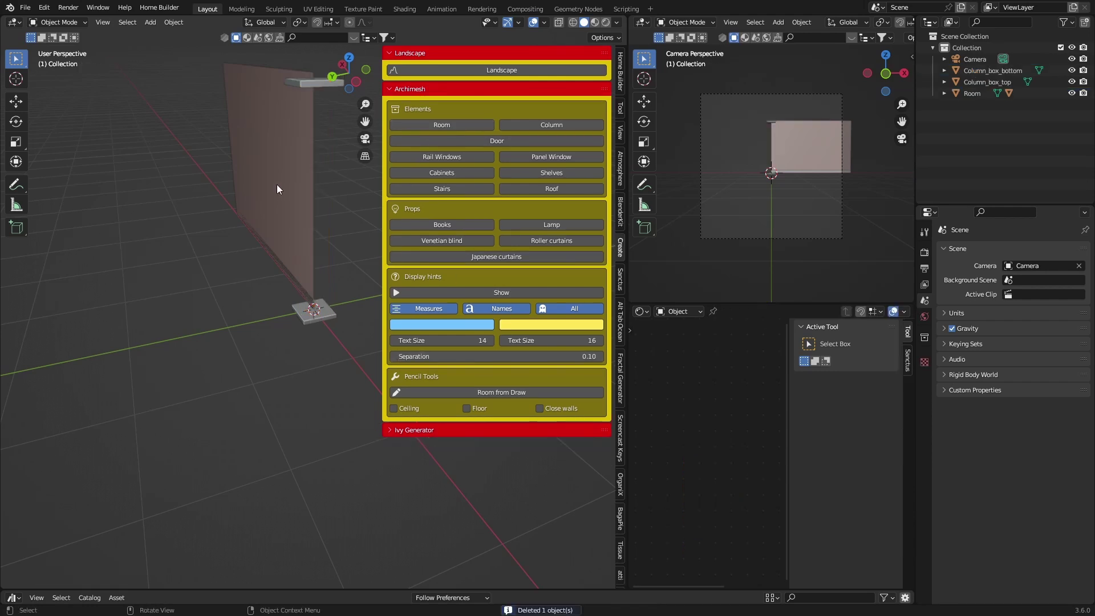
pyautogui.click(264, 151)
pyautogui.press('Delete')
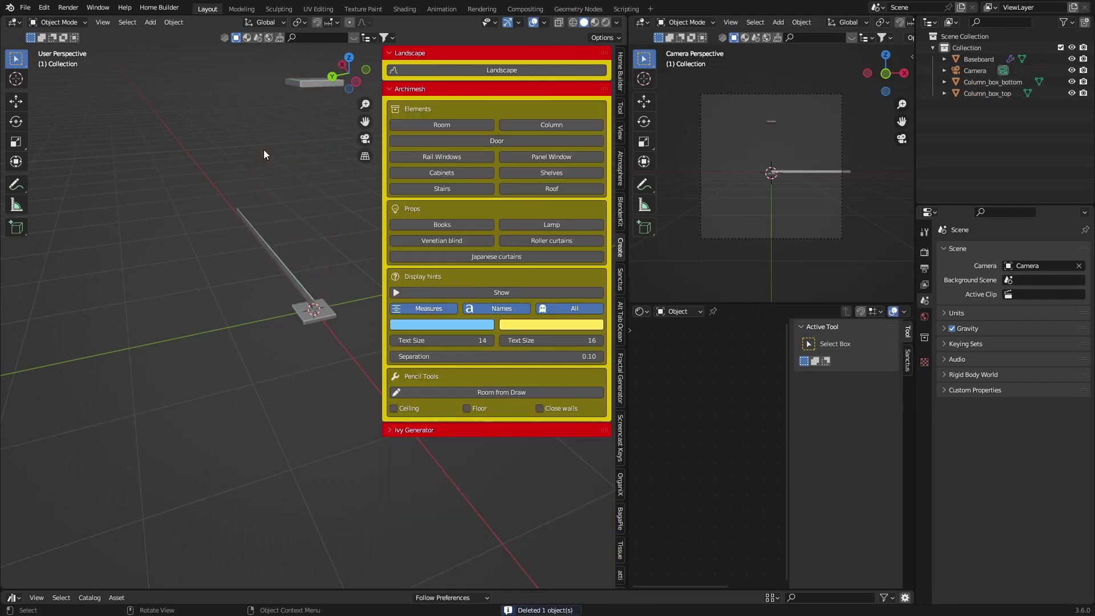
pyautogui.click(303, 84)
pyautogui.press('F12')
pyautogui.press('Escape')
pyautogui.press('Delete')
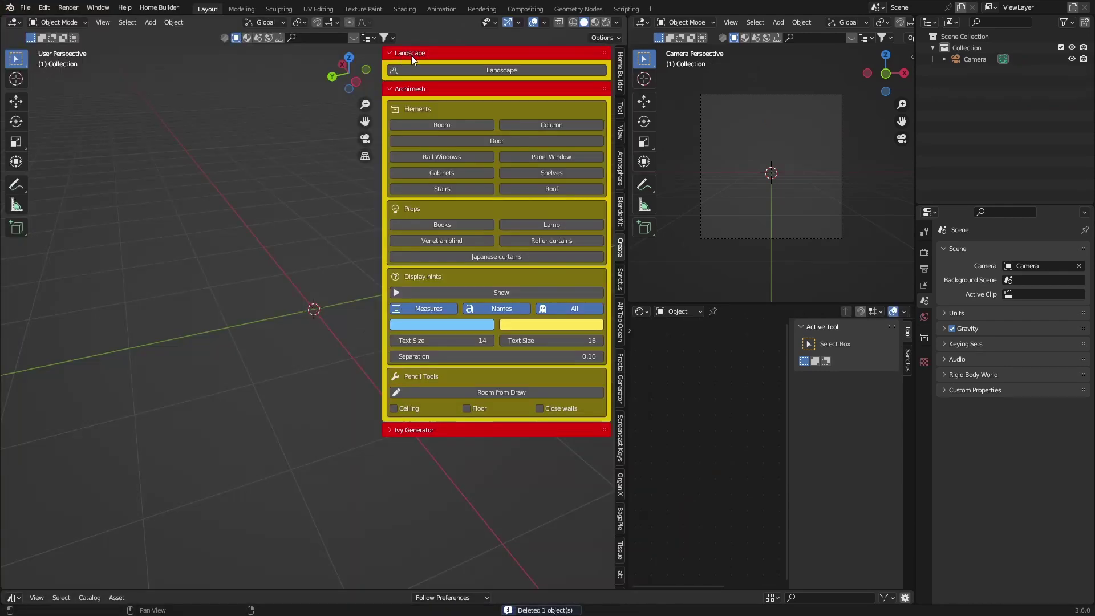
# Collapse the Landscape and Archimesh sections and review the Ivy Generator settings.
pyautogui.click(391, 53)
pyautogui.click(392, 66)
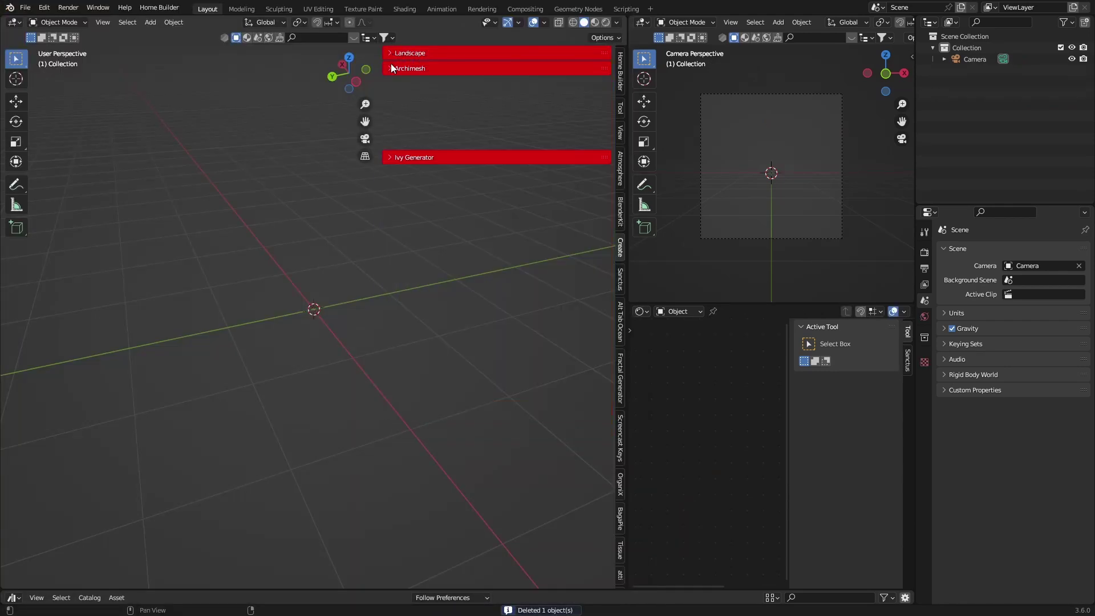
pyautogui.click(390, 84)
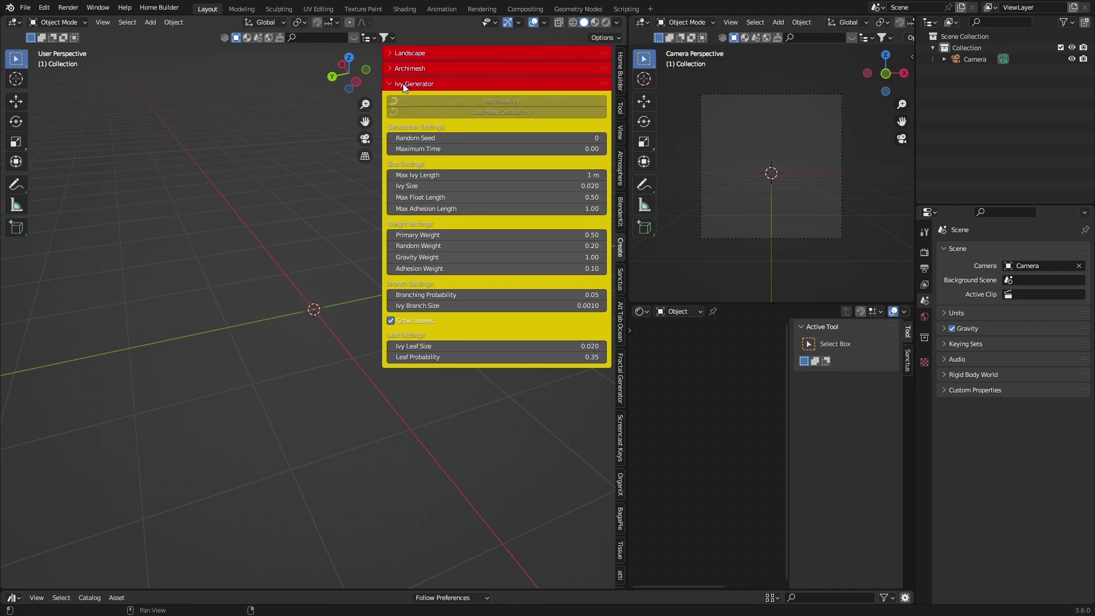
pyautogui.click(387, 85)
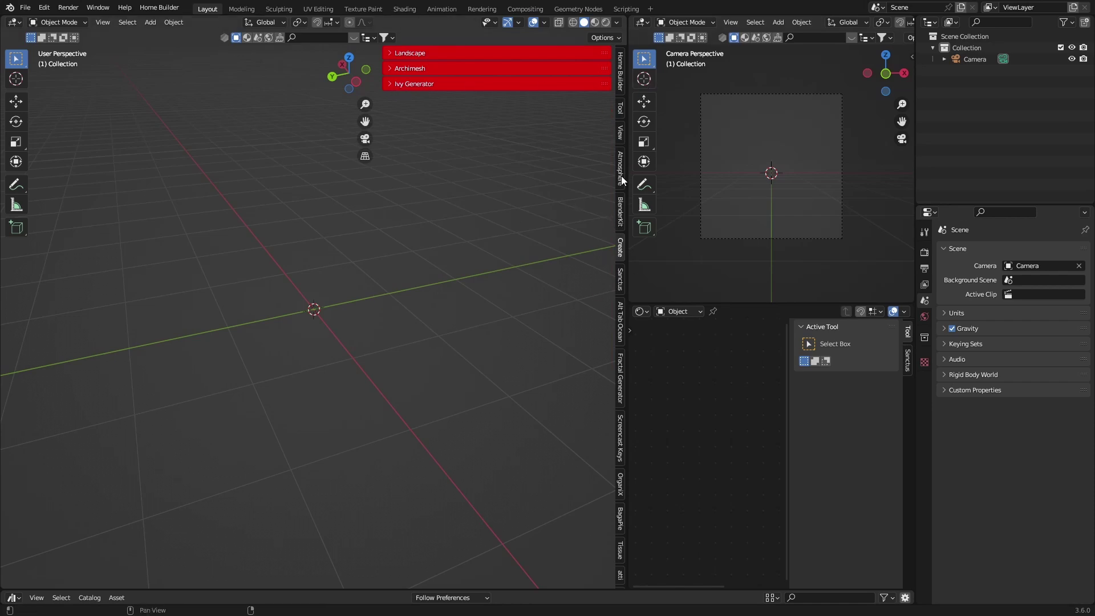
# Browse the Buildings and Fabrics material thumbnails in the Sanctus Library.
pyautogui.click(620, 279)
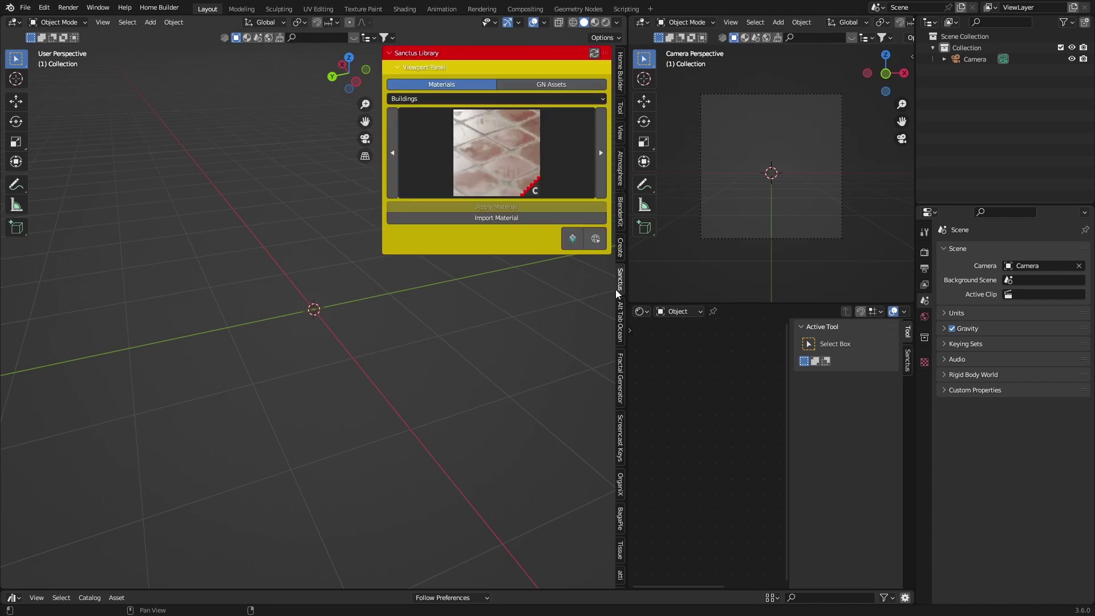
pyautogui.click(434, 97)
pyautogui.click(433, 94)
pyautogui.click(463, 133)
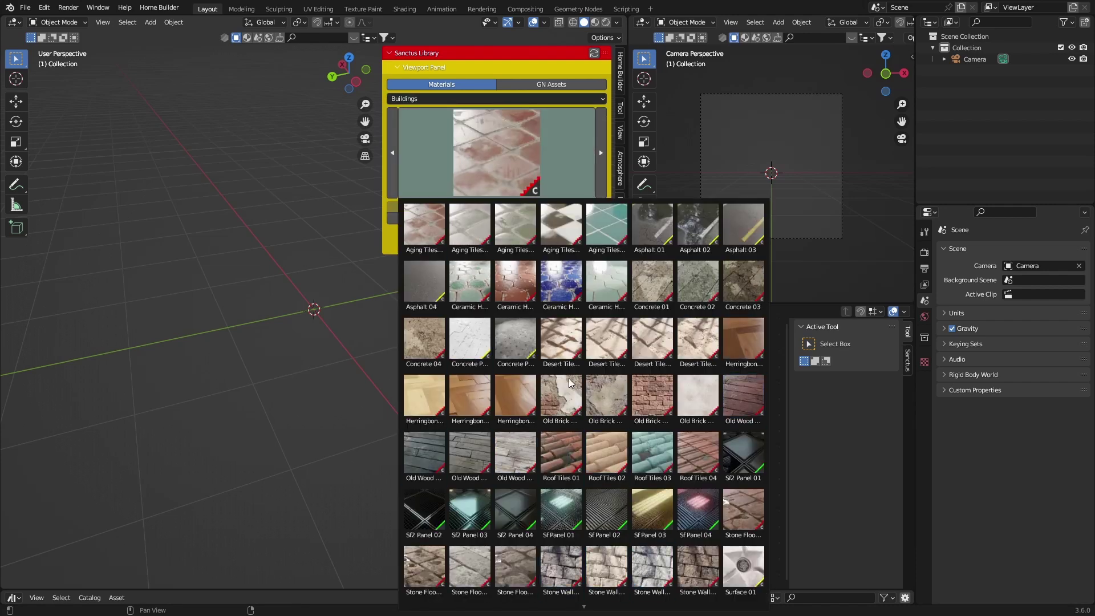
pyautogui.click(422, 97)
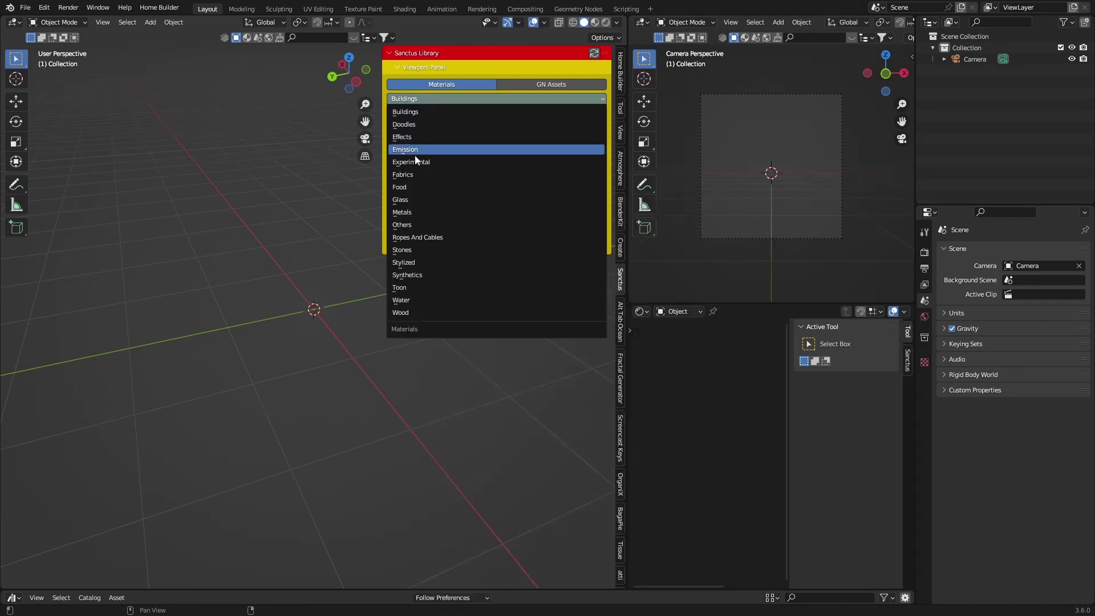
pyautogui.click(406, 174)
pyautogui.click(471, 173)
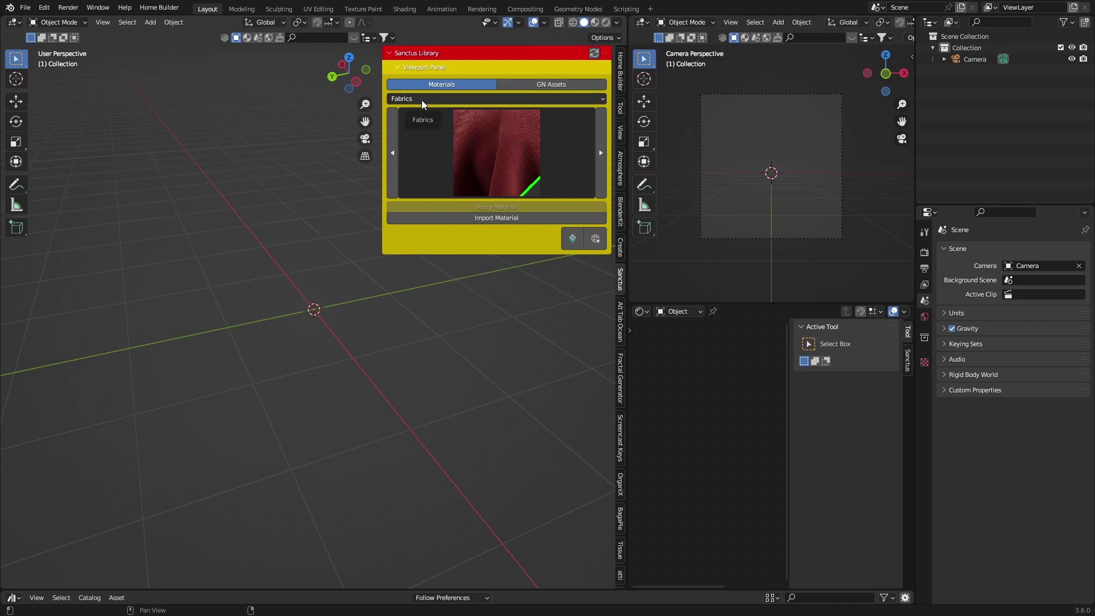
pyautogui.click(461, 161)
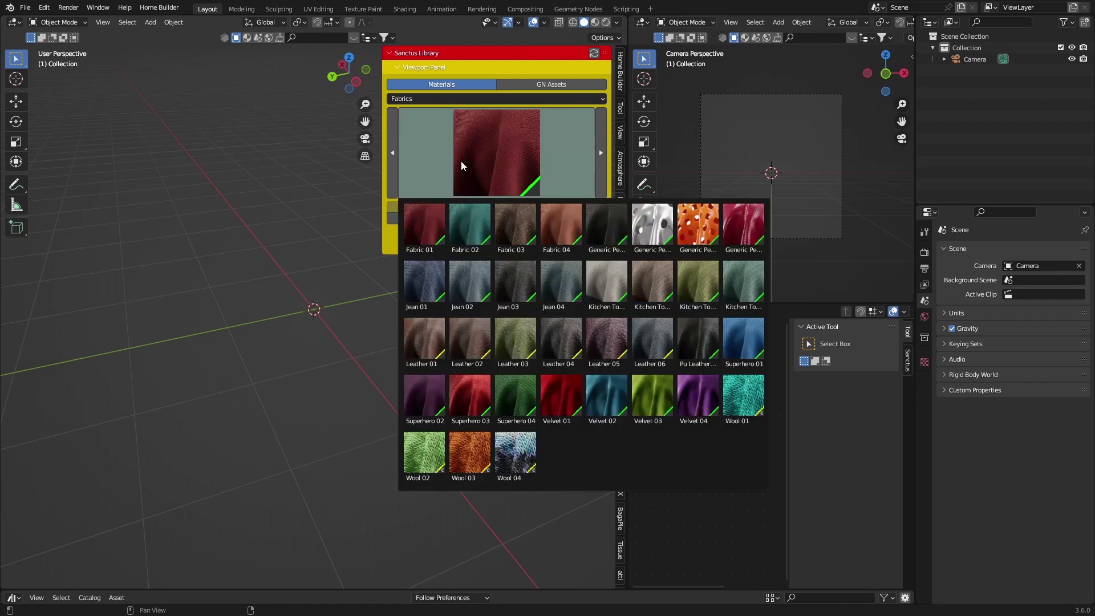
# Browse the Metals and Toon material thumbnails in the Sanctus Library.
pyautogui.click(410, 97)
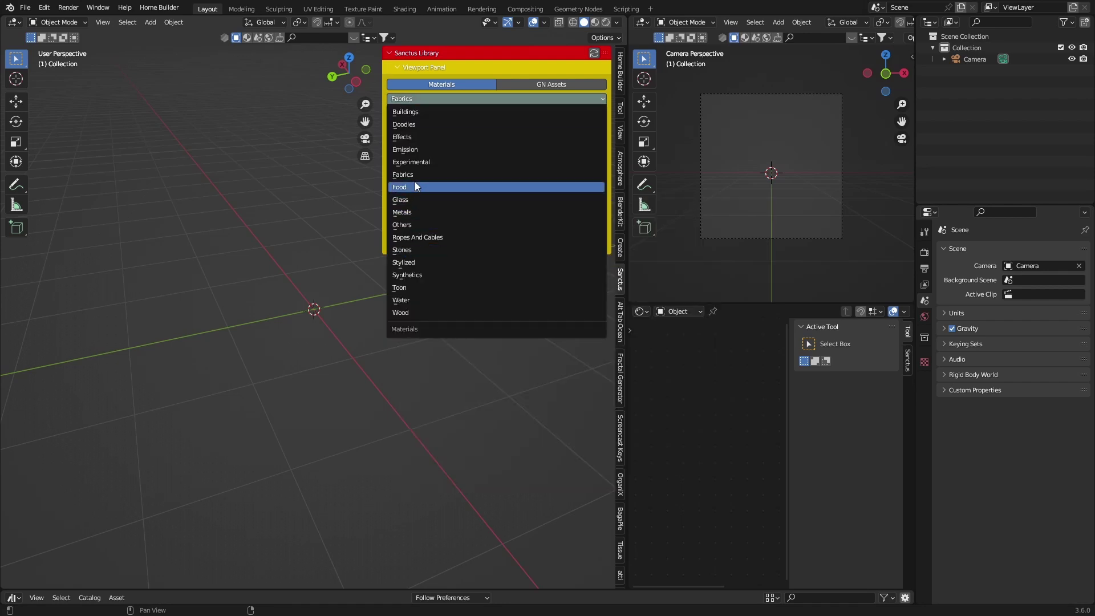
pyautogui.click(417, 212)
pyautogui.click(447, 166)
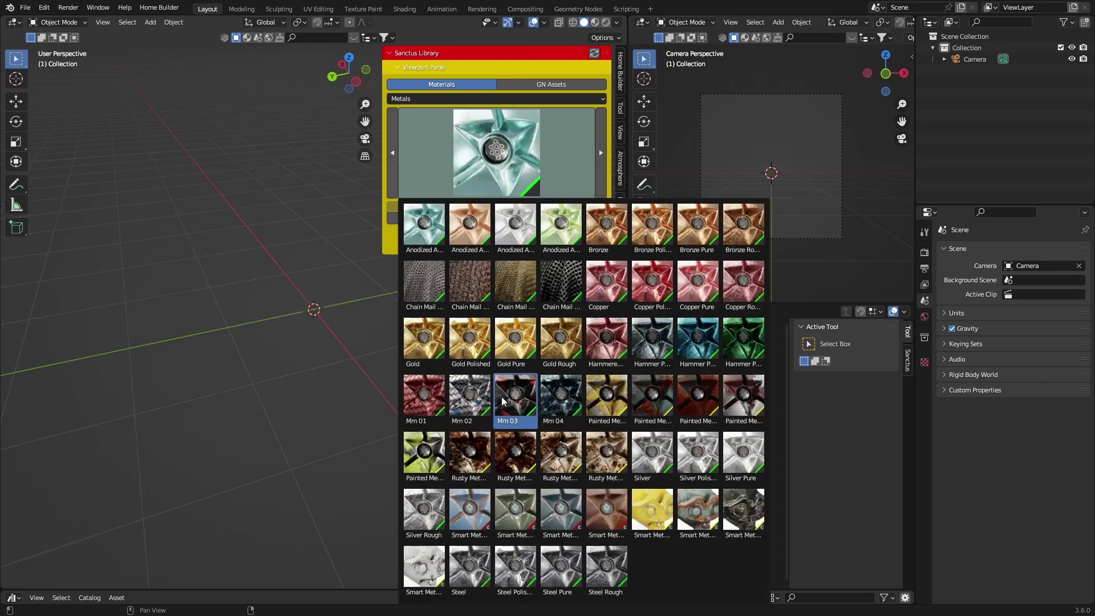
pyautogui.click(437, 97)
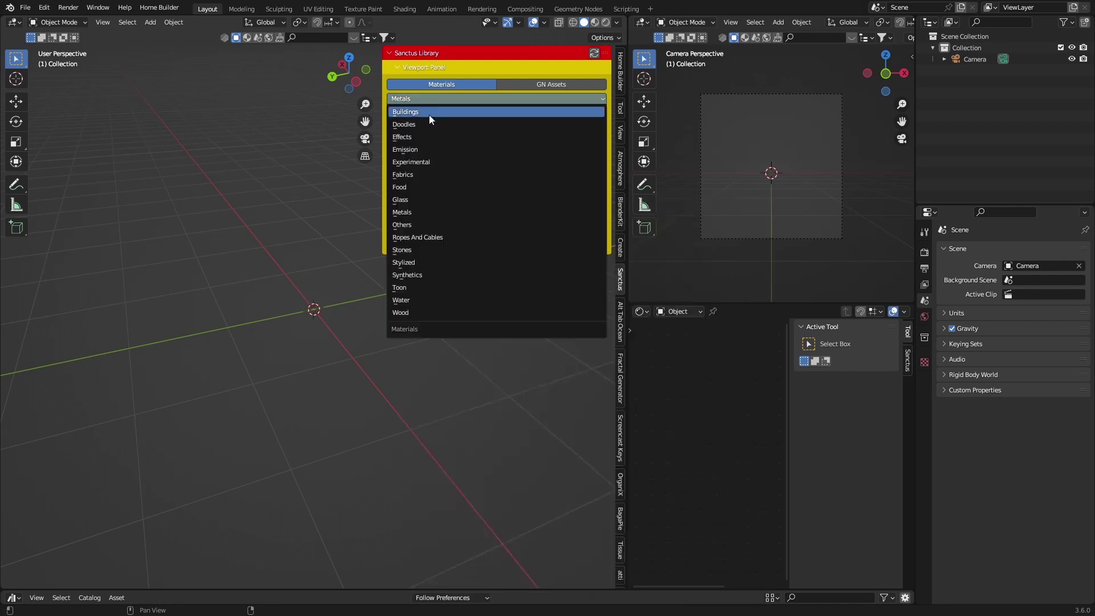
pyautogui.click(409, 286)
pyautogui.click(451, 144)
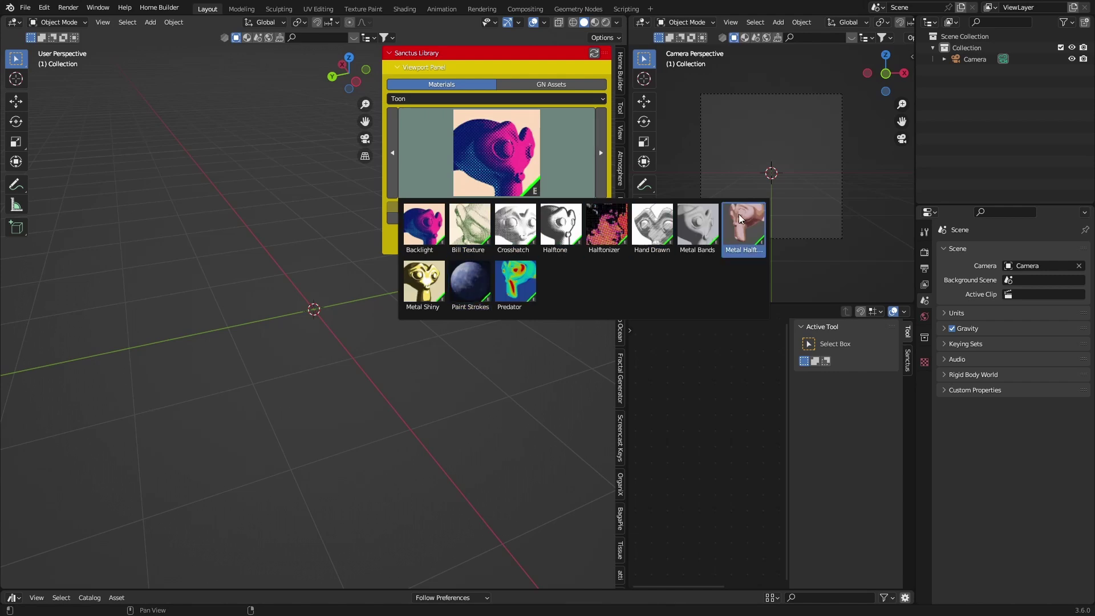
pyautogui.click(480, 111)
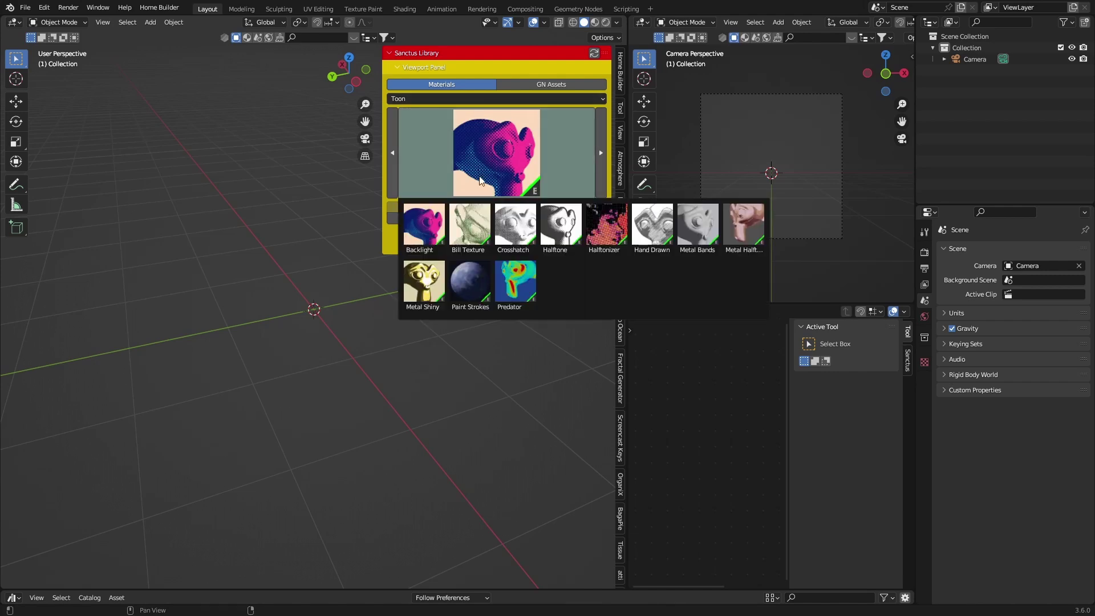
# Browse the Water and Wood material thumbnails in the Sanctus Library.
pyautogui.click(458, 99)
pyautogui.click(423, 297)
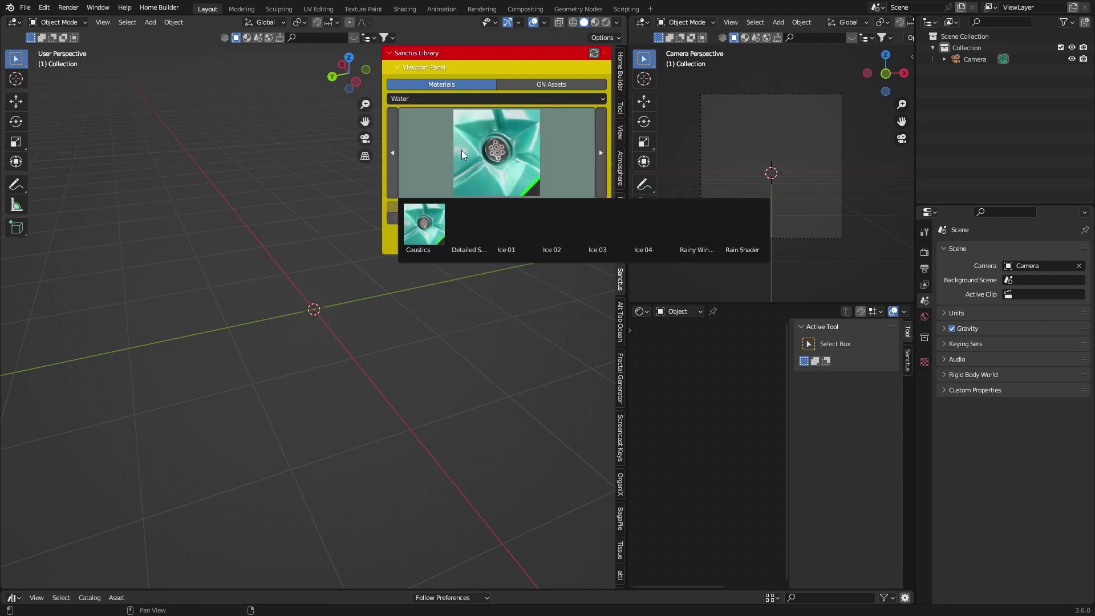
pyautogui.click(460, 98)
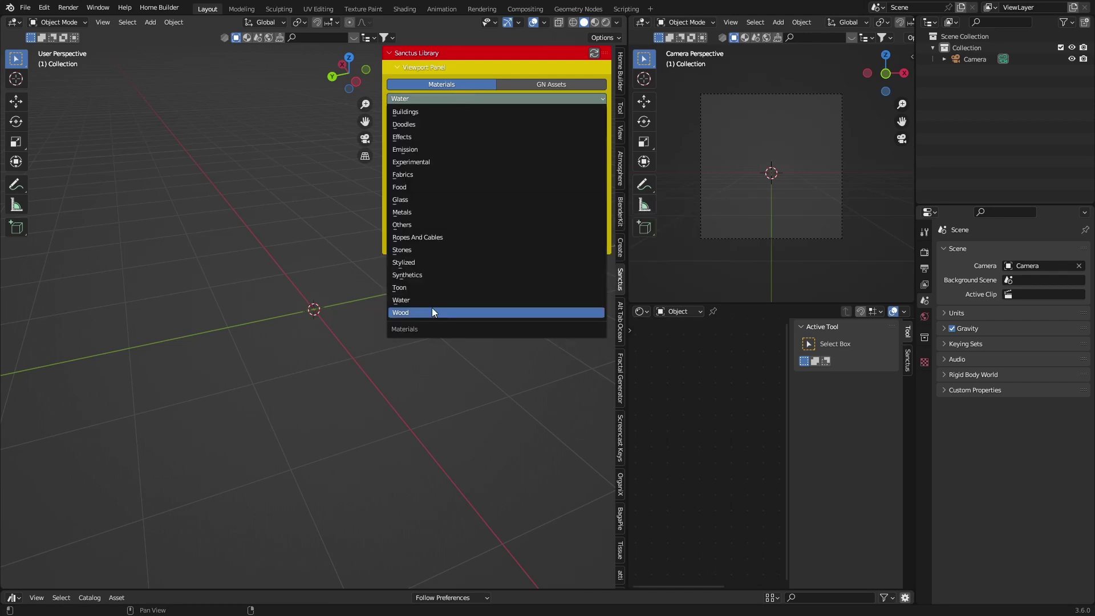
pyautogui.click(433, 312)
pyautogui.click(455, 99)
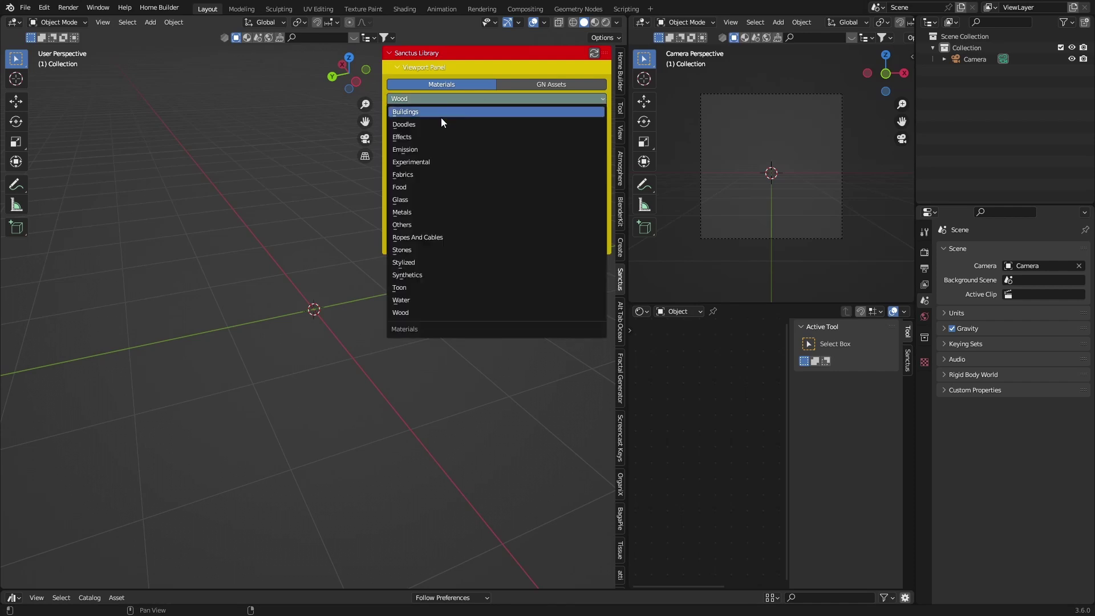
pyautogui.click(541, 76)
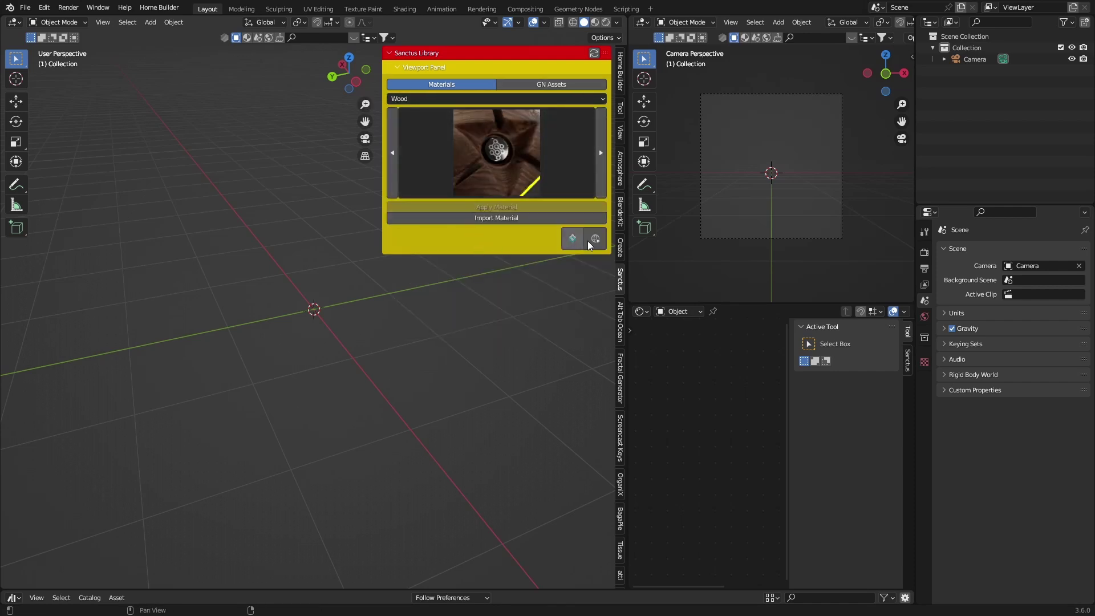
# Append the Ocean 3 preset to the scene with the Alt Tab Ocean add-on.
pyautogui.click(620, 320)
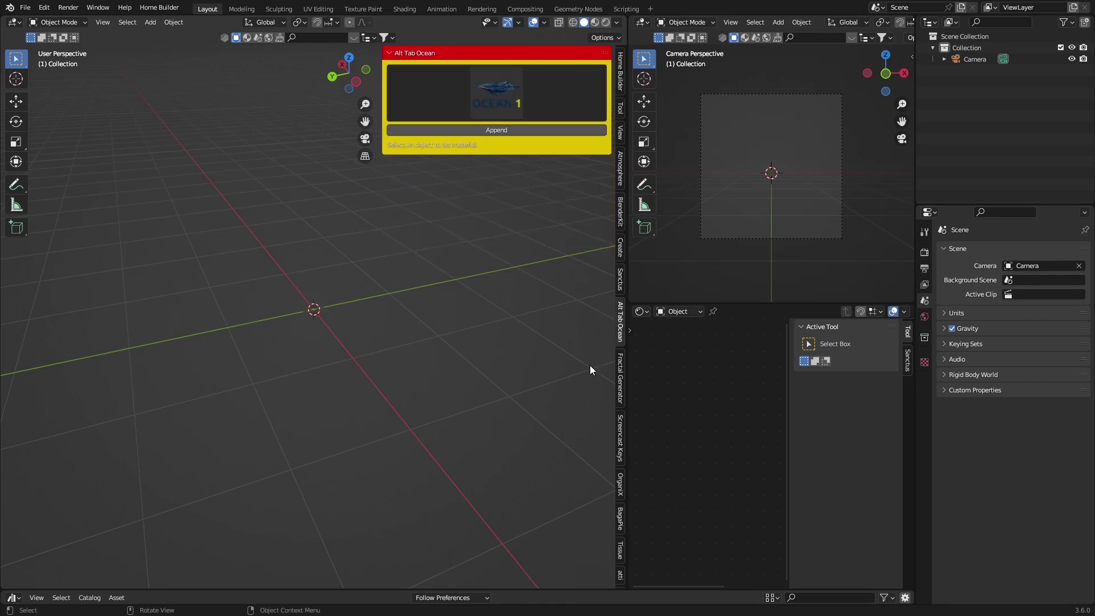
pyautogui.click(478, 87)
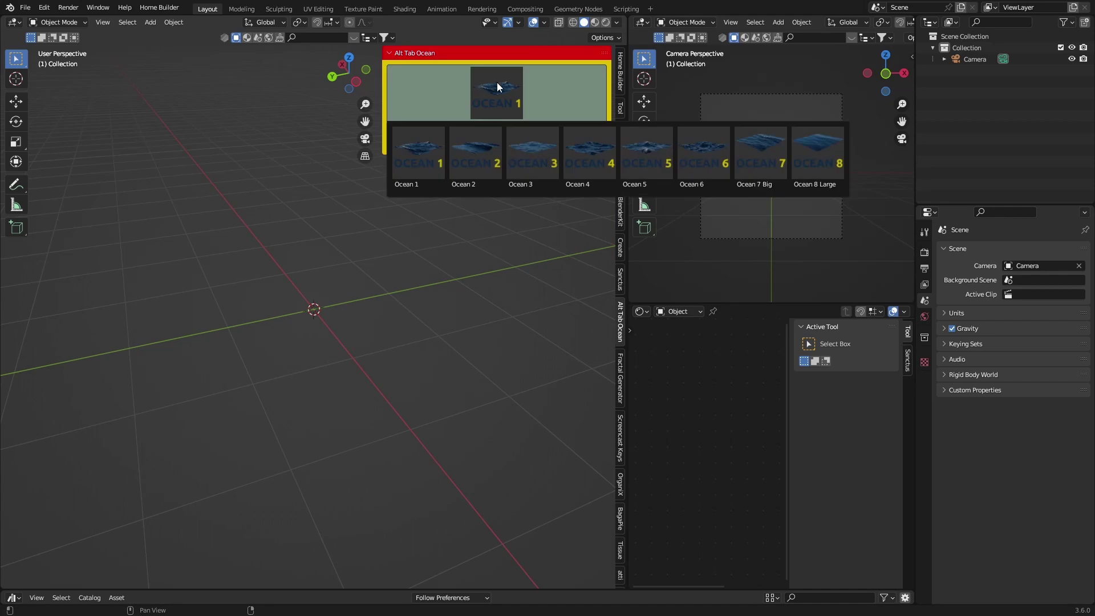
pyautogui.click(542, 165)
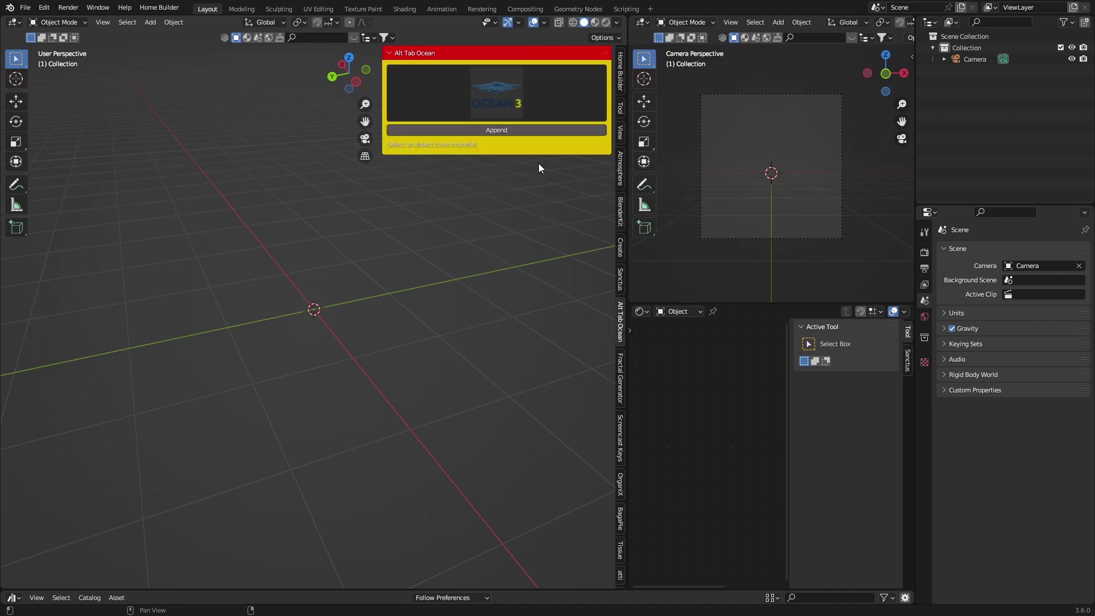
pyautogui.click(497, 134)
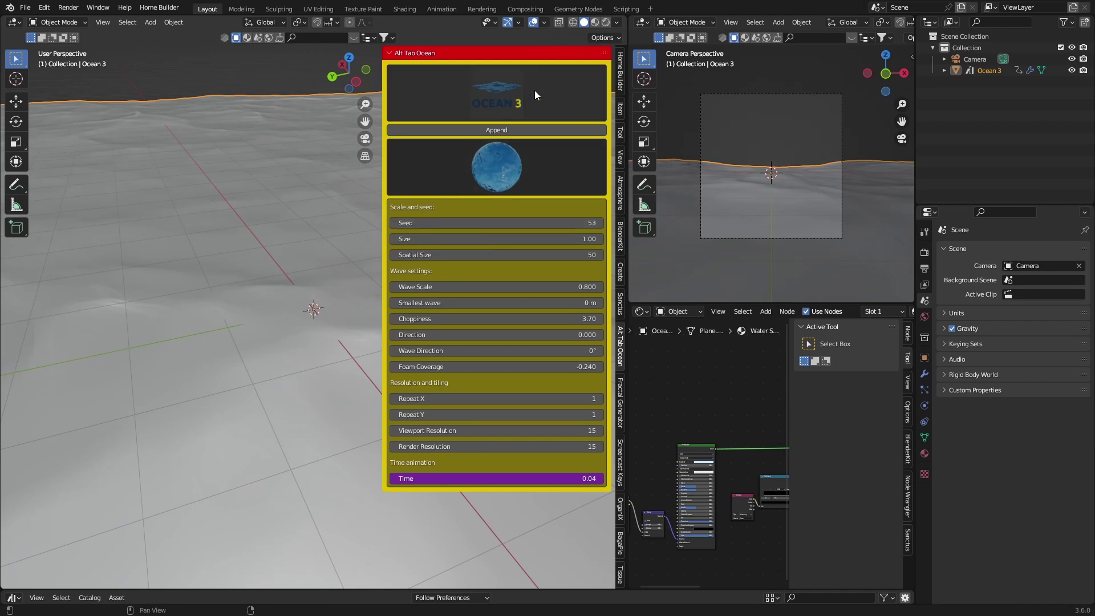
# Show the main viewport in rendered shading with Scene World lighting turned off and look across the ocean surface.
pyautogui.click(605, 24)
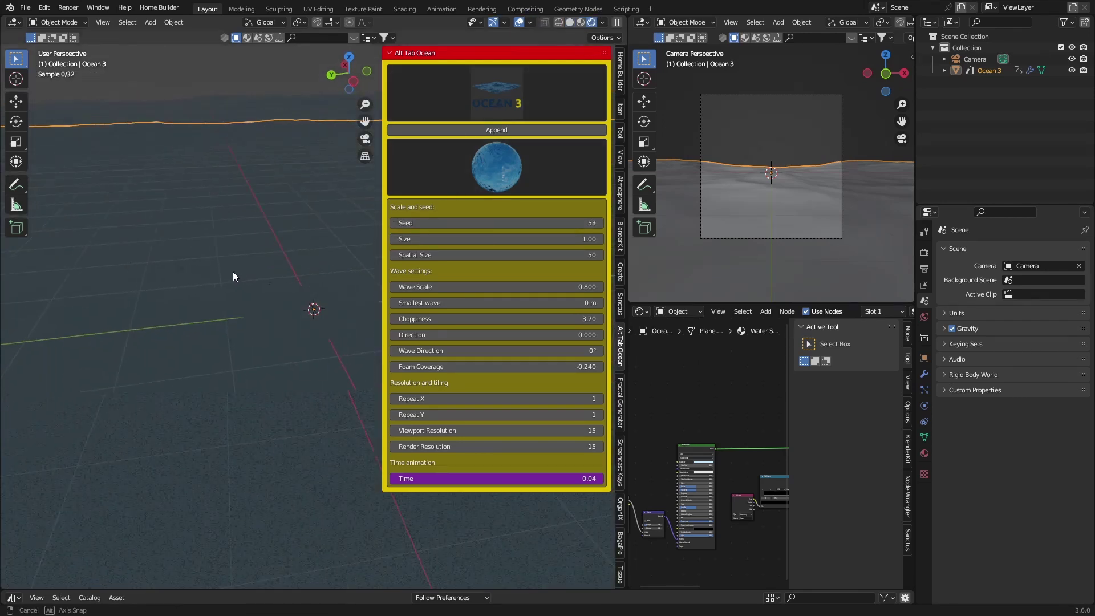
pyautogui.click(603, 23)
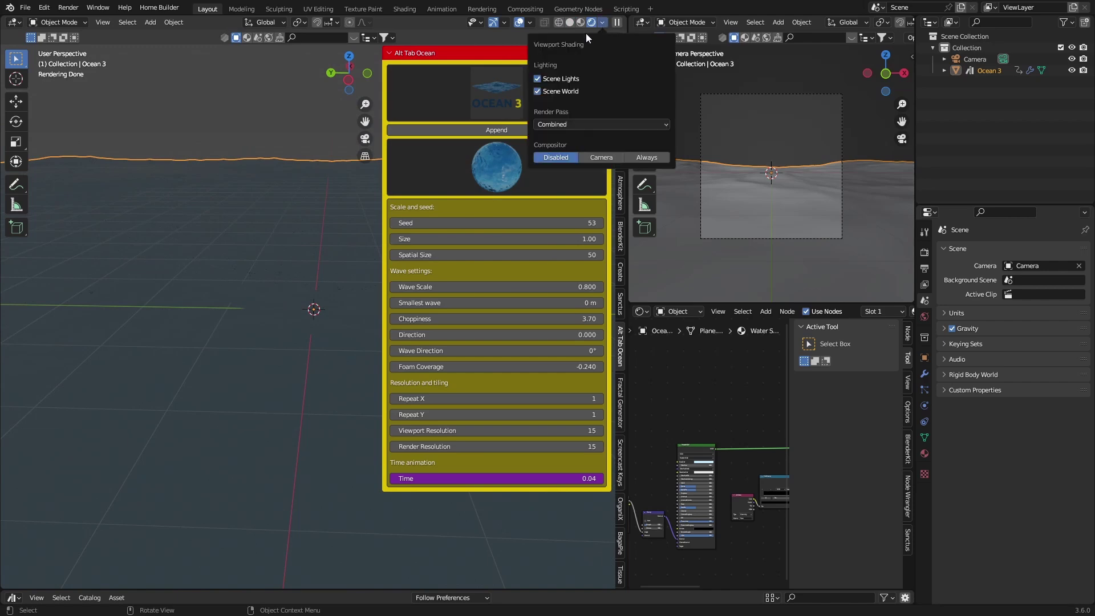
pyautogui.click(536, 91)
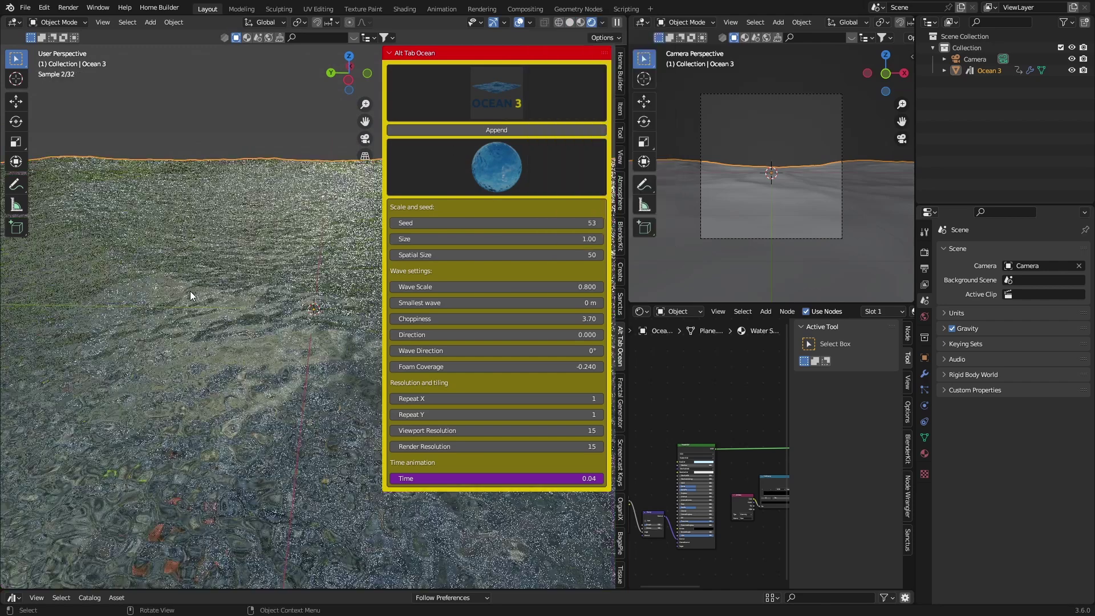
pyautogui.moveTo(191, 291); pyautogui.dragTo(184, 274, button='middle')
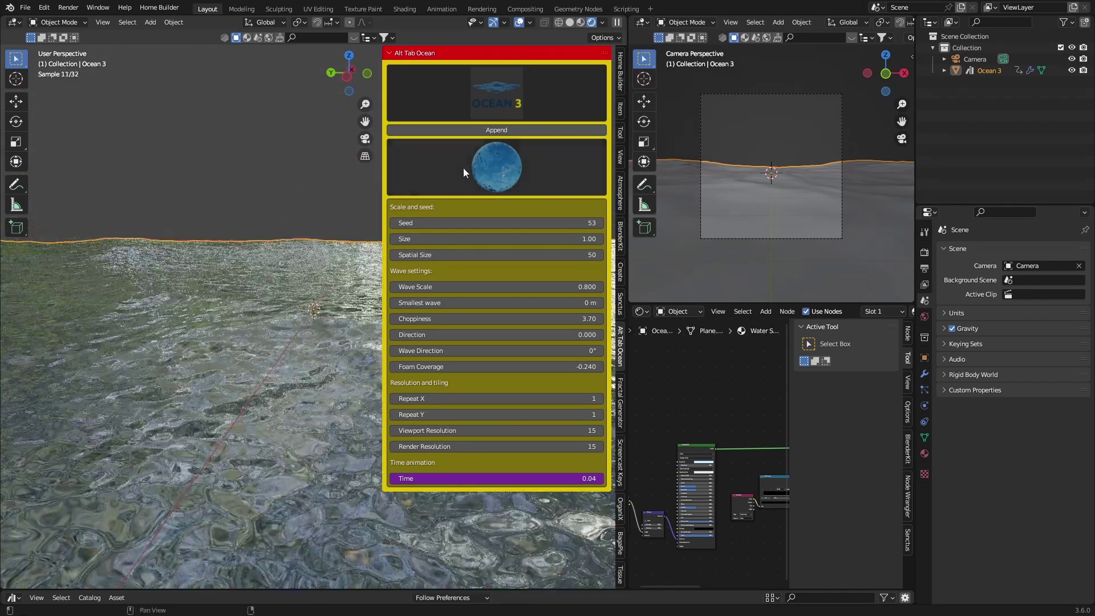
# Apply the Water Big material to the ocean and inspect its surface from several angles.
pyautogui.click(460, 169)
pyautogui.click(515, 231)
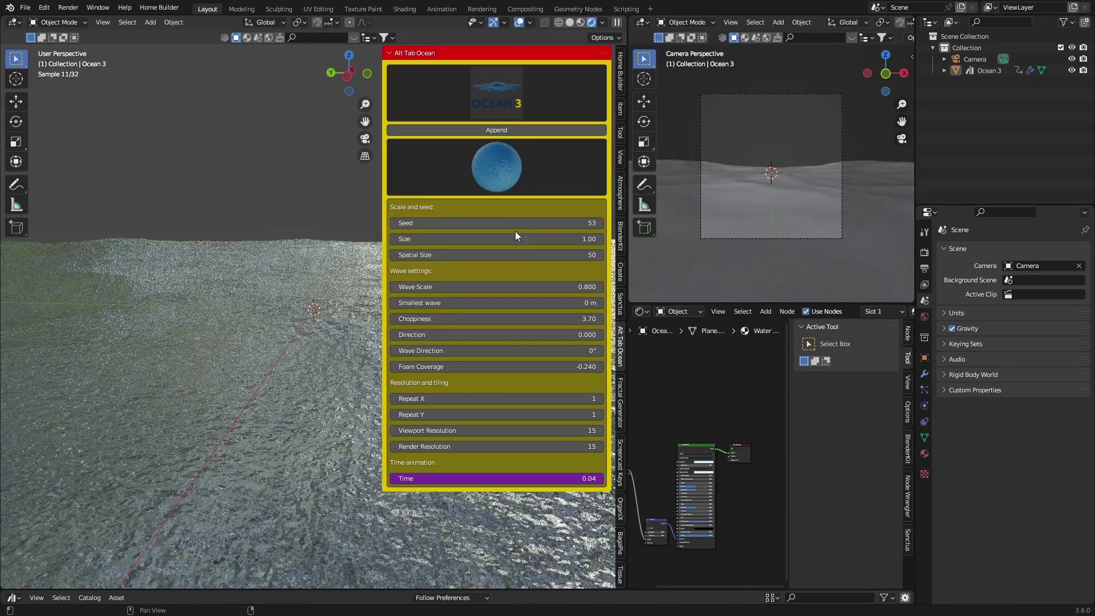
pyautogui.moveTo(184, 384); pyautogui.dragTo(251, 376, button='middle')
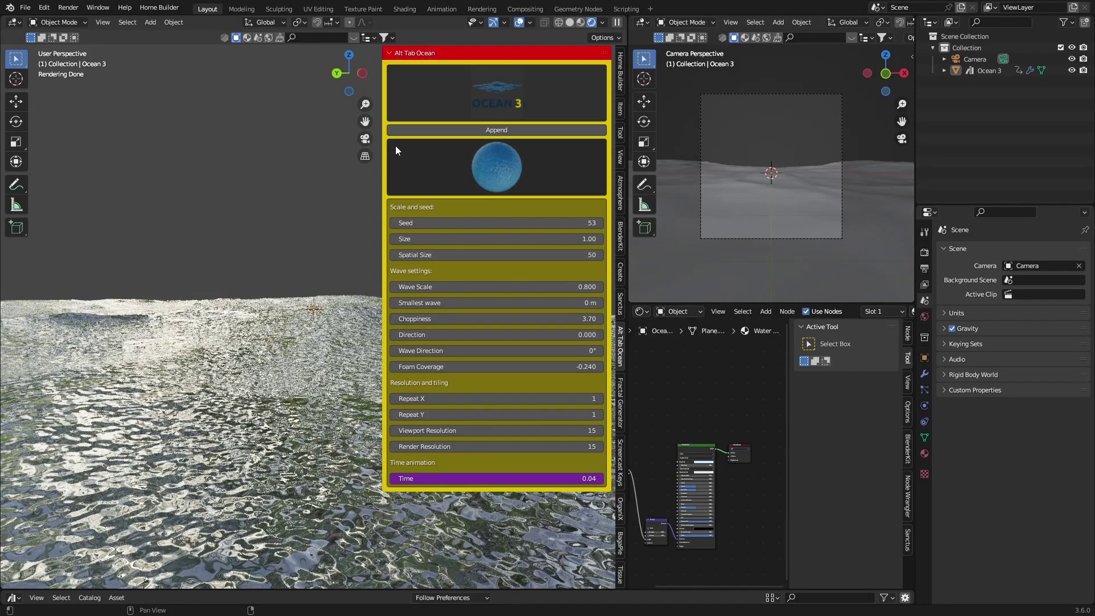
pyautogui.moveTo(197, 460); pyautogui.dragTo(146, 466, button='middle')
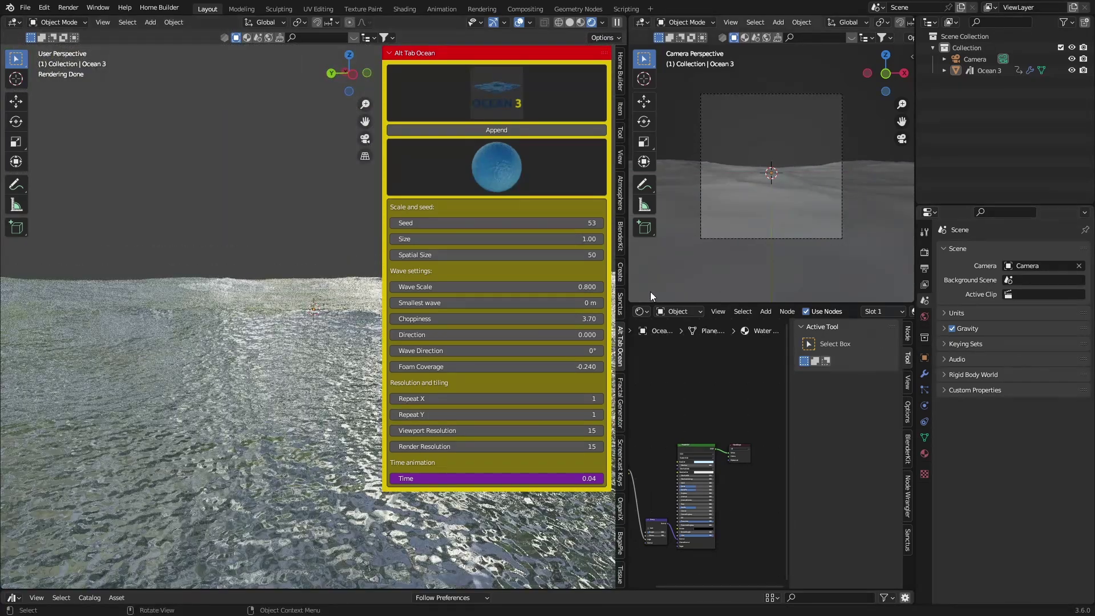
# Set the ocean's seed to 76 and give it the Water Pond material.
pyautogui.moveTo(496, 222); pyautogui.dragTo(559, 223)
pyautogui.click(479, 163)
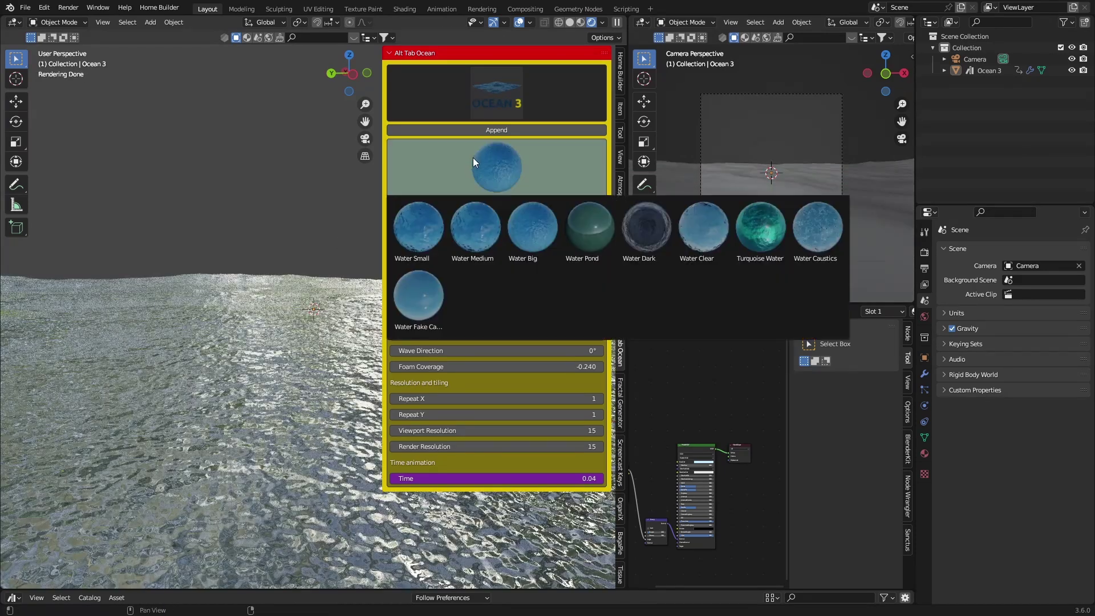
pyautogui.click(607, 228)
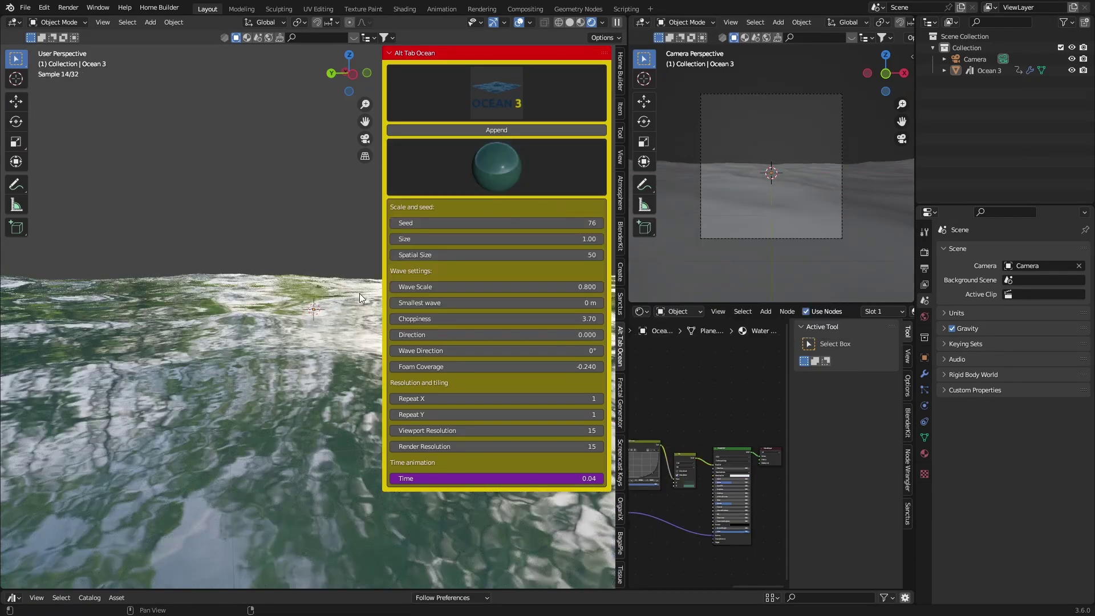
pyautogui.moveTo(110, 384); pyautogui.dragTo(281, 314, button='middle')
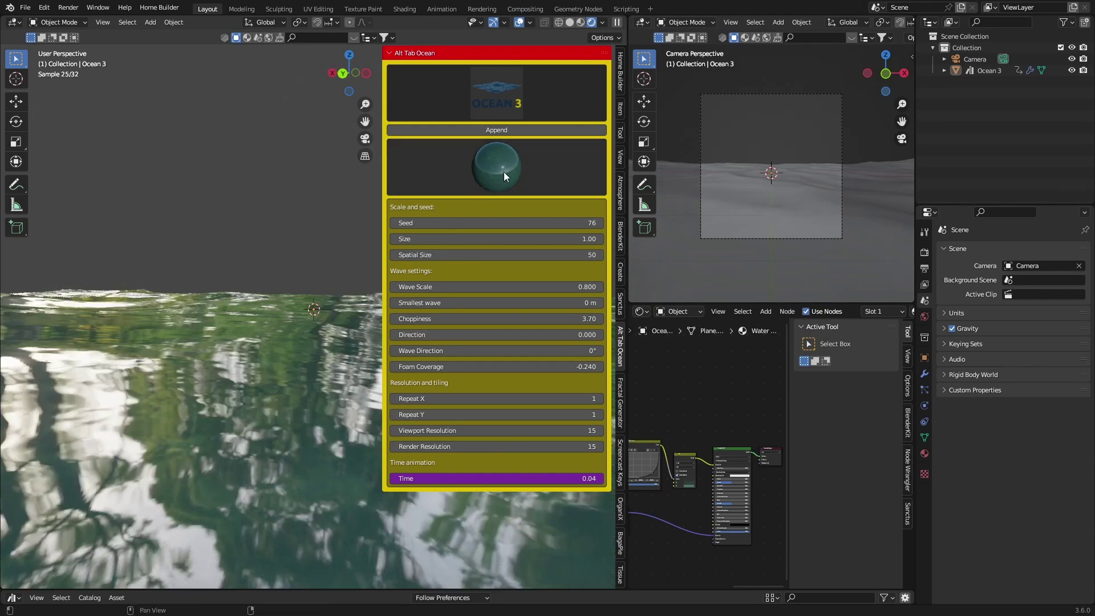
# Review the available ocean presets and water materials in Alt Tab Ocean, keeping Water Pond selected.
pyautogui.click(478, 94)
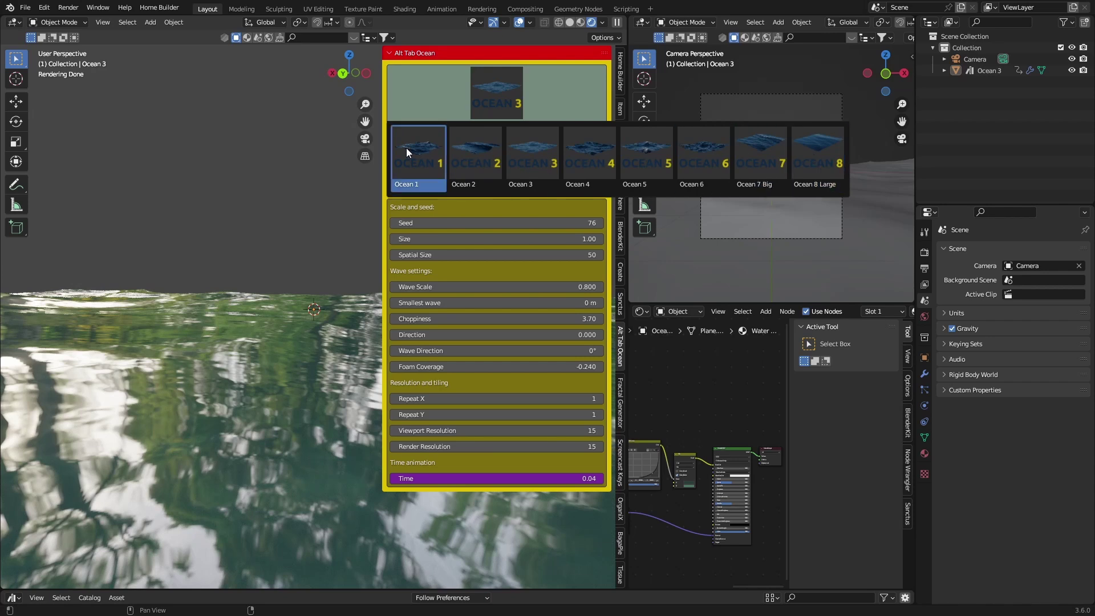
pyautogui.click(470, 84)
pyautogui.click(484, 164)
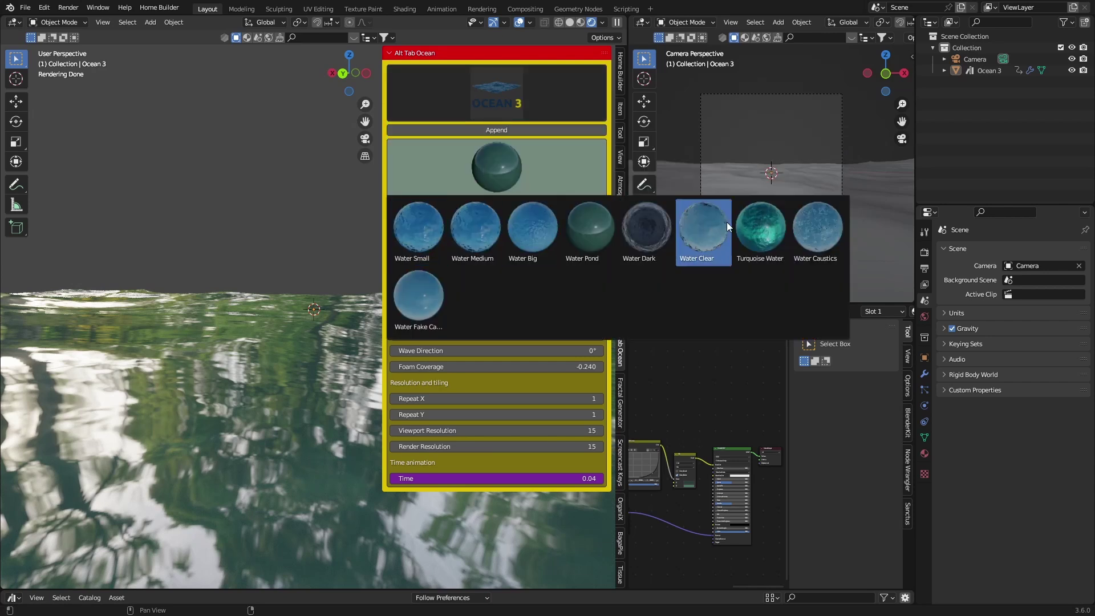
pyautogui.click(589, 228)
# Delete the ocean object and return the main viewport to solid shading.
pyautogui.click(180, 446)
pyautogui.press('Delete')
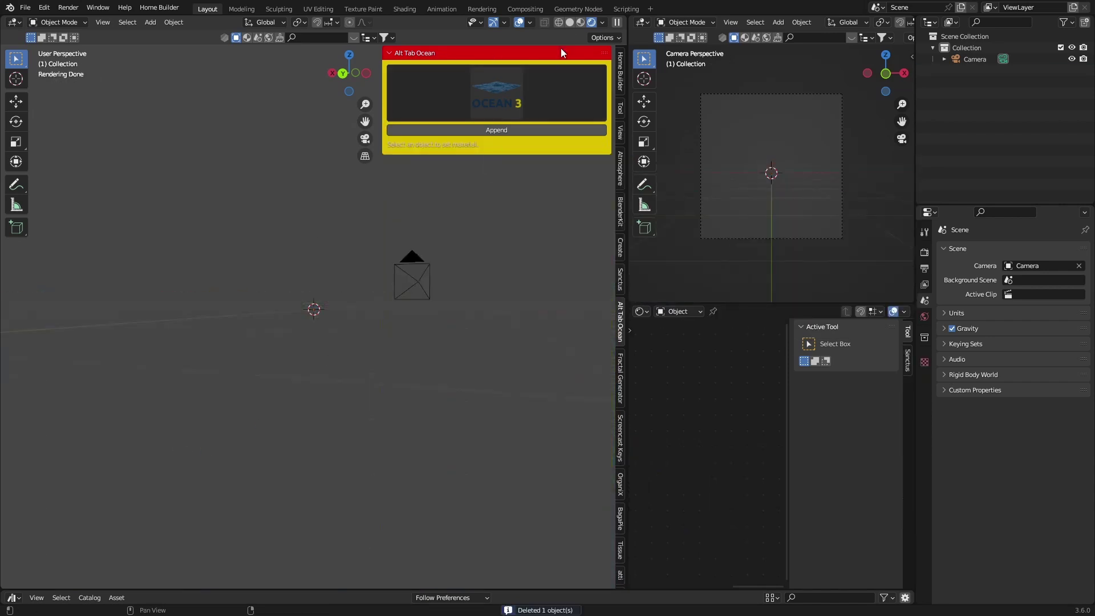
pyautogui.click(568, 23)
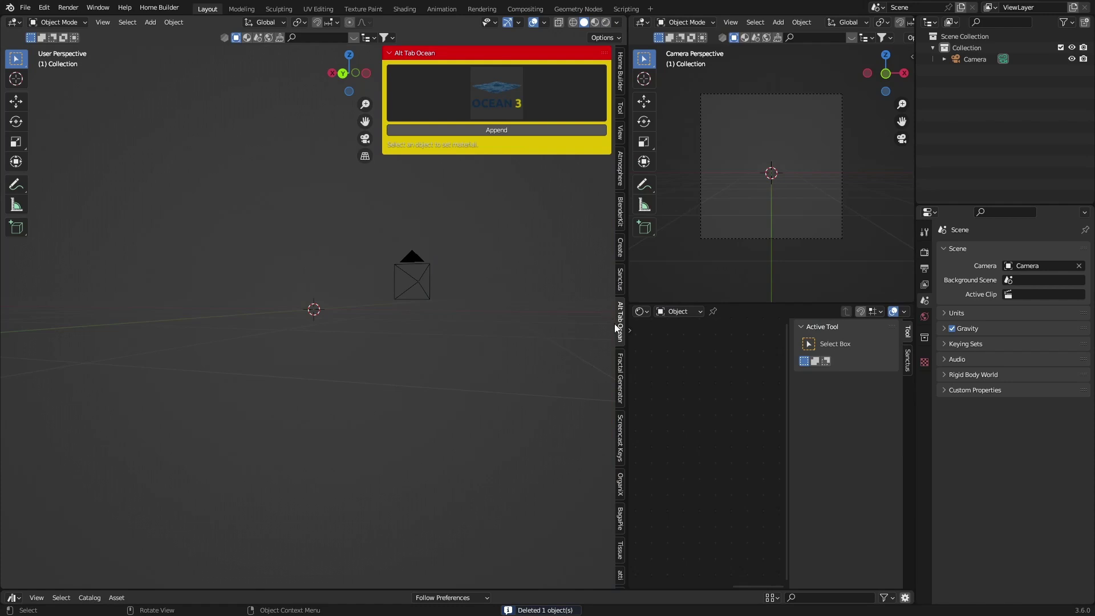
# Review the Fractal Generator settings and try the Screencast Keys overlay by briefly enabling it while calling up the Add menu.
pyautogui.click(619, 369)
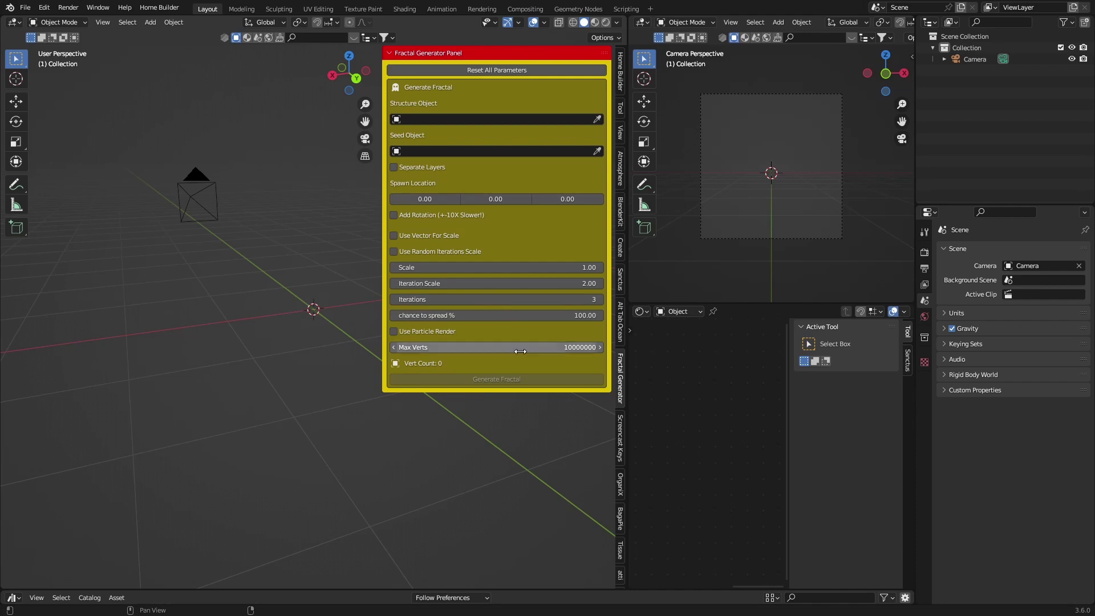
pyautogui.click(620, 438)
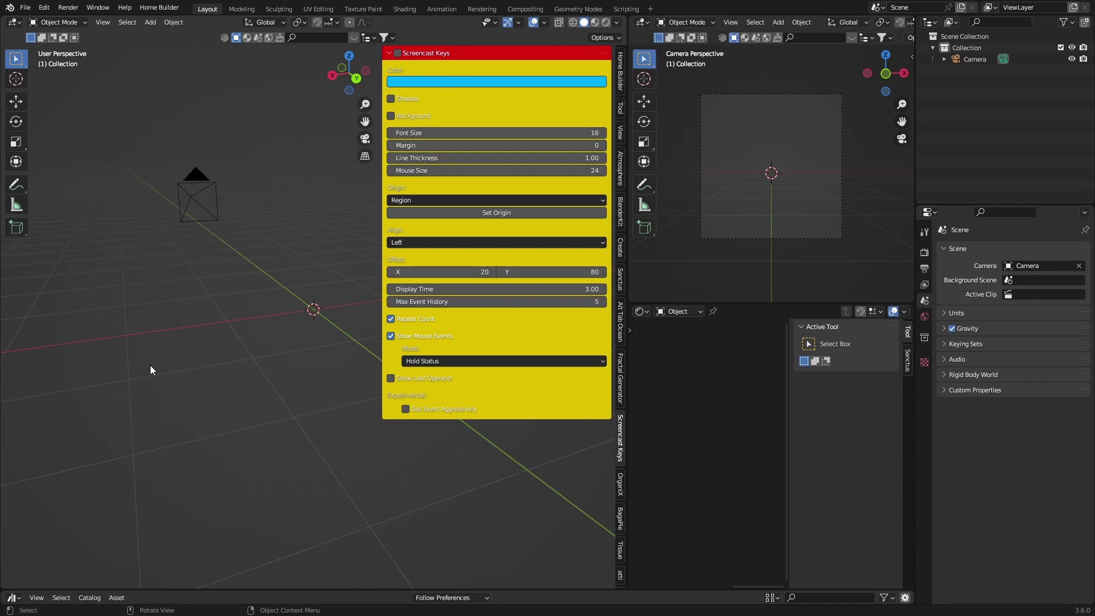
pyautogui.hotkey('shift', 'a')
pyautogui.click(397, 53)
pyautogui.hotkey('shift', 'a')
pyautogui.moveTo(85, 405)
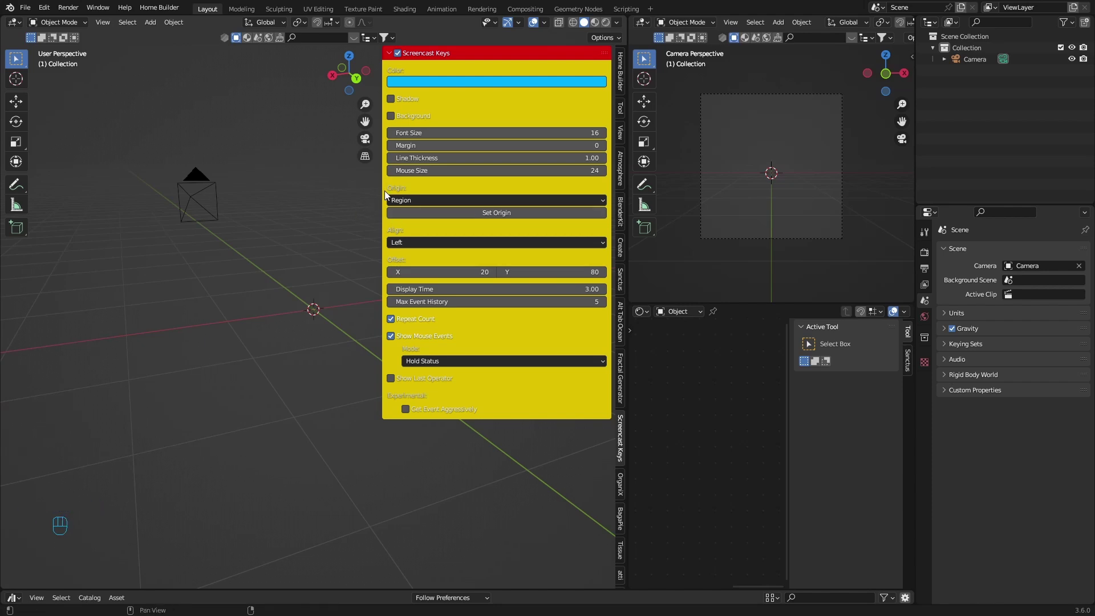
pyautogui.click(398, 53)
# Generate an organic shape with the OrganiX add-on and view the whole form.
pyautogui.click(621, 492)
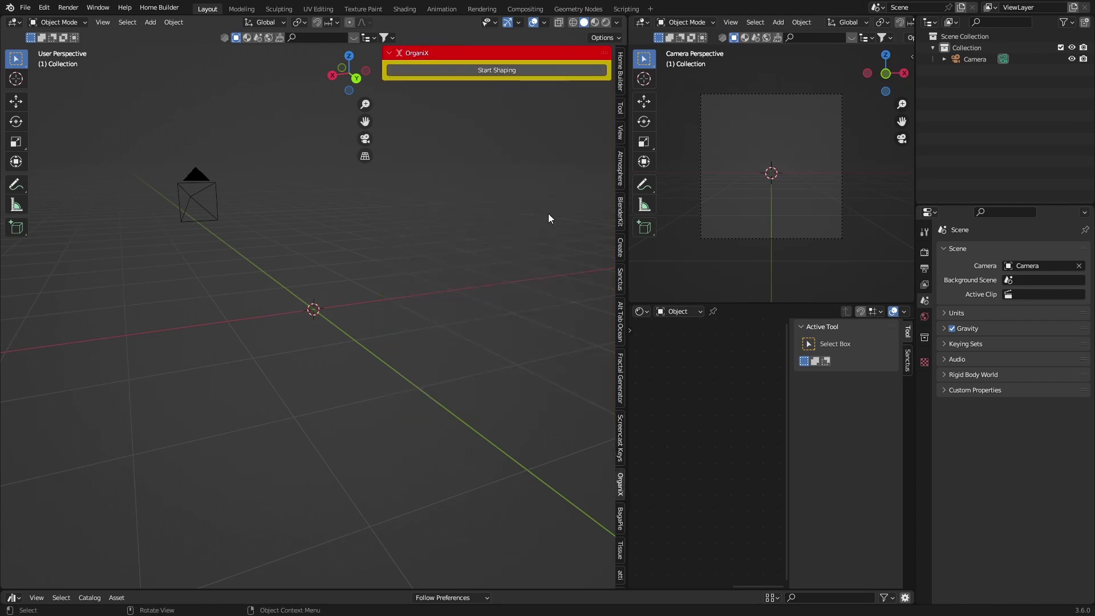
pyautogui.click(472, 70)
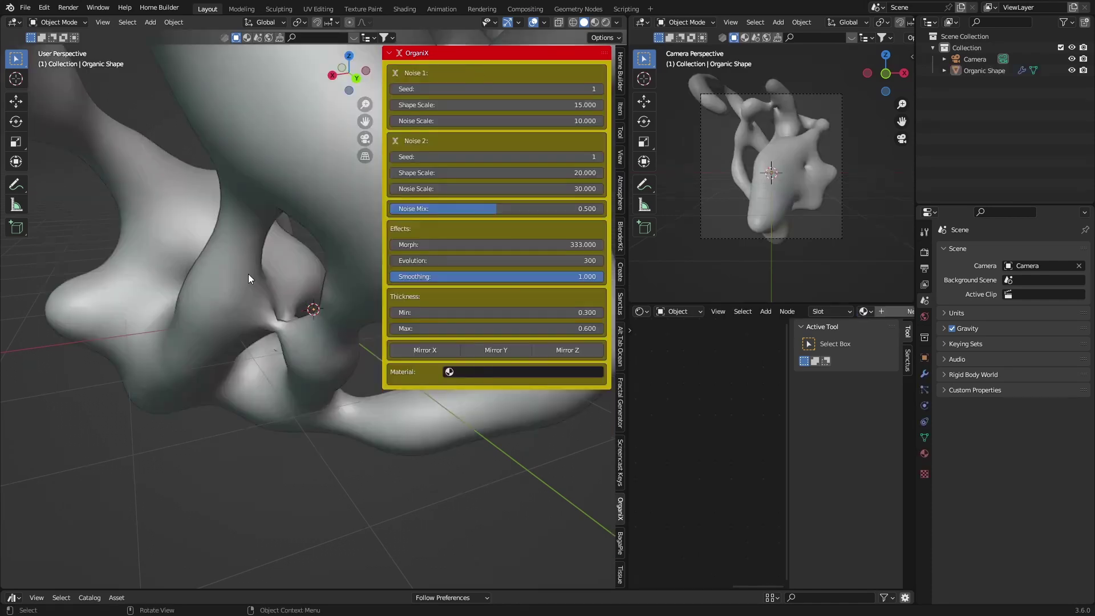
pyautogui.scroll(-5, 249, 278)
pyautogui.moveTo(283, 306); pyautogui.dragTo(150, 310, button='middle')
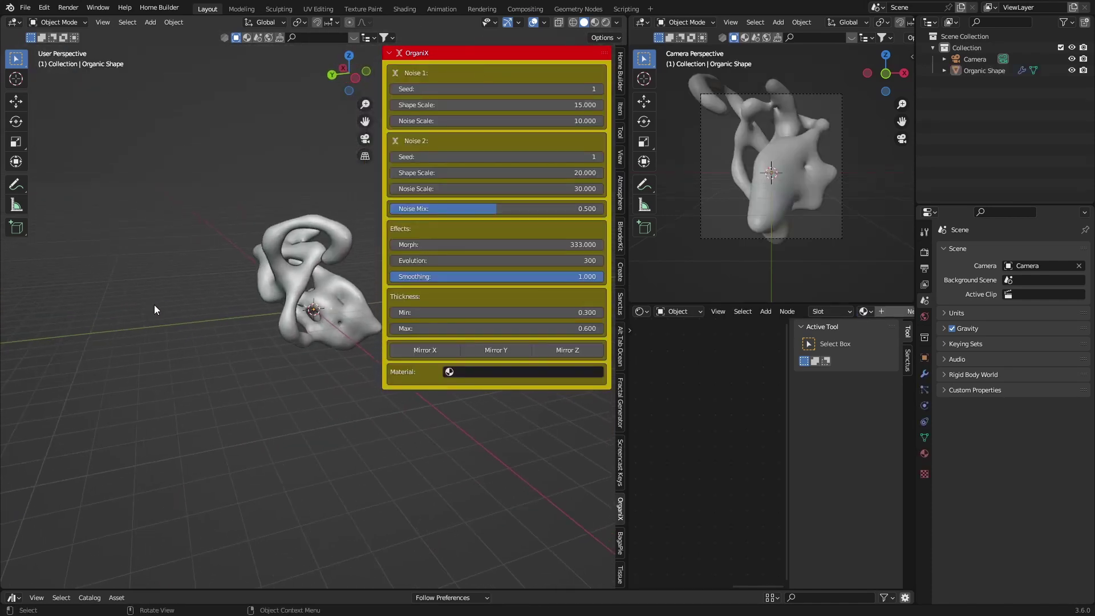
# Set Noise 1 to seed 10, shape scale 15.13, noise scale 9.84; Noise 2 to seed 43, shape scale 21.04; Morph to 334.34.
pyautogui.moveTo(490, 89); pyautogui.dragTo(451, 173)
pyautogui.moveTo(442, 244); pyautogui.dragTo(454, 244)
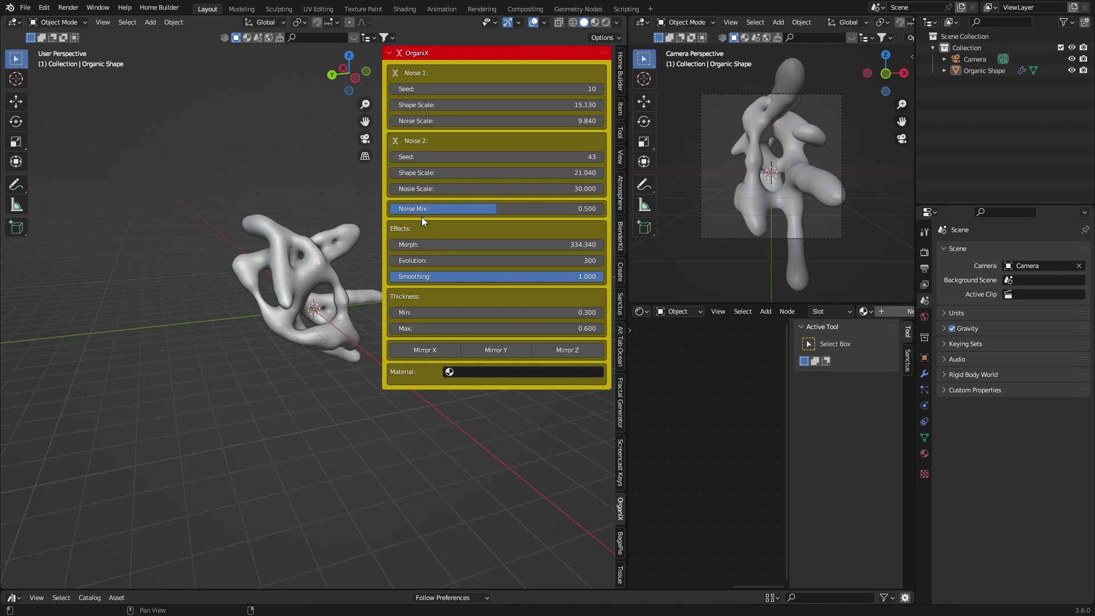
pyautogui.click(285, 259)
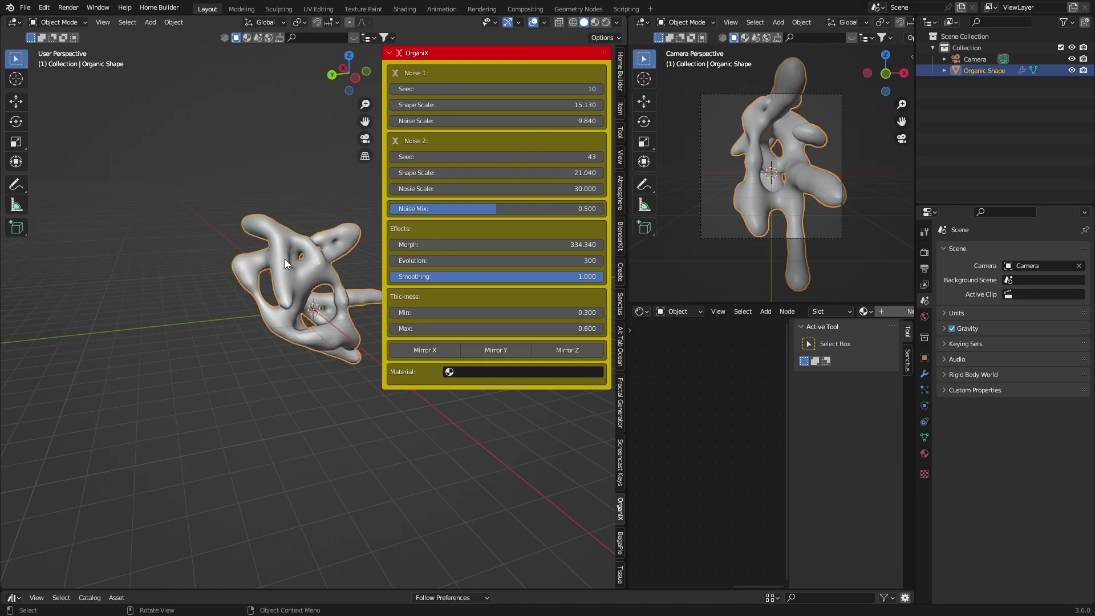
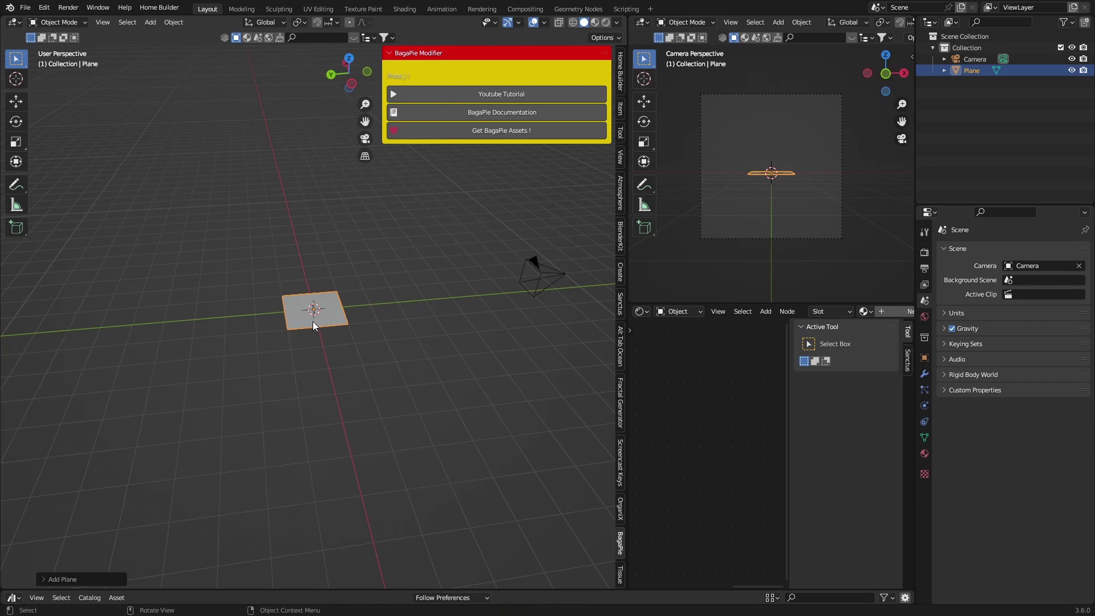
# Add BagaPie Pipes to the plane and draw the first pipe stroke on its surface.
pyautogui.press('j')
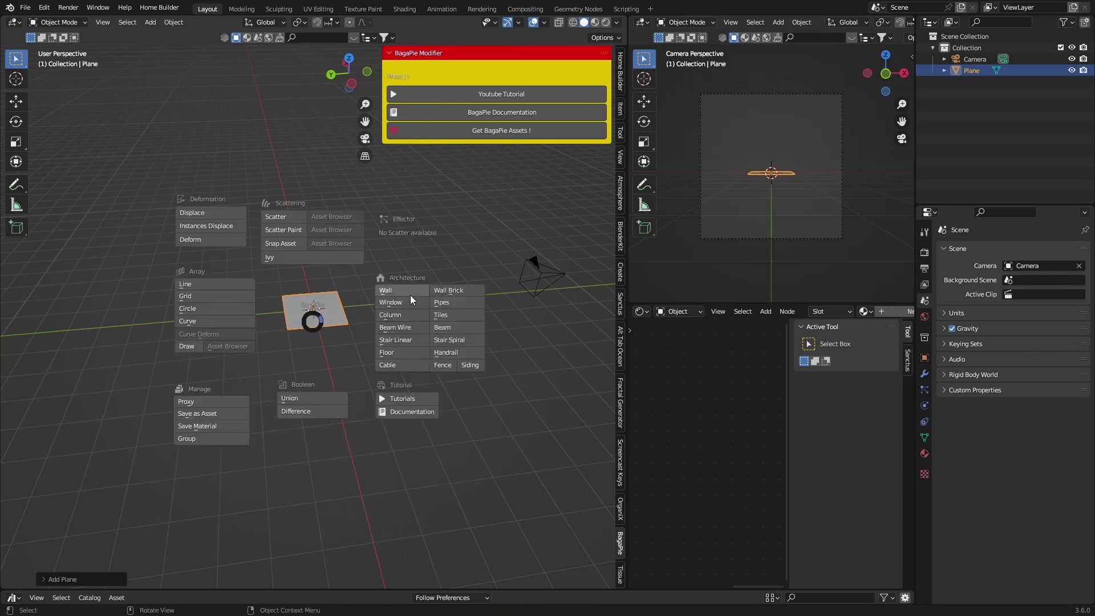
pyautogui.click(450, 301)
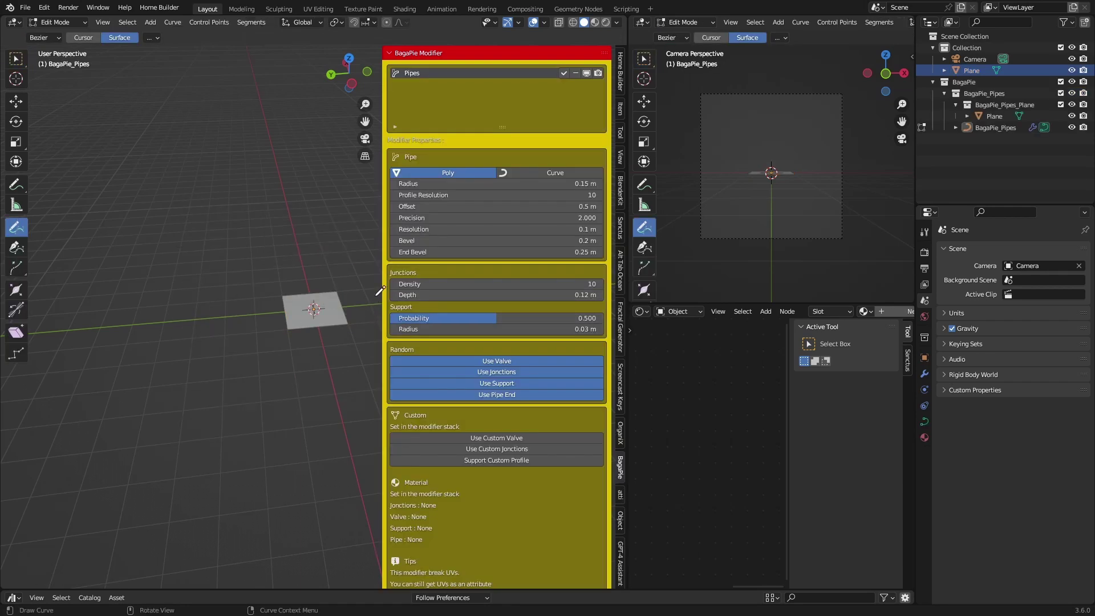
pyautogui.moveTo(312, 301); pyautogui.dragTo(314, 319)
# Draw a second pipe on the plane beside the first and inspect both pipes with their valves.
pyautogui.moveTo(327, 361)
pyautogui.mouseDown(button='middle')
pyautogui.moveTo(240, 303)
pyautogui.moveTo(290, 279)
pyautogui.mouseUp(button='middle')
pyautogui.scroll(6, 240, 304)
pyautogui.scroll(-4, 240, 304)
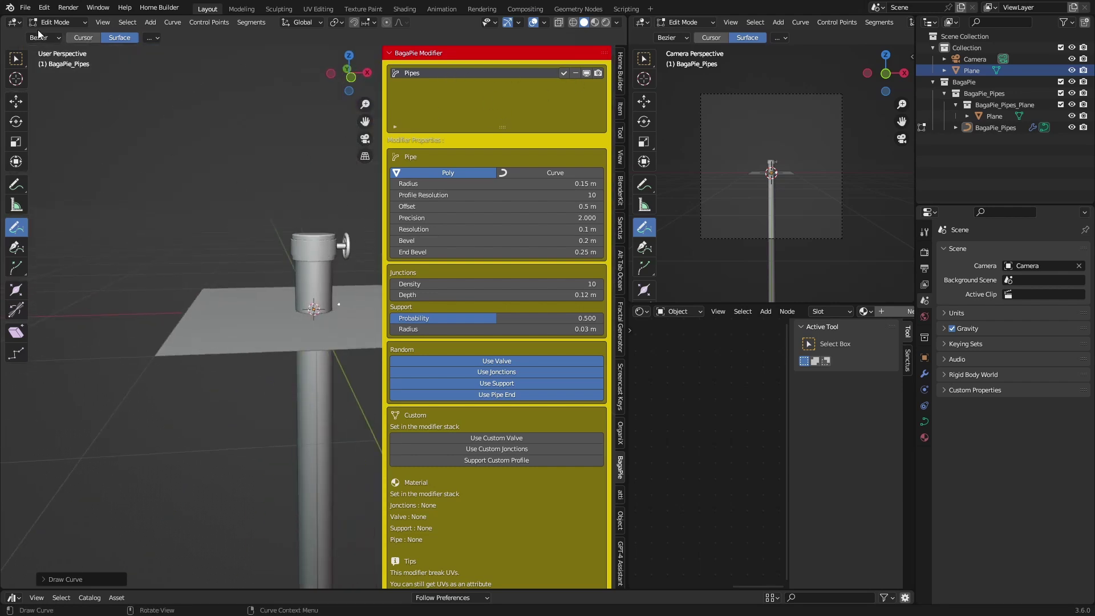
pyautogui.moveTo(253, 332); pyautogui.dragTo(240, 244)
pyautogui.click(359, 309)
pyautogui.moveTo(316, 295); pyautogui.dragTo(145, 310, button='middle')
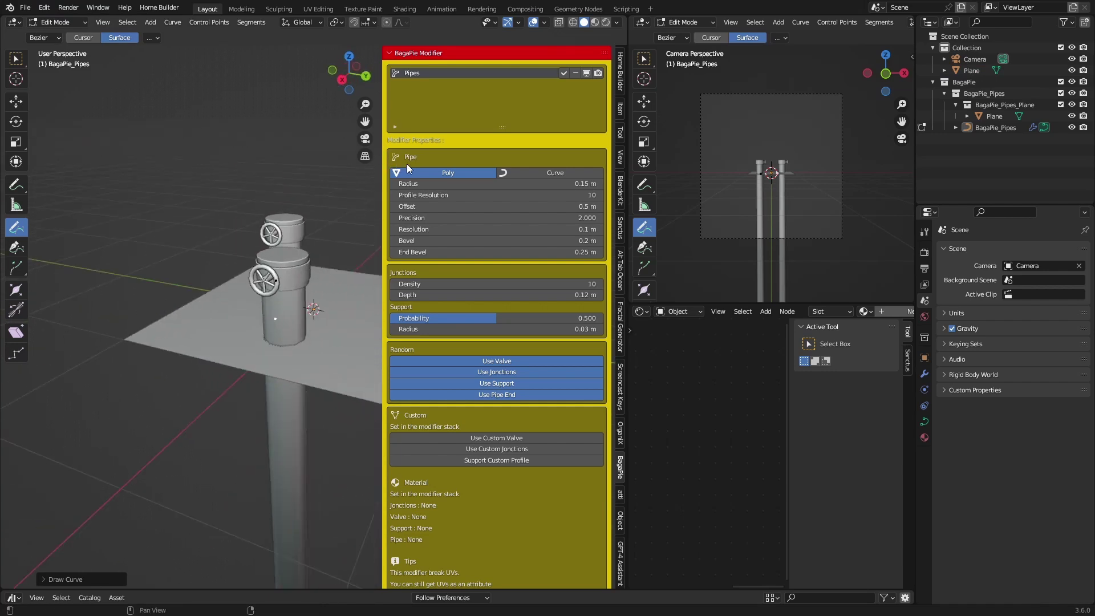
# Set the radius of the BagaPie pipes to 0.19 m.
pyautogui.moveTo(412, 179)
pyautogui.mouseDown()
pyautogui.moveTo(451, 179)
pyautogui.moveTo(383, 179)
pyautogui.moveTo(434, 178)
pyautogui.mouseUp()
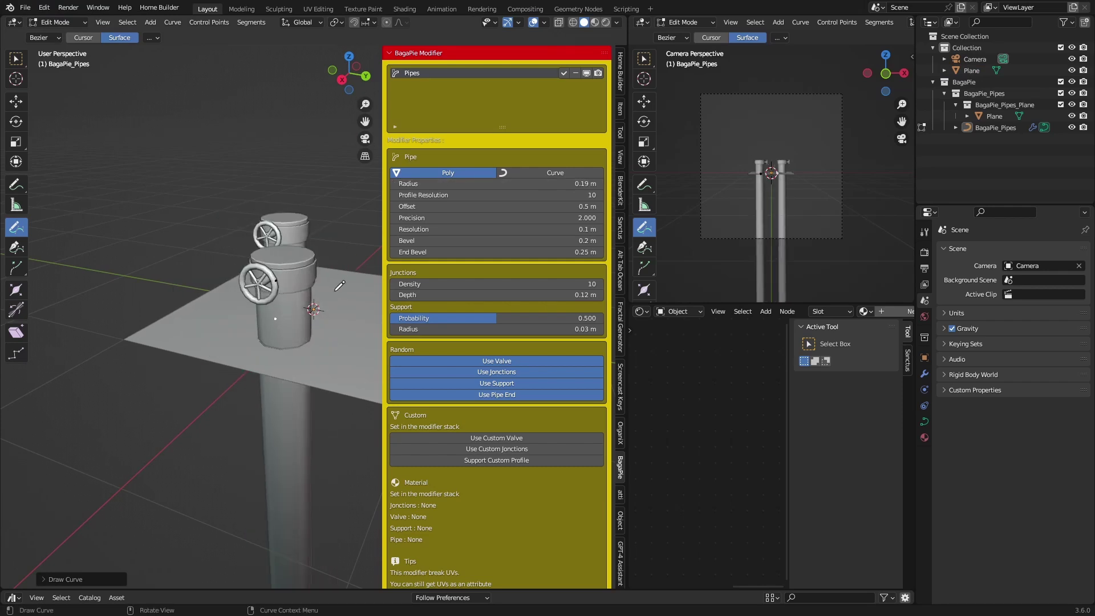
pyautogui.press('j')
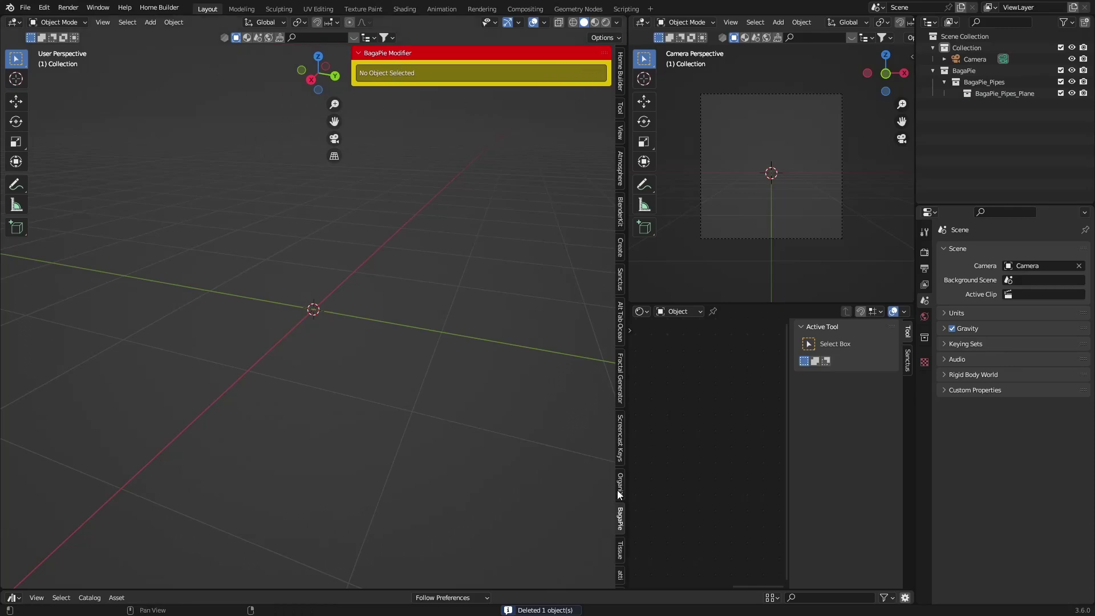
# Add a new plane to the emptied scene and apply a BagaPie Grid array to it.
pyautogui.hotkey('shift', 'a')
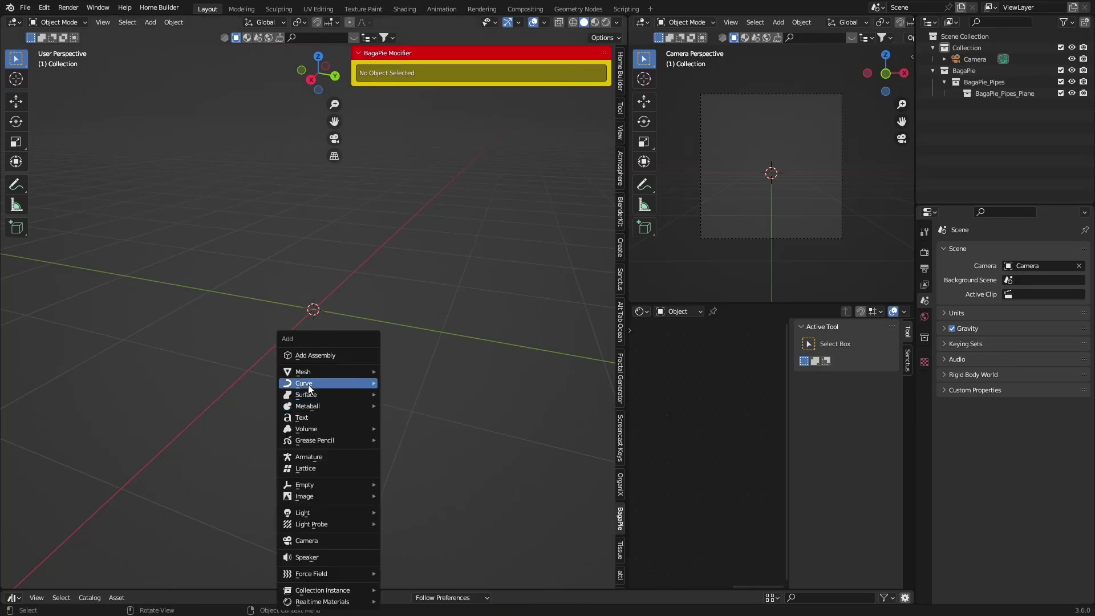
pyautogui.moveTo(305, 383)
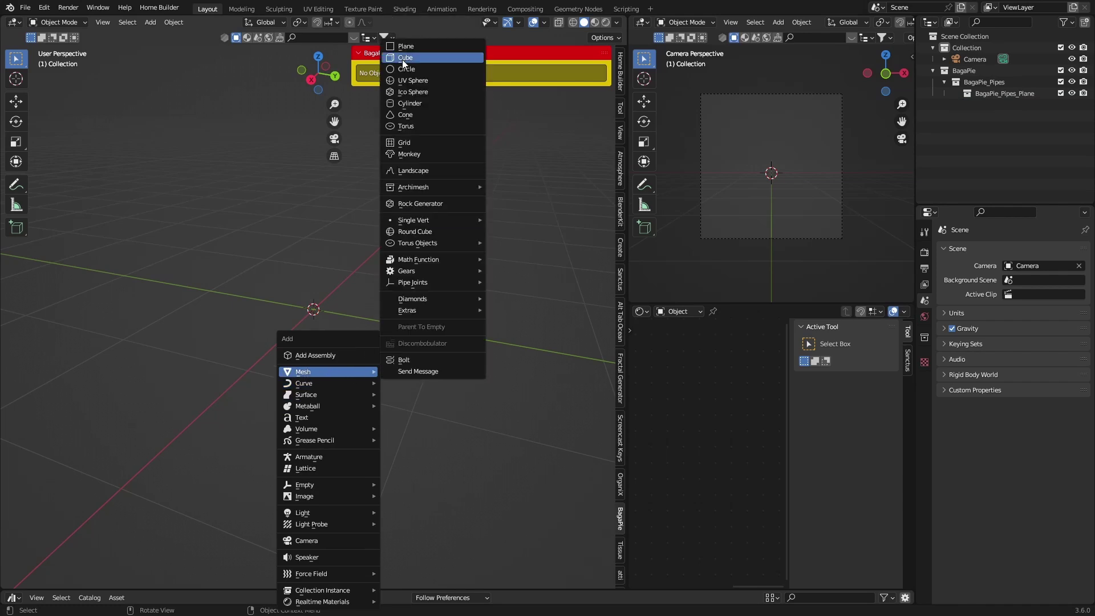
pyautogui.click(404, 47)
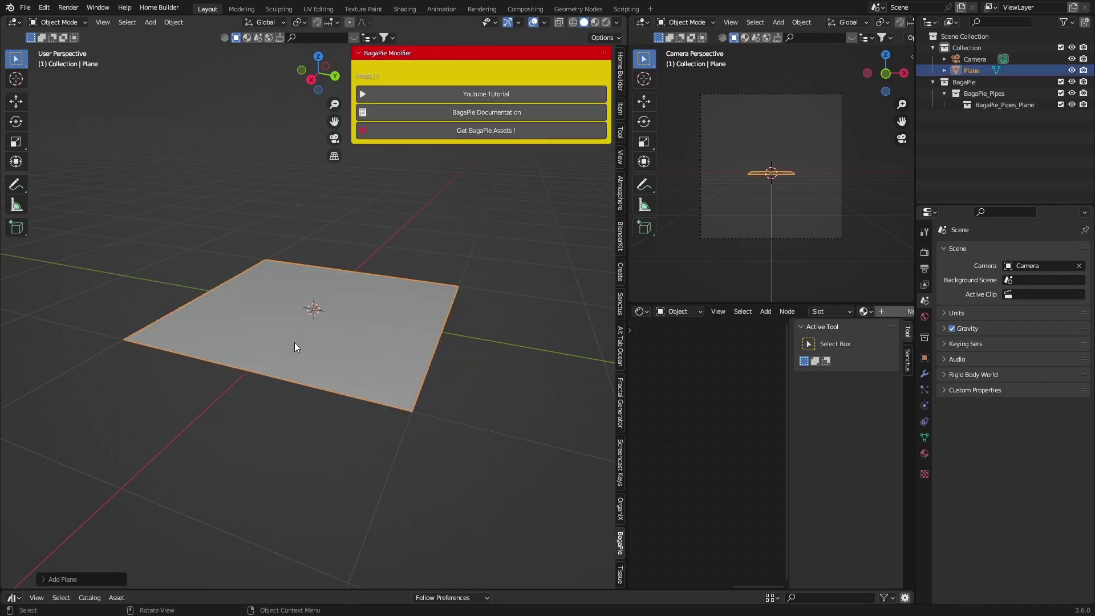
pyautogui.press('j')
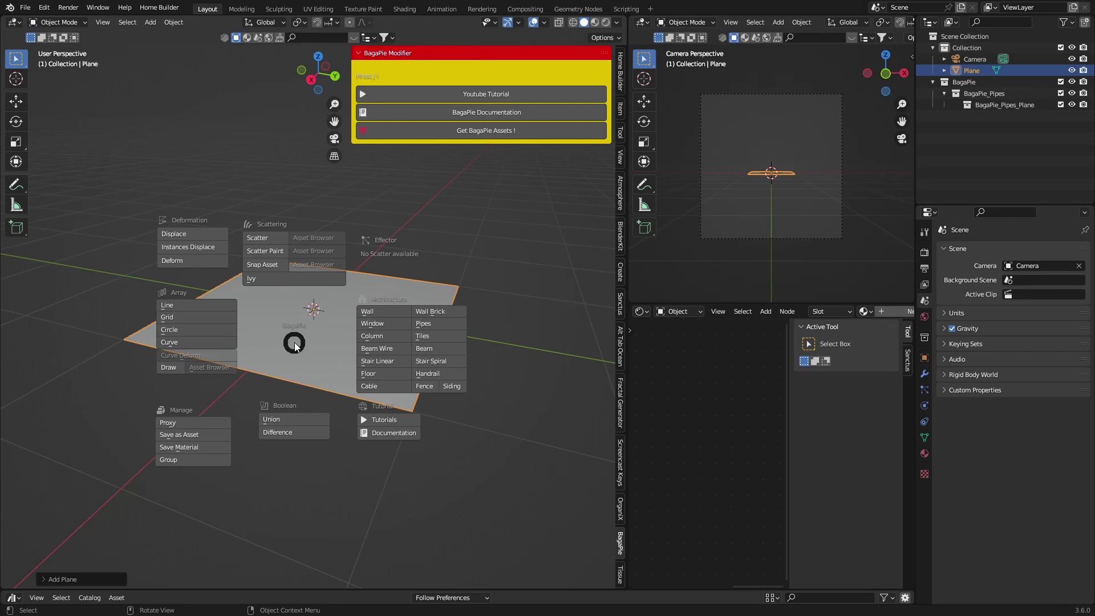
pyautogui.click(176, 317)
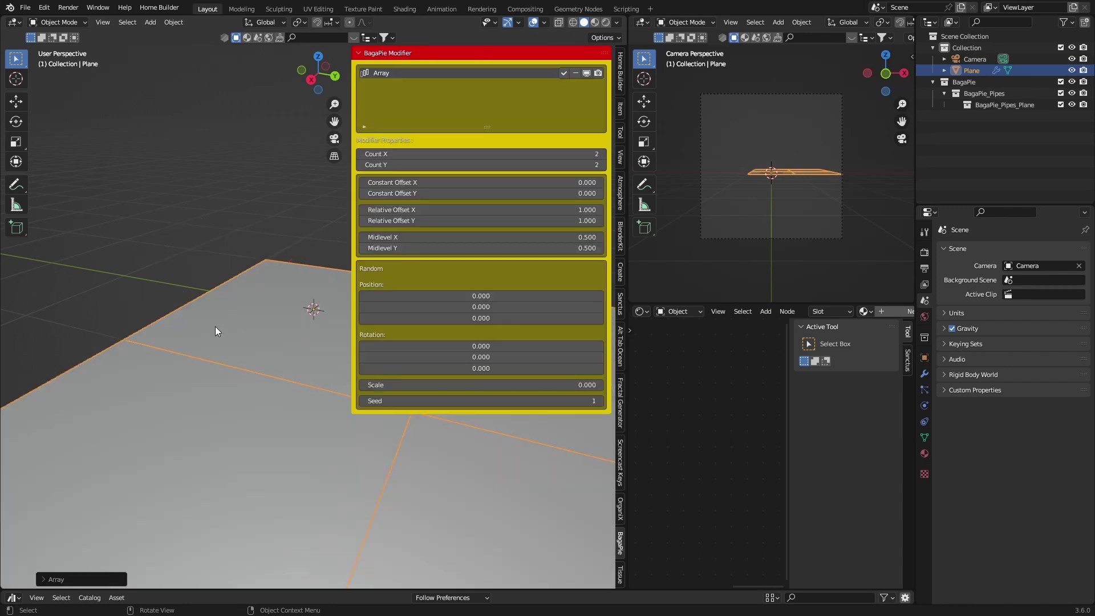
# Set the array to Count X 15, Count Y 1 and Relative Offset X 0.980, and delete the arrayed plane.
pyautogui.scroll(-5, 244, 376)
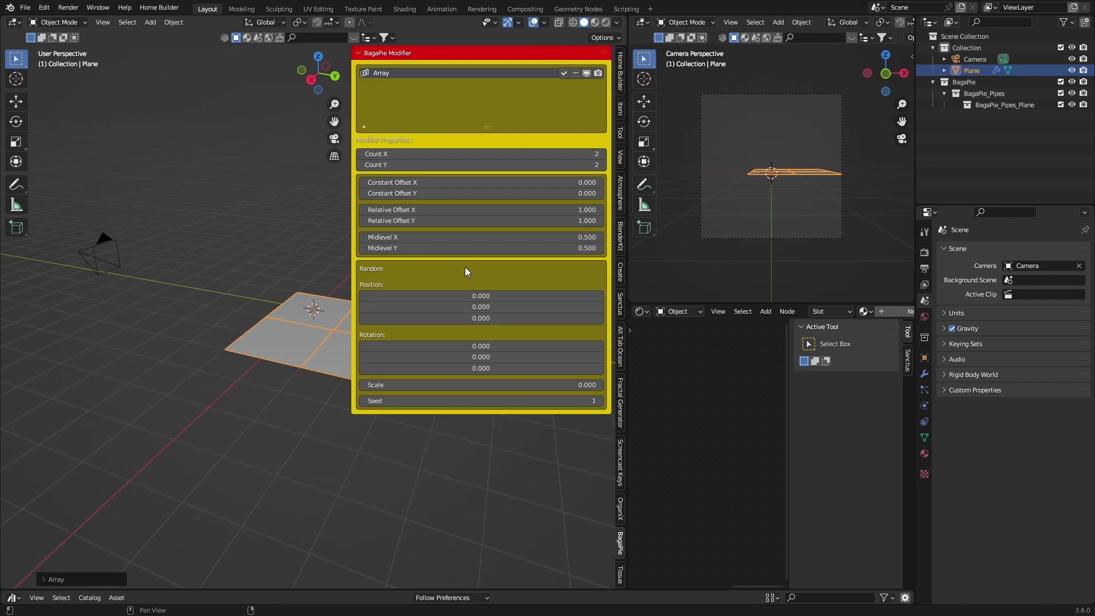
pyautogui.moveTo(456, 154); pyautogui.dragTo(513, 154)
pyautogui.moveTo(432, 164)
pyautogui.mouseDown()
pyautogui.moveTo(467, 165)
pyautogui.moveTo(432, 169)
pyautogui.mouseUp()
pyautogui.moveTo(410, 210)
pyautogui.mouseDown()
pyautogui.moveTo(473, 209)
pyautogui.moveTo(404, 210)
pyautogui.mouseUp()
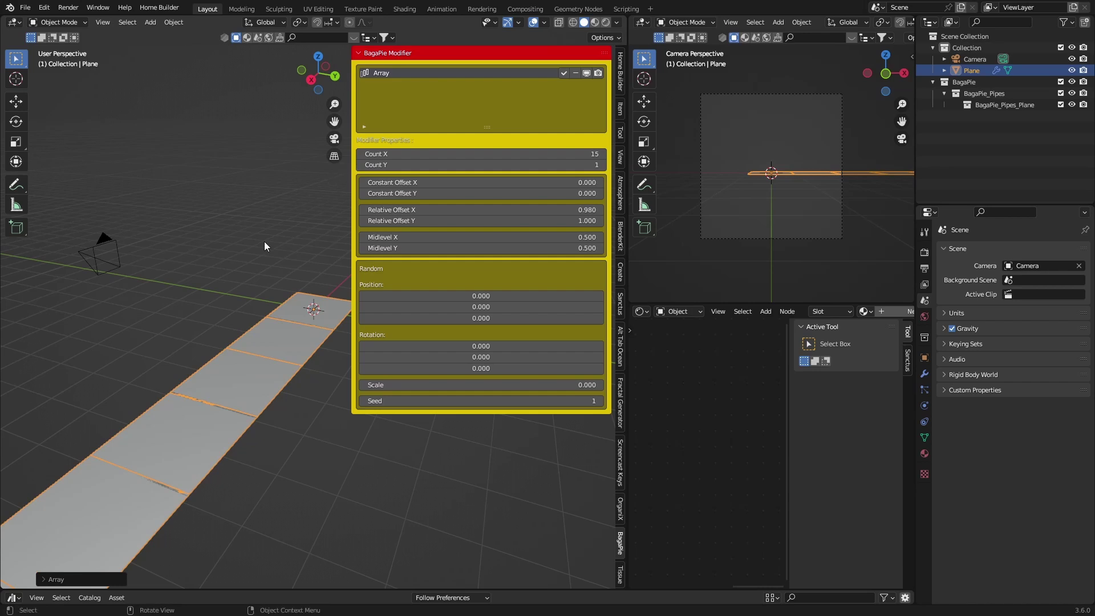
pyautogui.press('Delete')
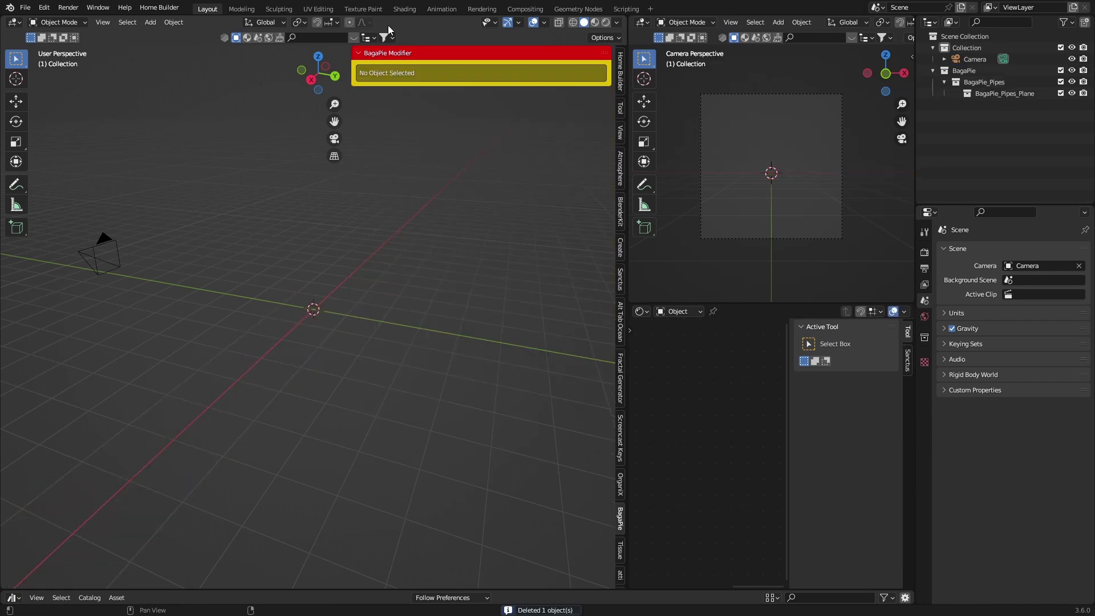
# Look over the Tissue Tools, and add primitive 05 from Motioni Primitives to the scene.
pyautogui.click(621, 551)
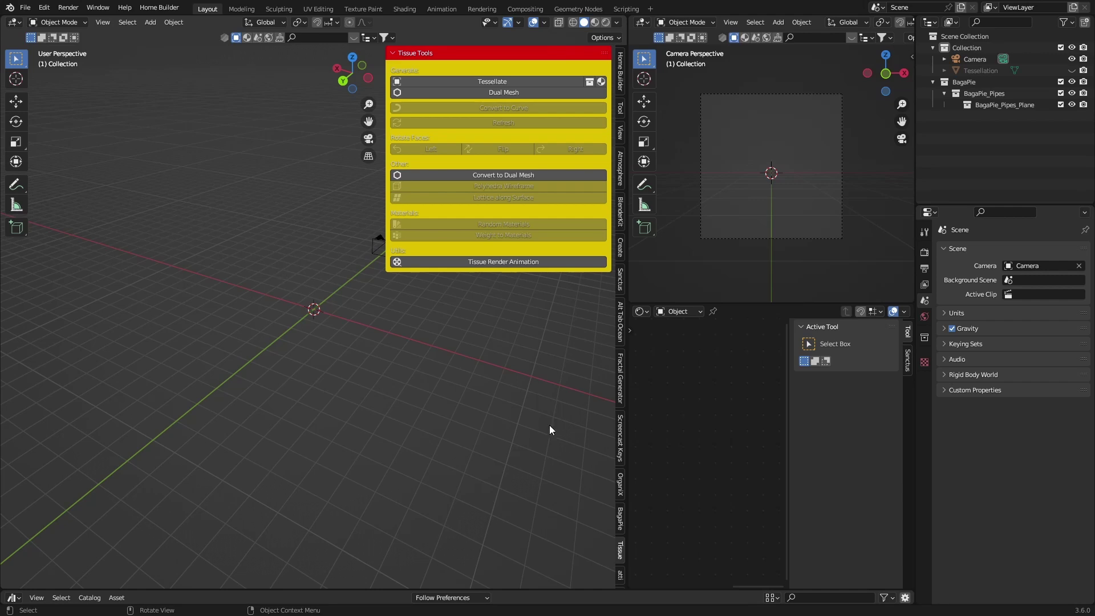
pyautogui.click(620, 576)
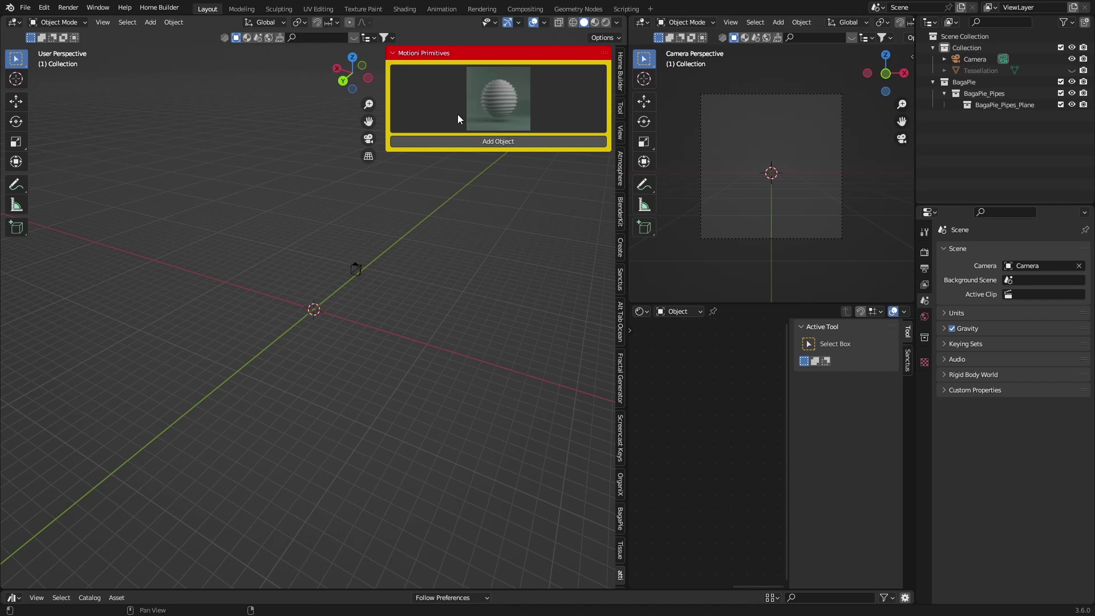
pyautogui.click(488, 109)
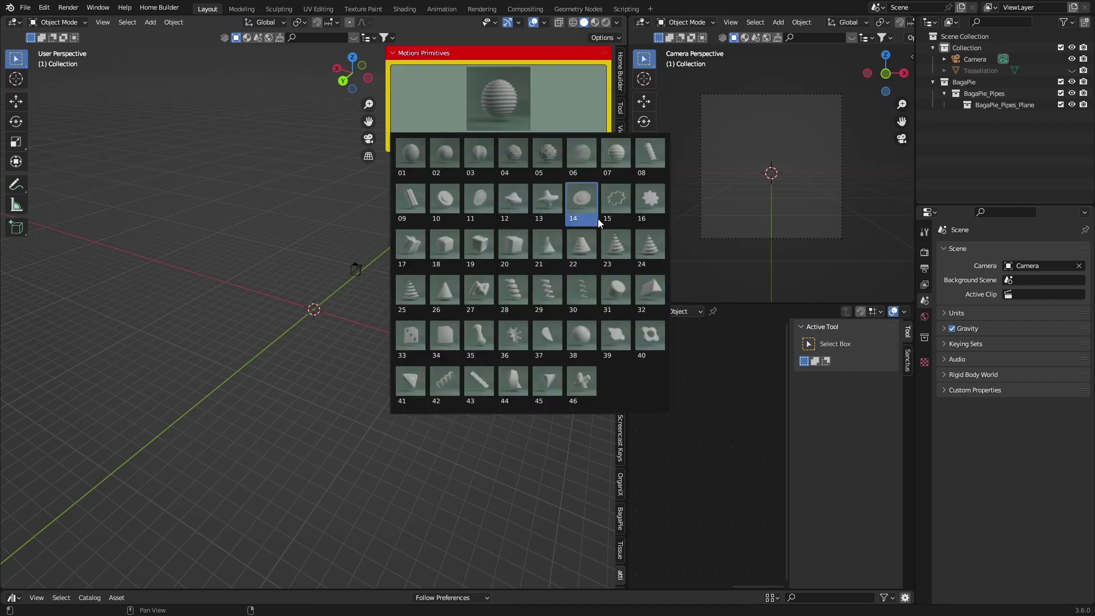
pyautogui.click(530, 147)
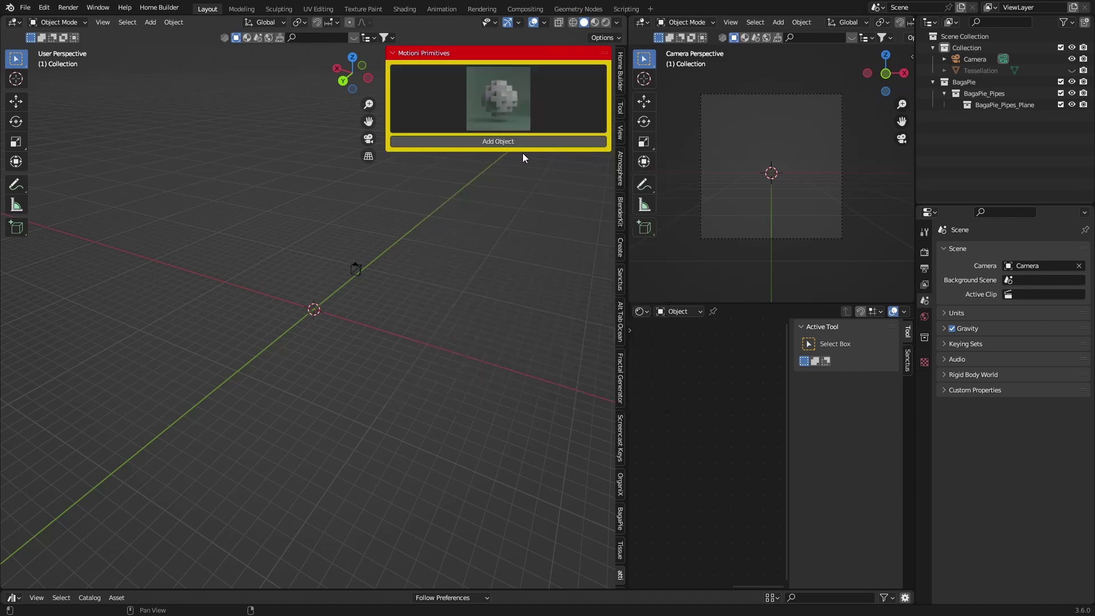
pyautogui.click(511, 141)
pyautogui.scroll(8, 306, 311)
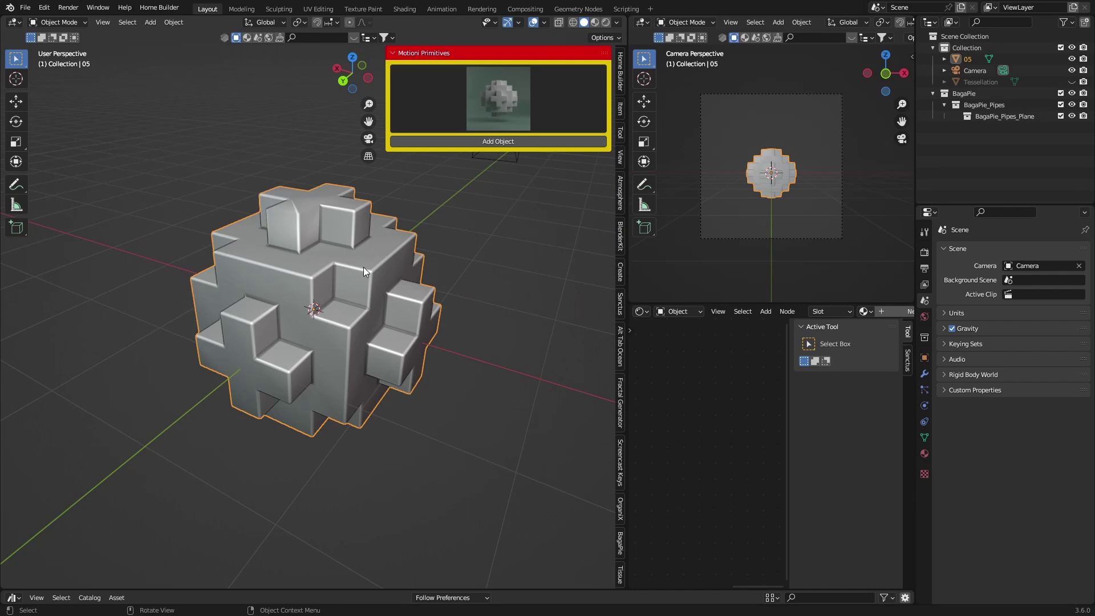
# Try scaling the blocky primitive 05 and delete it from the scene.
pyautogui.press('s')
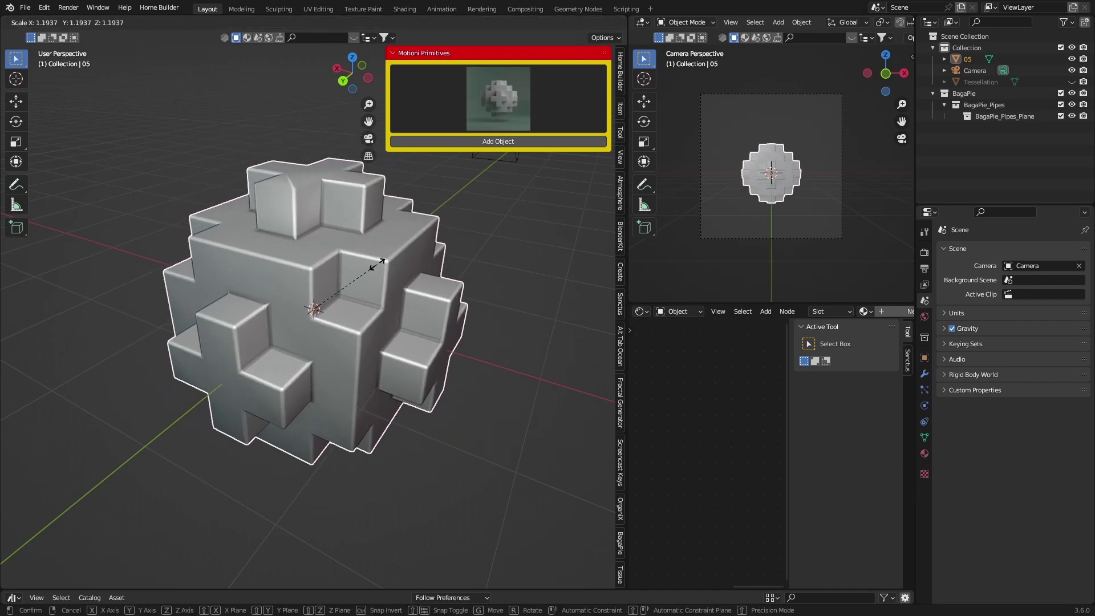
pyautogui.click(363, 270)
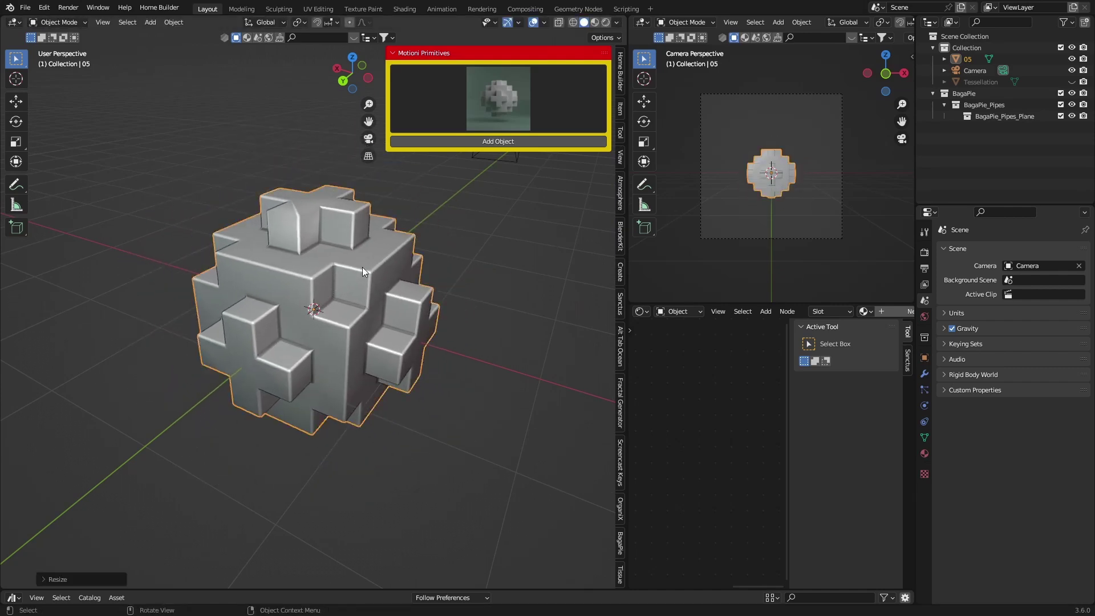
pyautogui.click(489, 105)
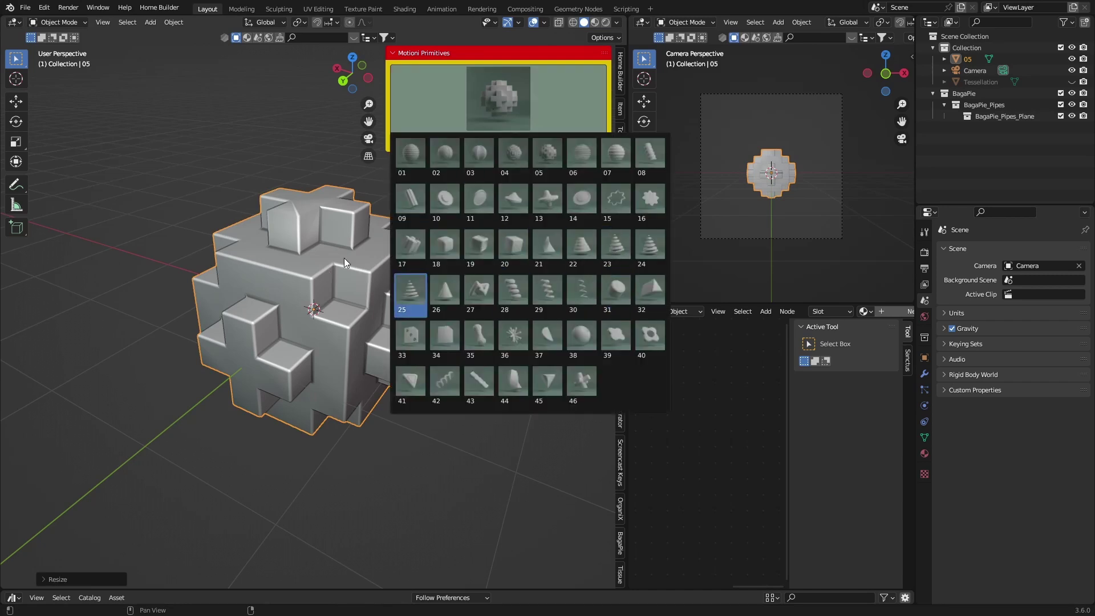
pyautogui.press('Delete')
# Add the spring-shaped primitive 30 from Motioni Primitives.
pyautogui.click(470, 107)
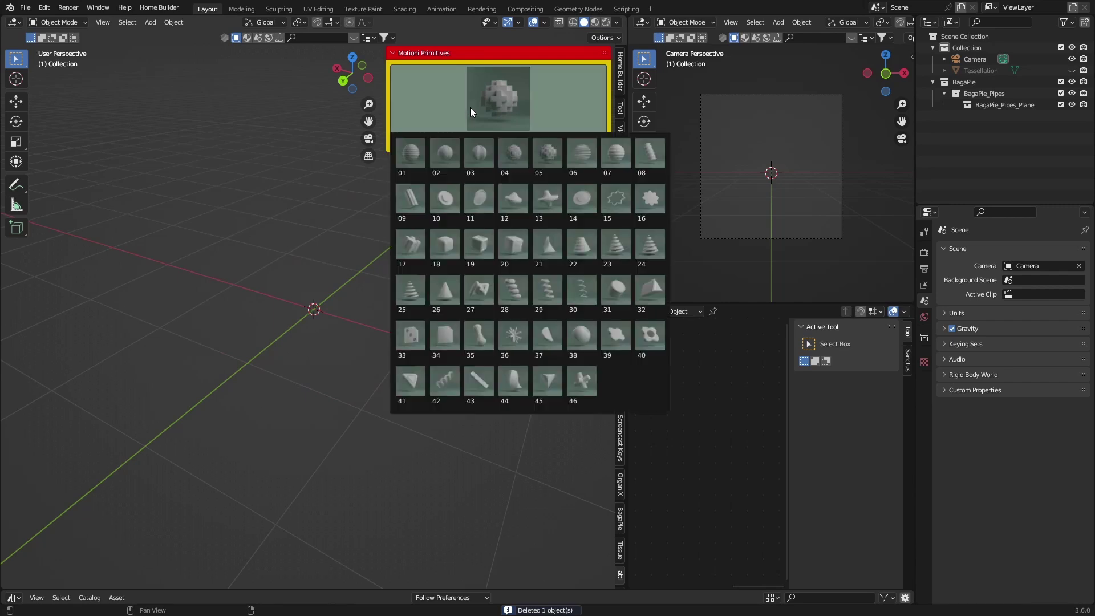
pyautogui.click(547, 289)
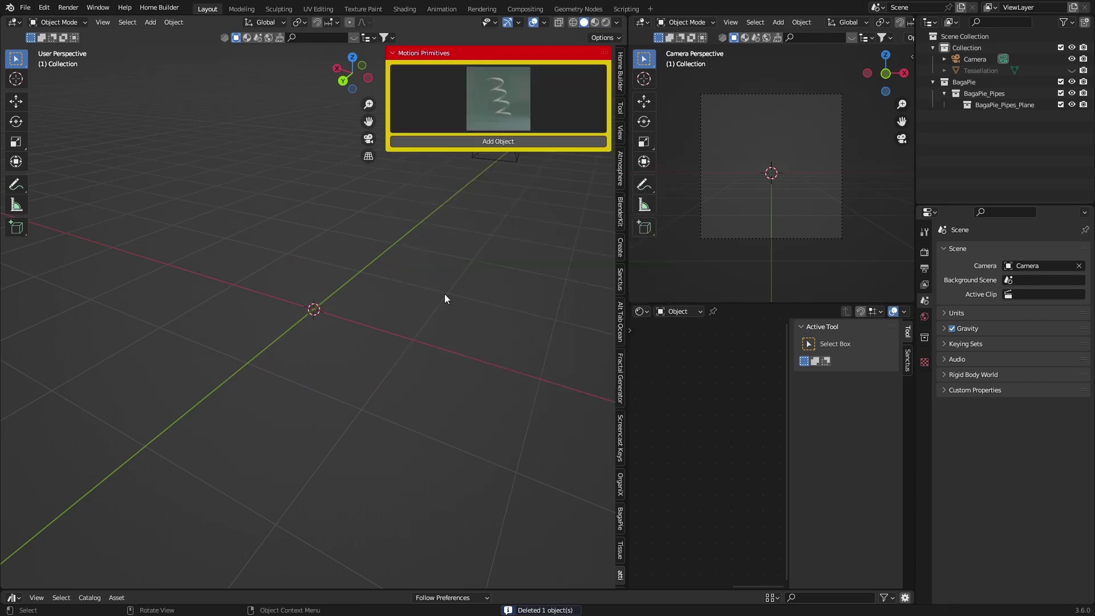
pyautogui.click(470, 143)
# Add the half-sphere primitive 38, delete the spring, and inspect the half-sphere from another angle.
pyautogui.click(451, 123)
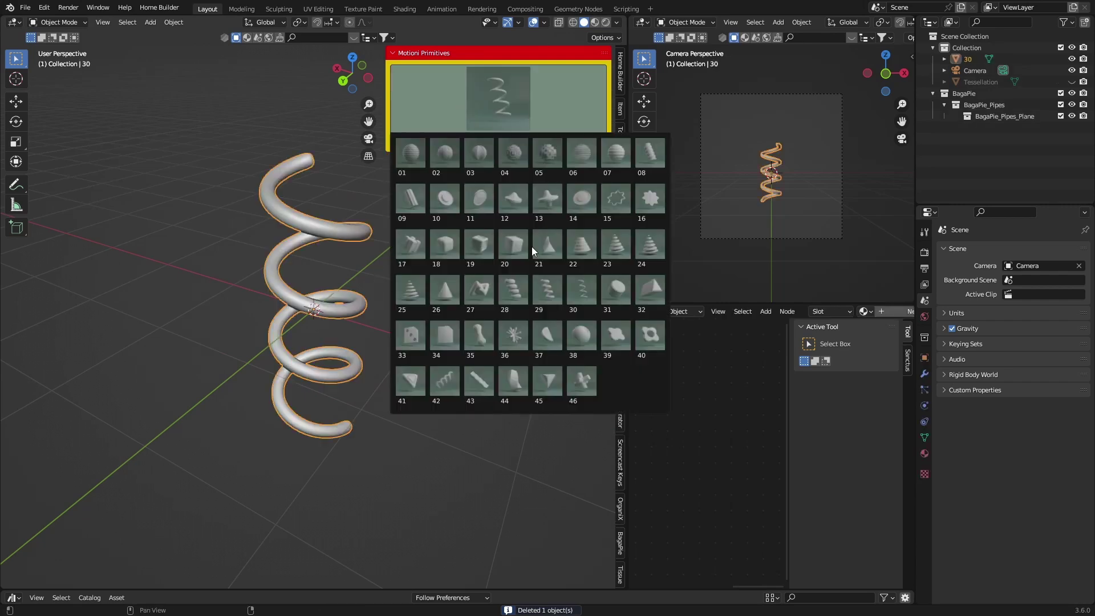
pyautogui.click(587, 333)
pyautogui.click(477, 142)
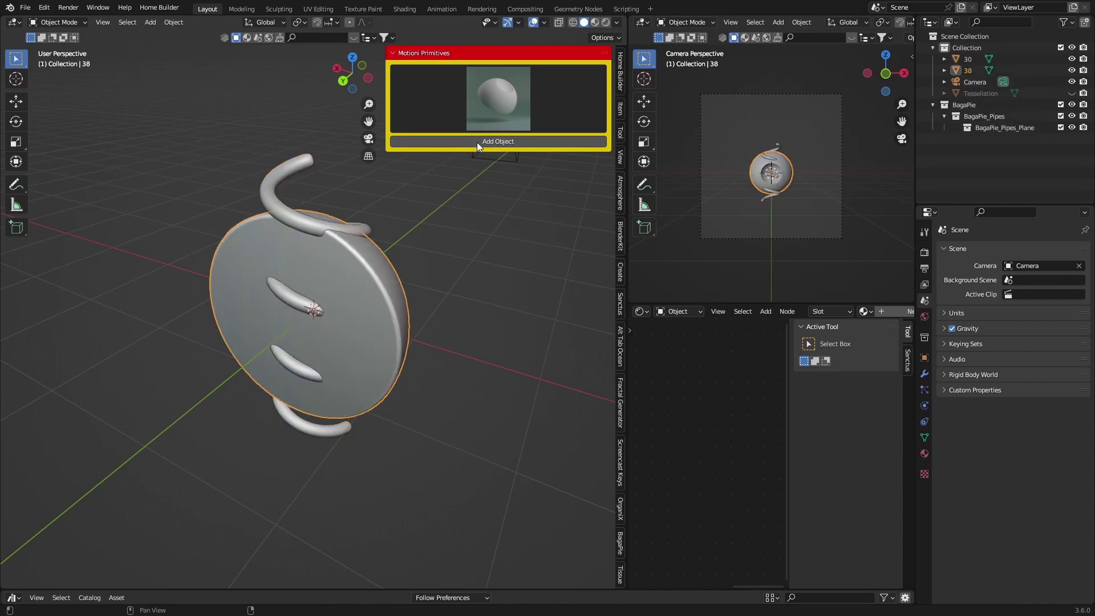
pyautogui.click(286, 215)
pyautogui.press('Delete')
pyautogui.moveTo(299, 273); pyautogui.dragTo(354, 189, button='middle')
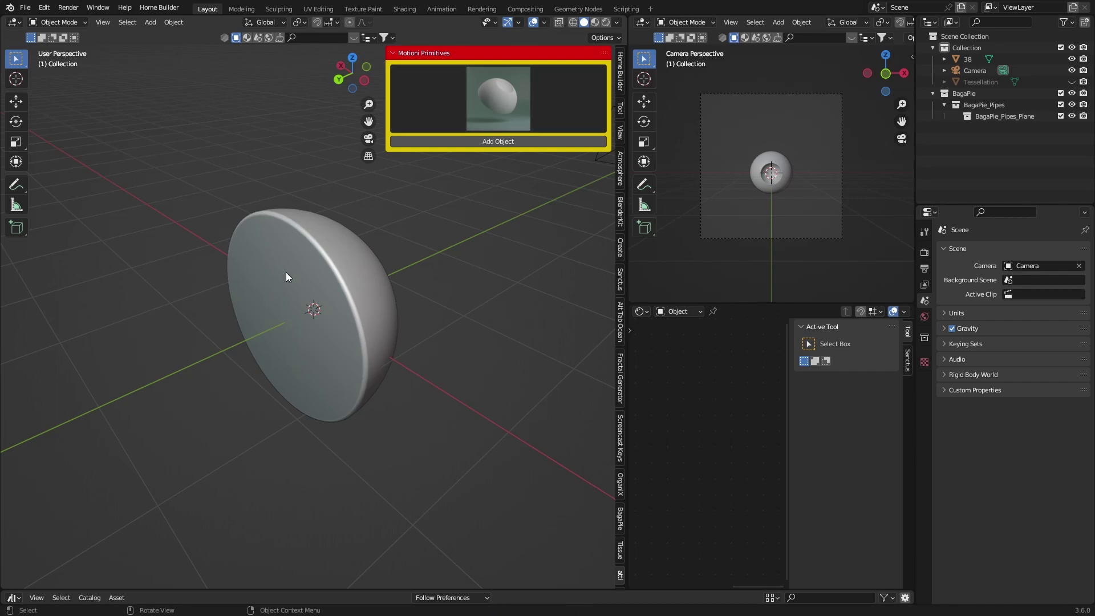
# Add the wavy ring primitive 15 and delete the half-sphere.
pyautogui.click(517, 102)
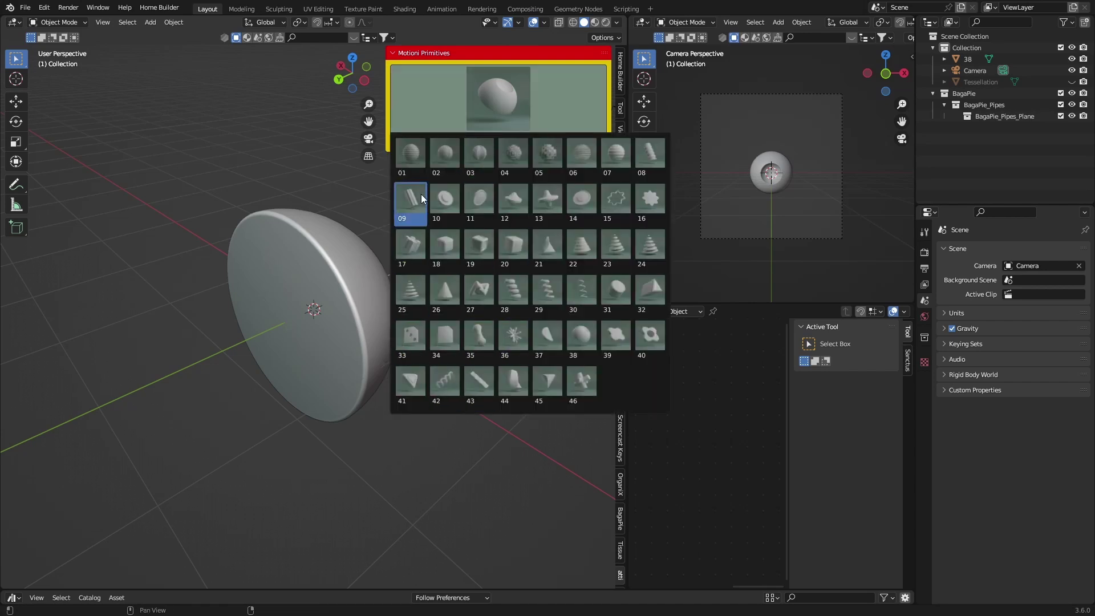
pyautogui.click(615, 198)
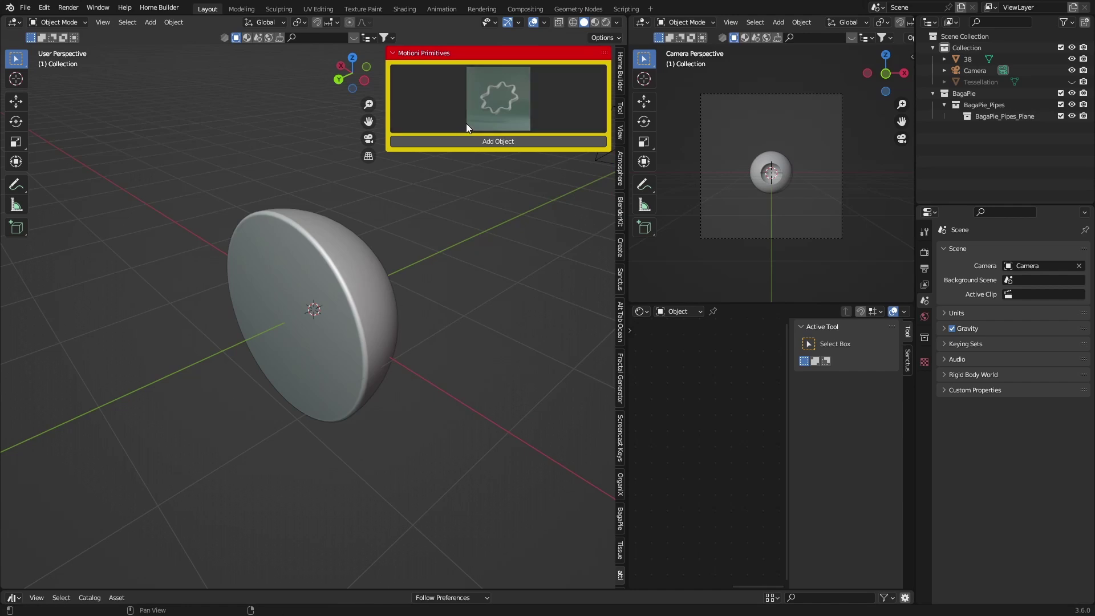
pyautogui.click(471, 142)
pyautogui.press('Delete')
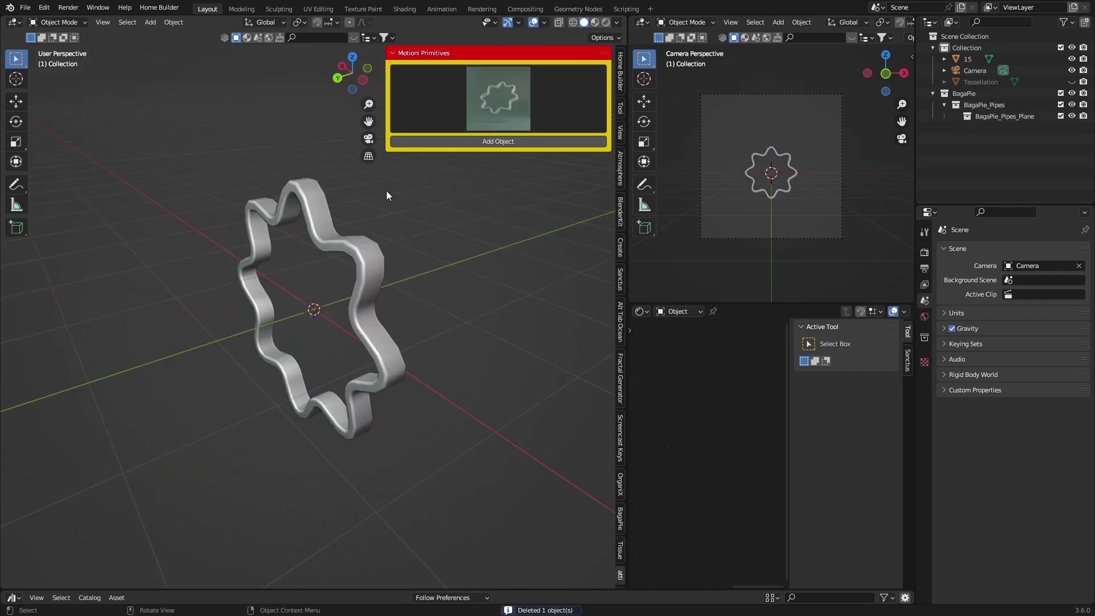
# Replace the wavy ring with the rounded cube primitive 19, and delete the cube to clear the scene.
pyautogui.click(438, 93)
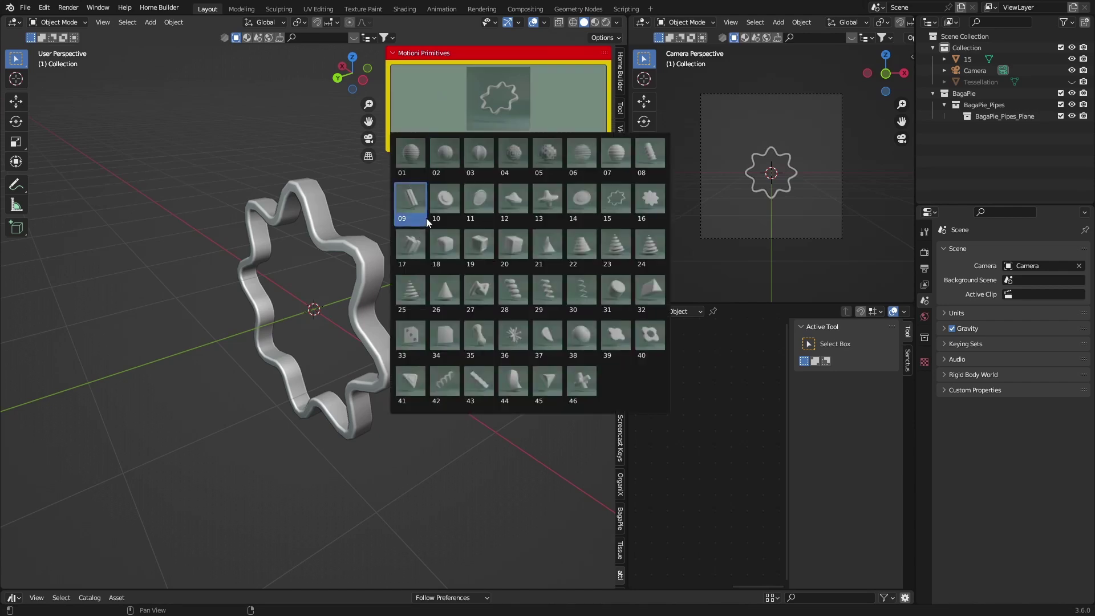
pyautogui.click(479, 244)
pyautogui.click(479, 142)
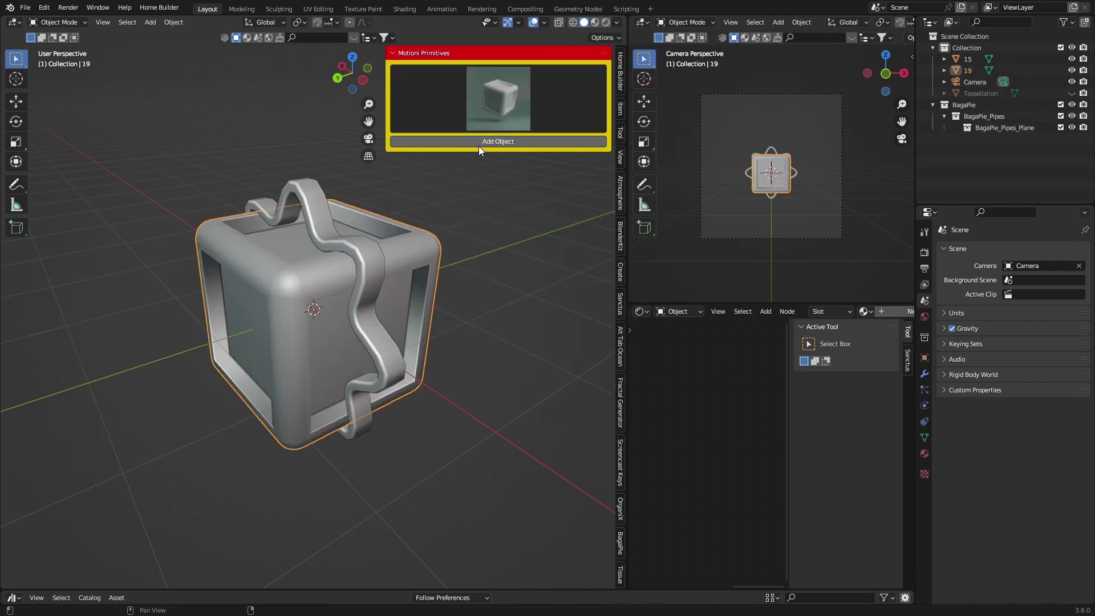
pyautogui.press('Delete')
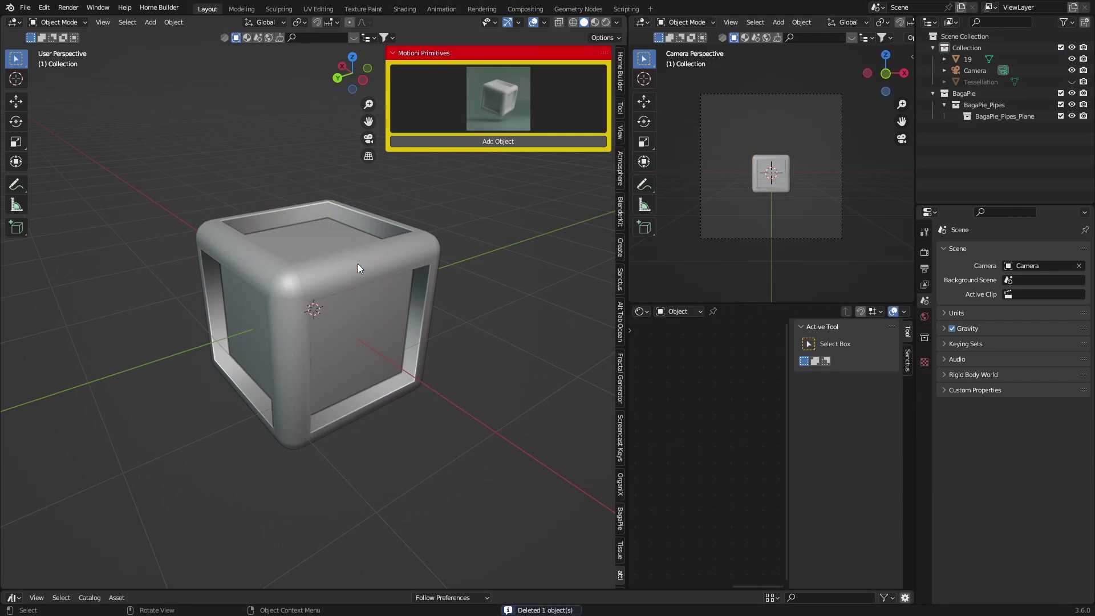
pyautogui.click(358, 263)
pyautogui.press('Delete')
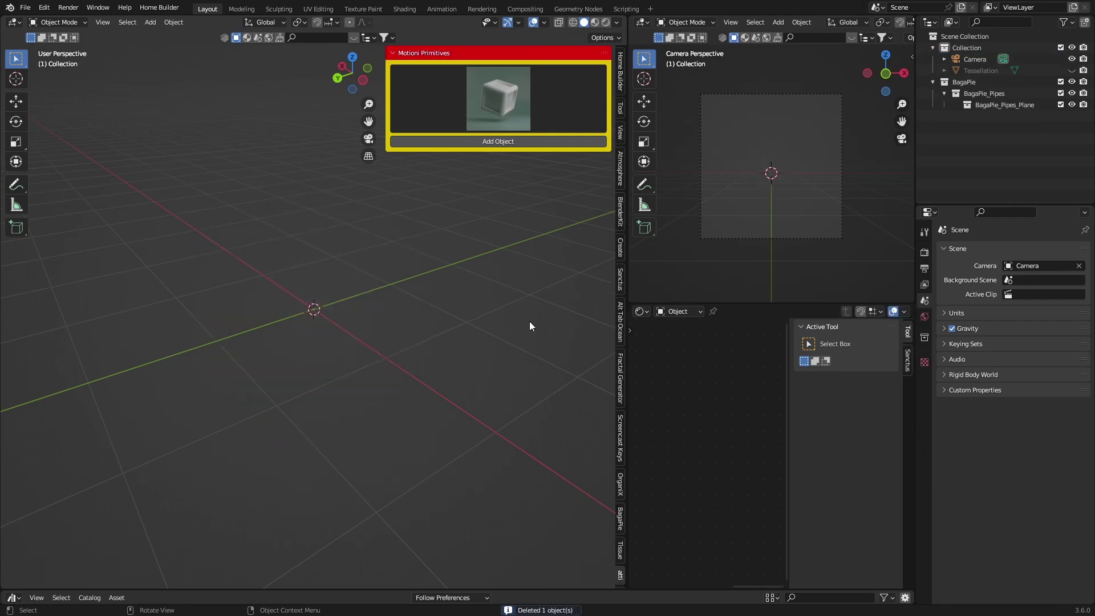
# Send the request "create a cube" to the GPT-4 Blender Assistant.
pyautogui.scroll(-5, 621, 502)
pyautogui.click(621, 502)
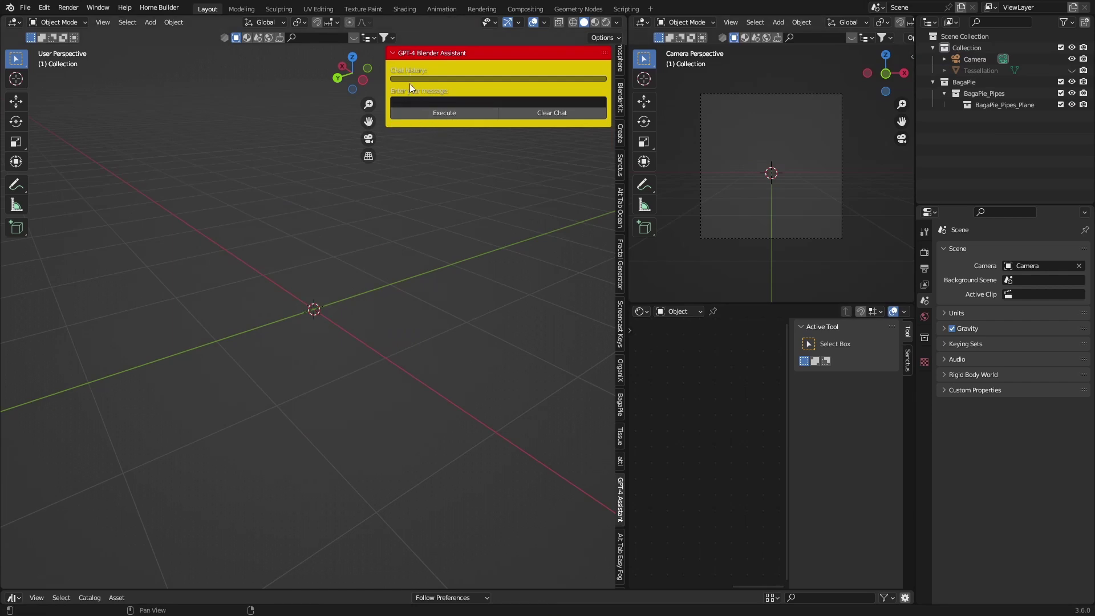
pyautogui.click(405, 104)
pyautogui.write('create a cube')
pyautogui.click(433, 112)
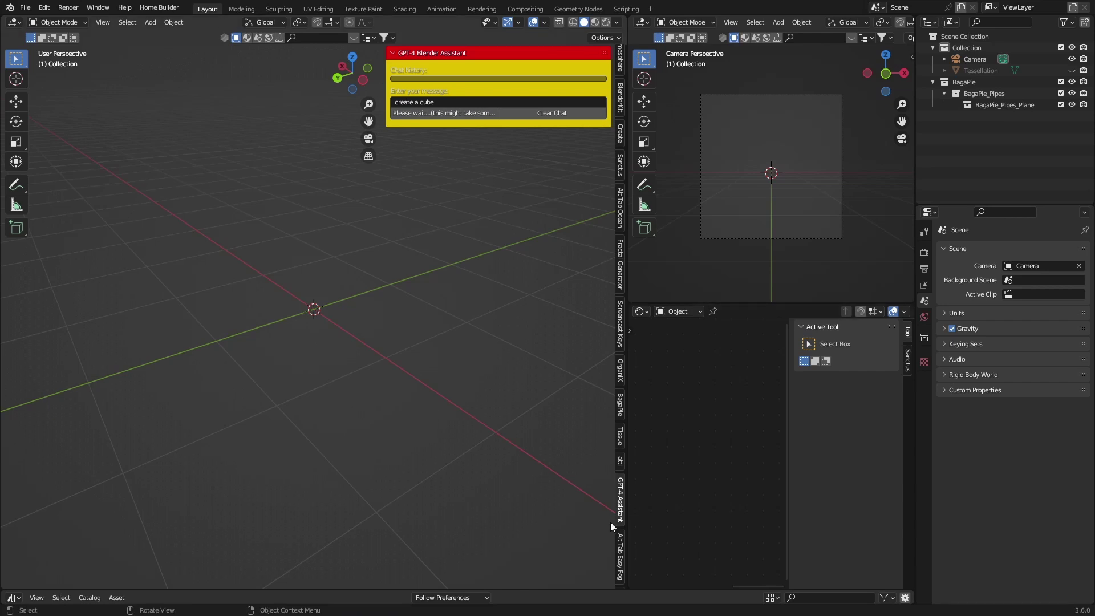
# Review the Alt Tab Easy Fog demo options and the KitBash3D add-on's Cargo control.
pyautogui.click(620, 556)
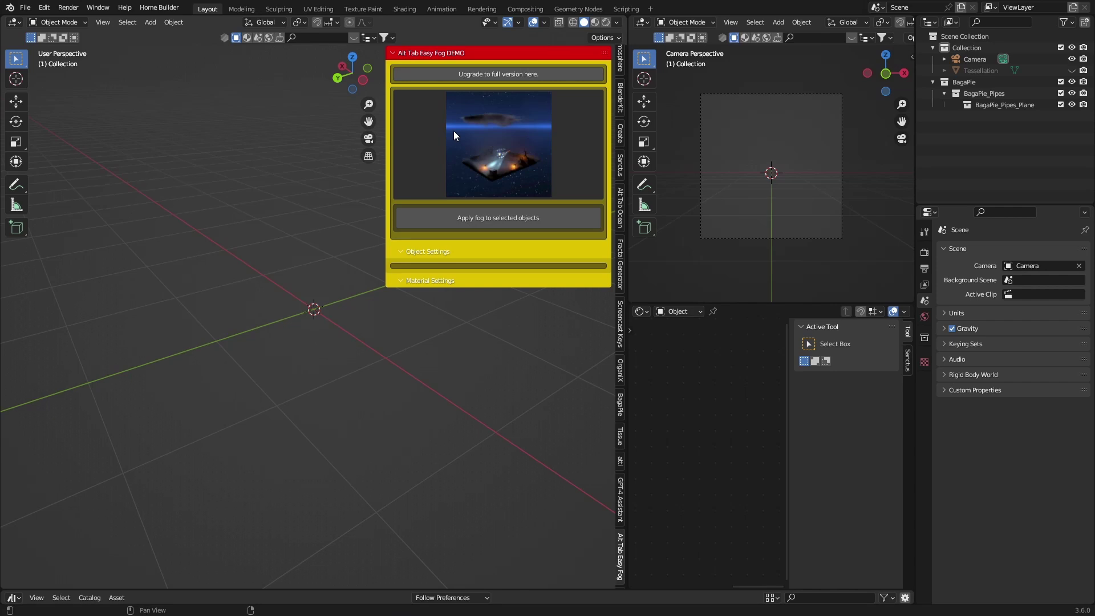
pyautogui.click(482, 131)
pyautogui.scroll(-3, 621, 538)
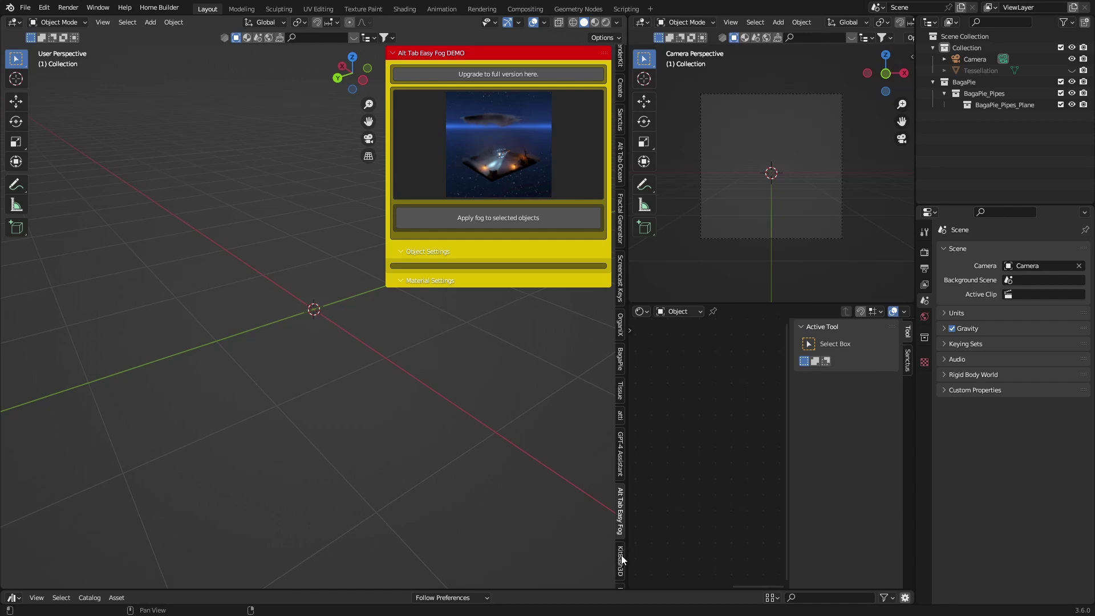
pyautogui.click(621, 555)
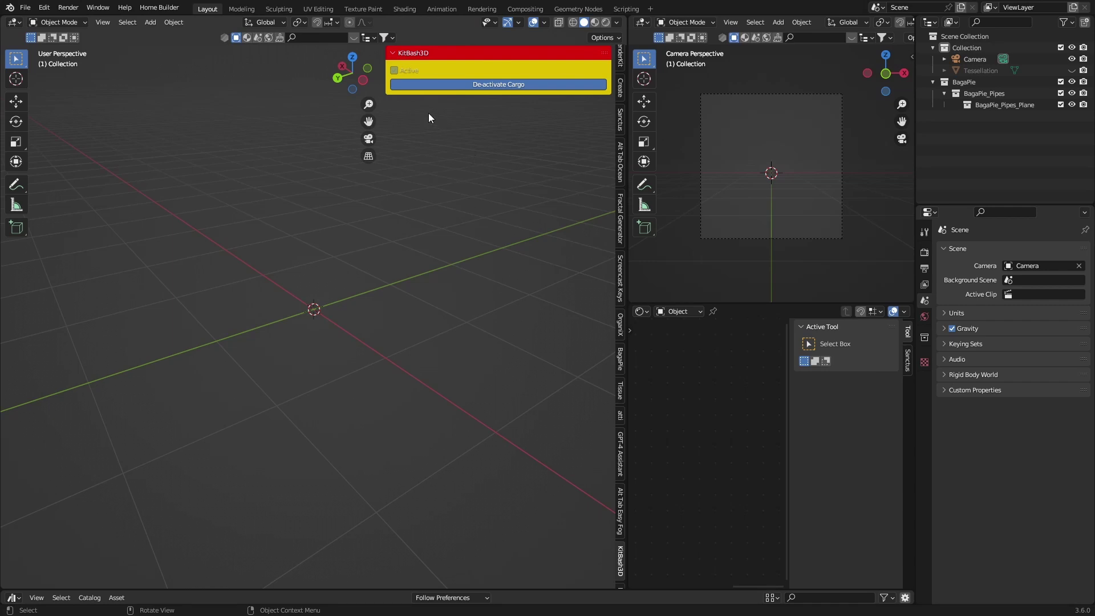
# Add a cube and apply the Cracks And Damage Maker preset to it.
pyautogui.scroll(-3, 621, 556)
pyautogui.click(620, 548)
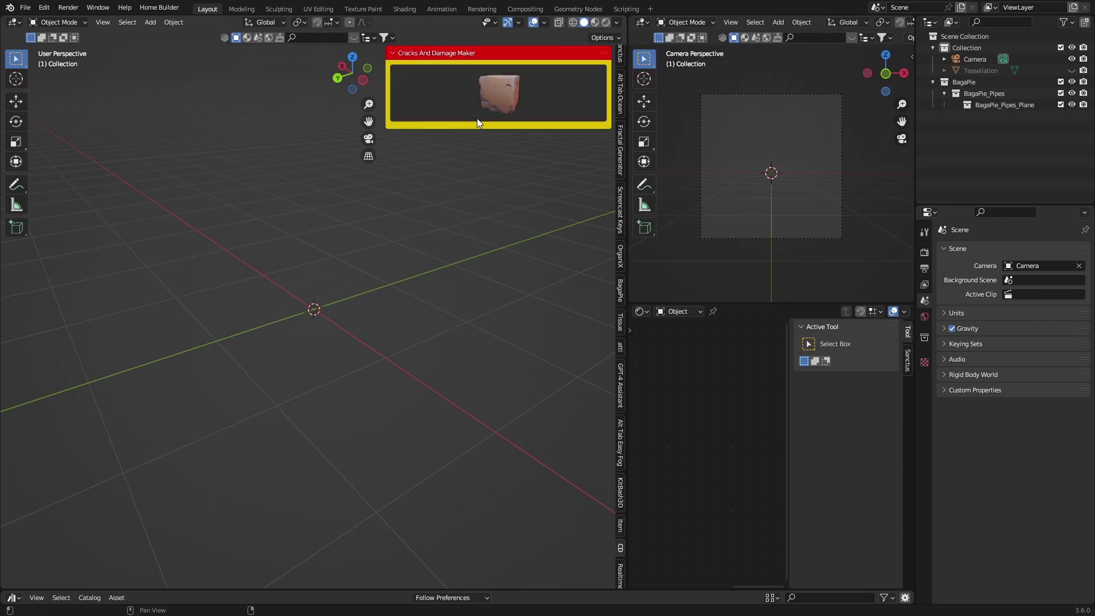
pyautogui.click(492, 90)
pyautogui.click(400, 165)
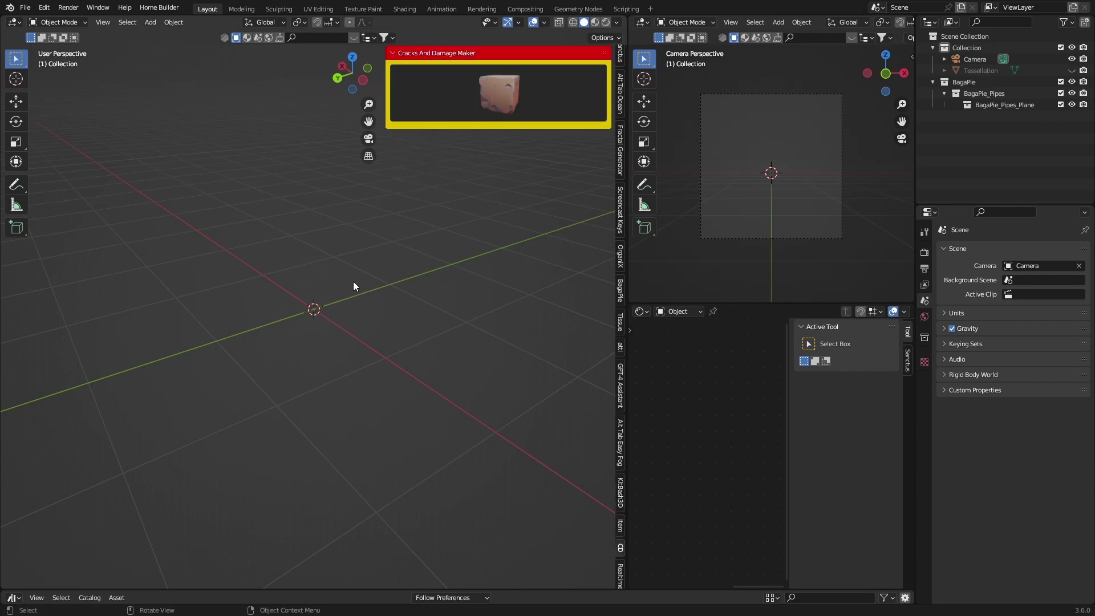
pyautogui.hotkey('shift', 'a')
pyautogui.moveTo(333, 284)
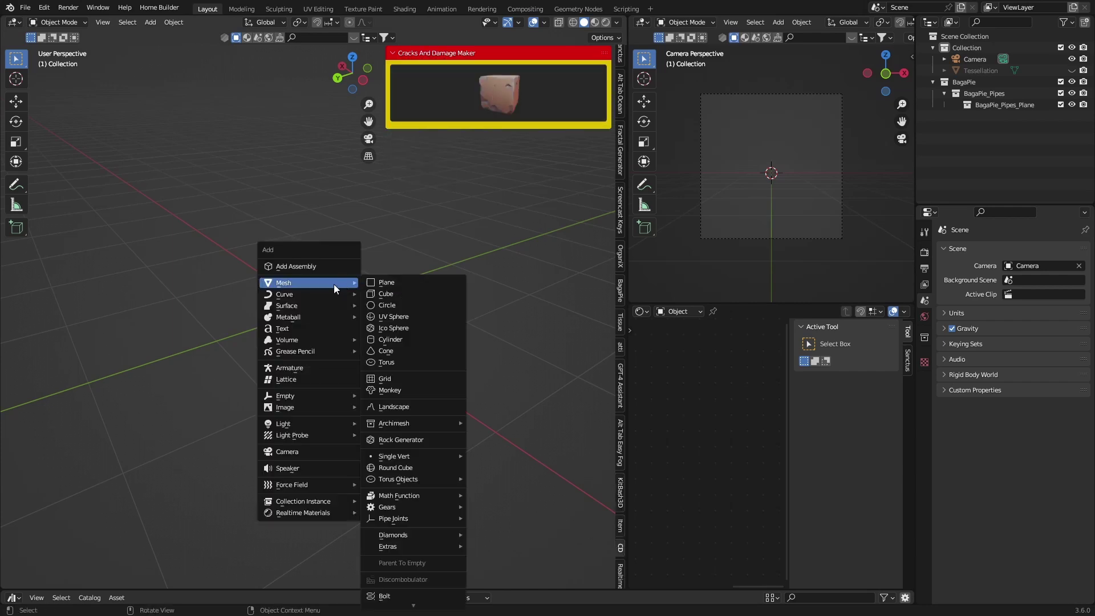
pyautogui.click(380, 294)
pyautogui.click(474, 80)
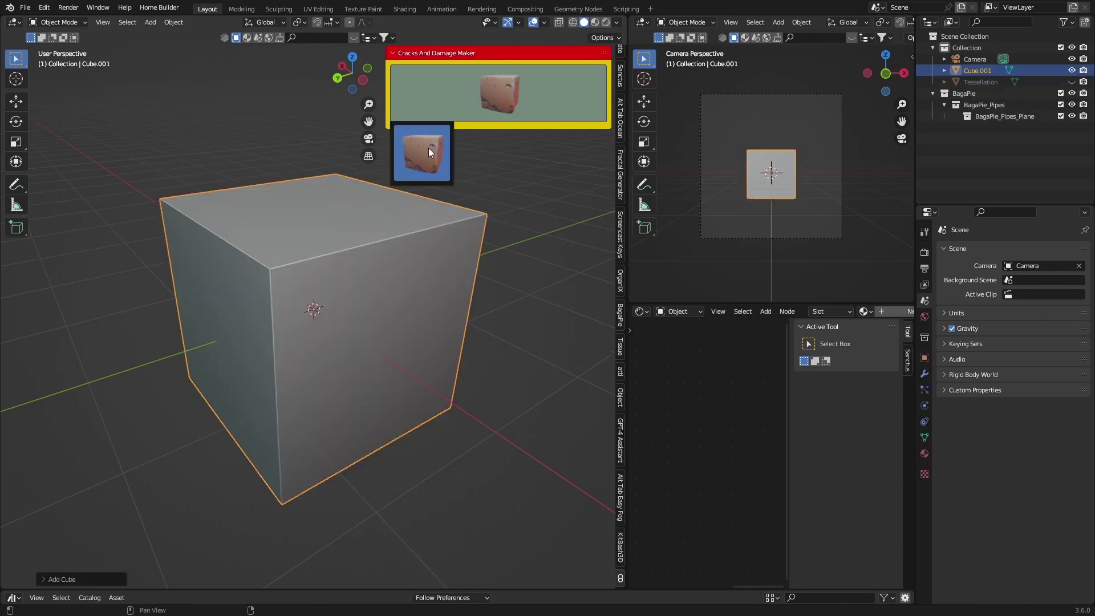
pyautogui.click(429, 148)
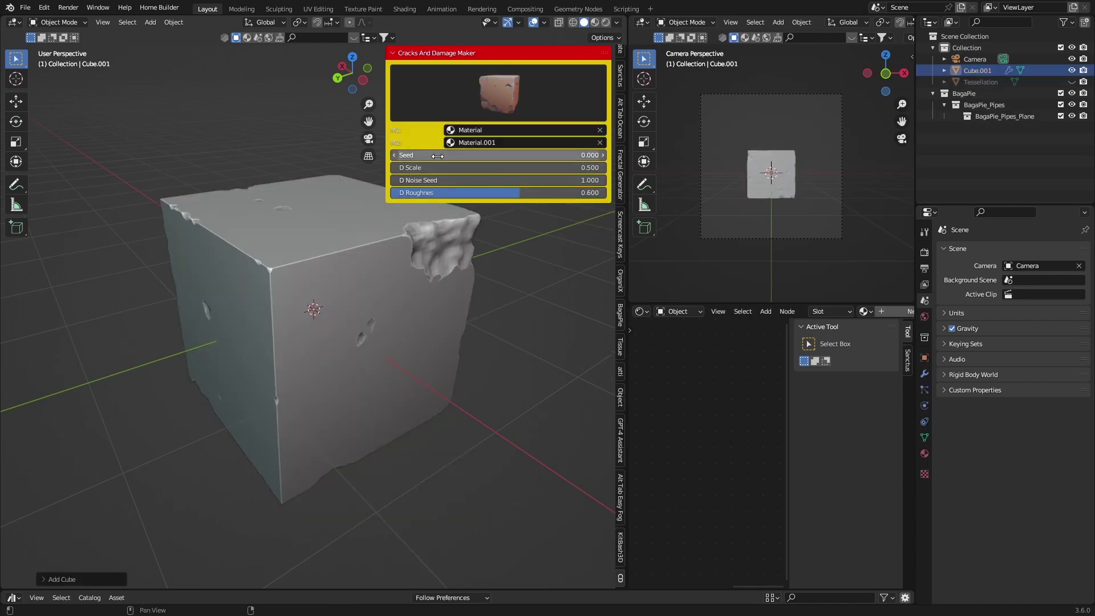
# Set the damage Seed to 3.100 on the cracked cube, and delete the cube.
pyautogui.moveTo(496, 156); pyautogui.dragTo(530, 156)
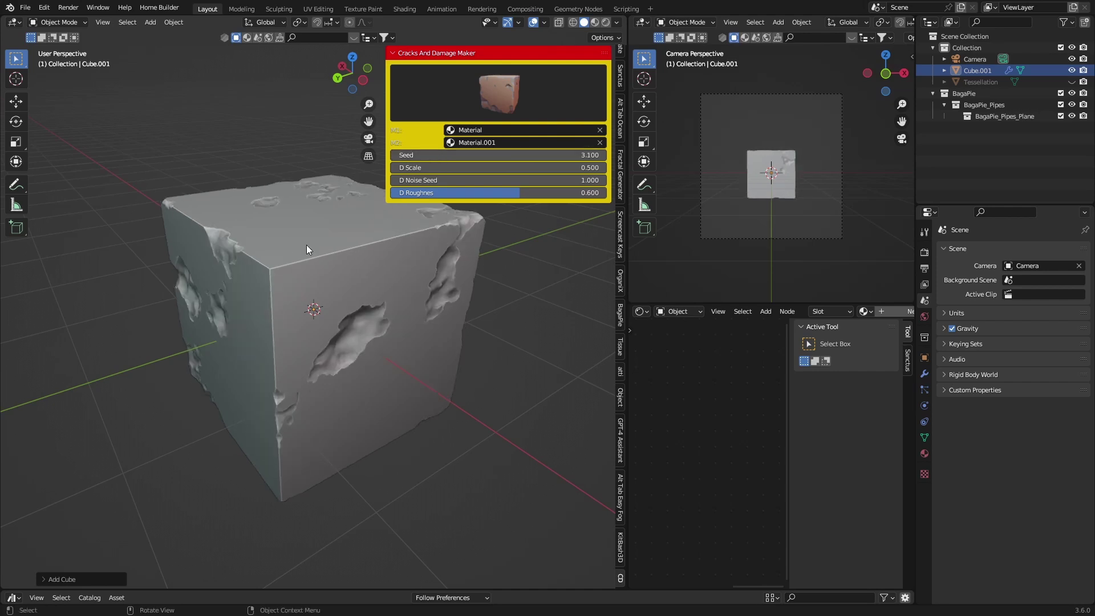
pyautogui.click(368, 276)
pyautogui.press('Delete')
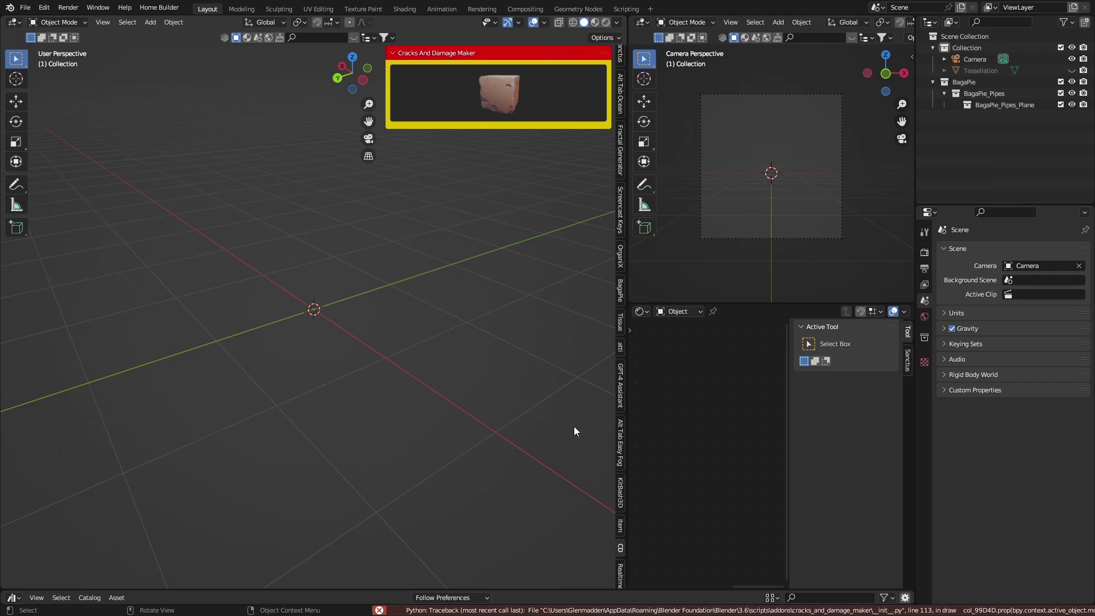
# Open the Realtime Materials add-on, add a cube, and switch the viewport to rendered shading.
pyautogui.scroll(-2, 617, 503)
pyautogui.click(619, 535)
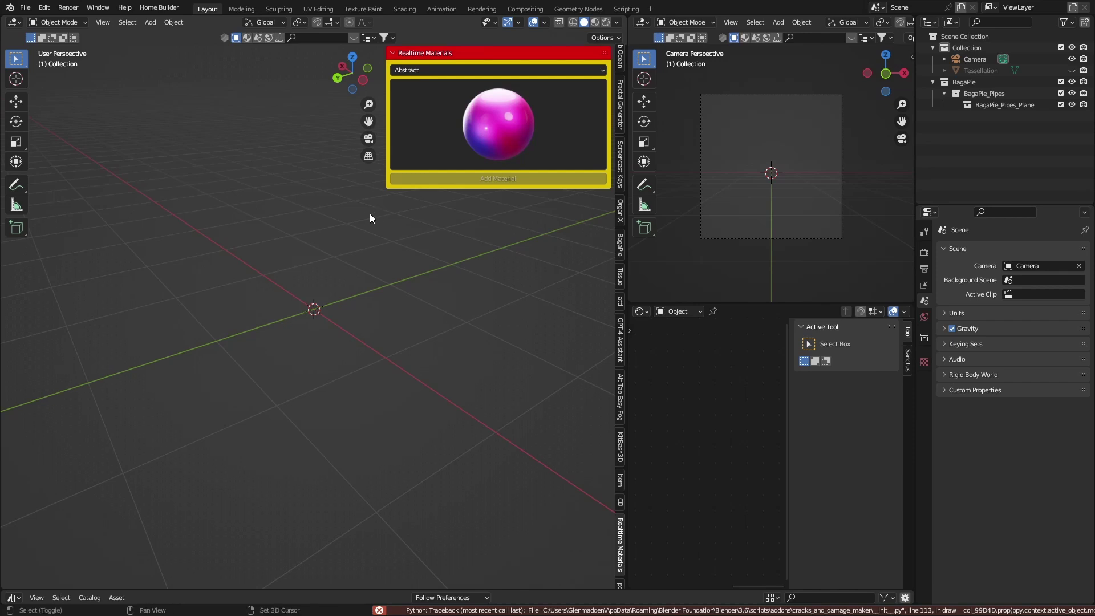
pyautogui.hotkey('shift', 'a')
pyautogui.moveTo(365, 214)
pyautogui.click(416, 226)
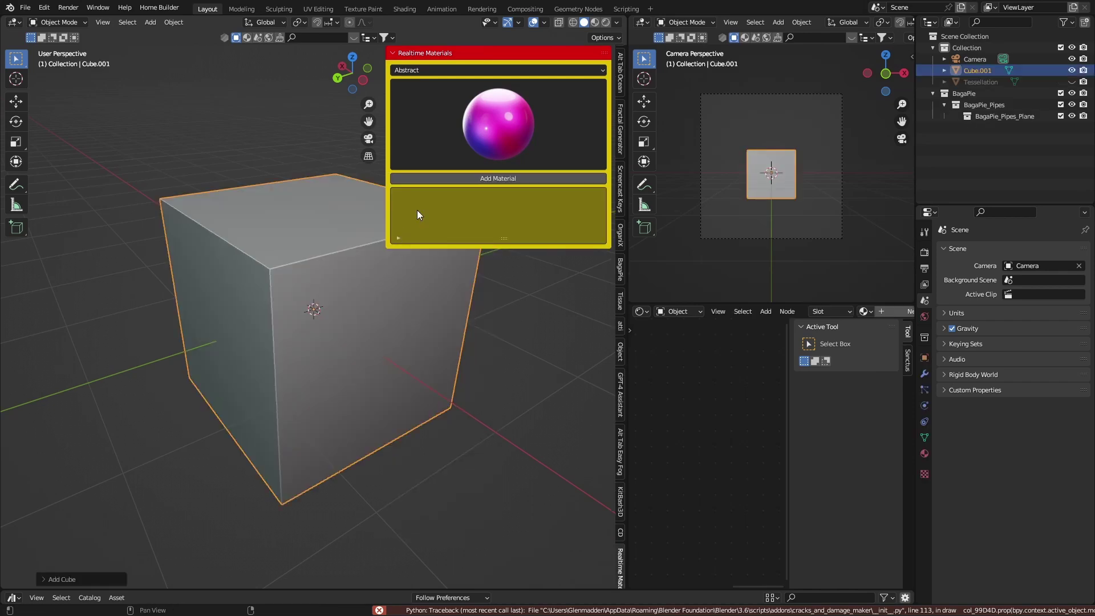
pyautogui.click(604, 23)
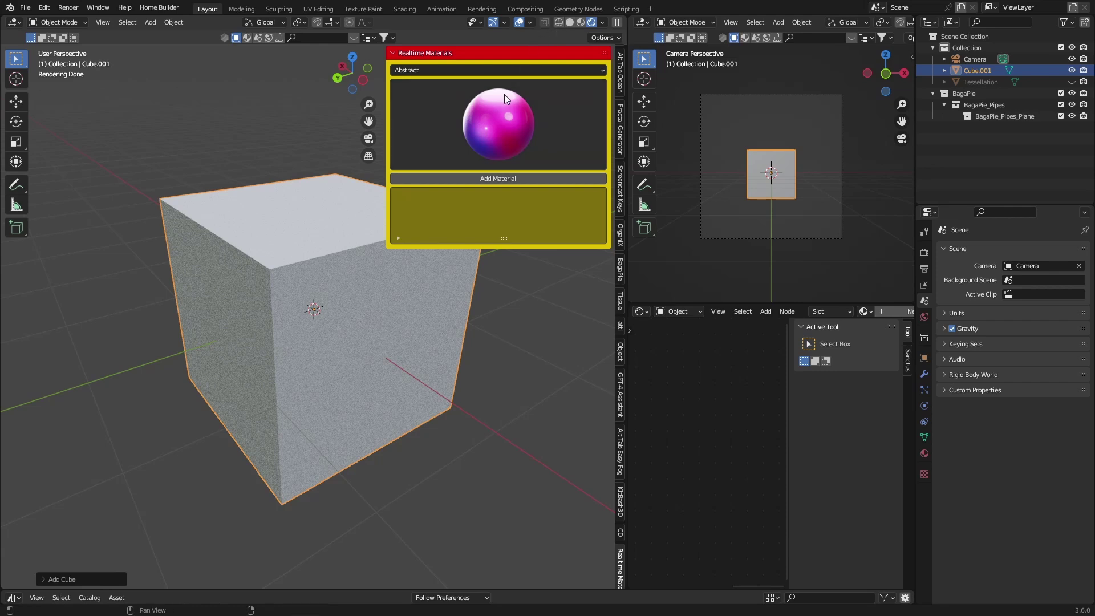
# Apply the Abstract category's Glitter material from Realtime Materials to the cube.
pyautogui.click(478, 133)
pyautogui.click(652, 258)
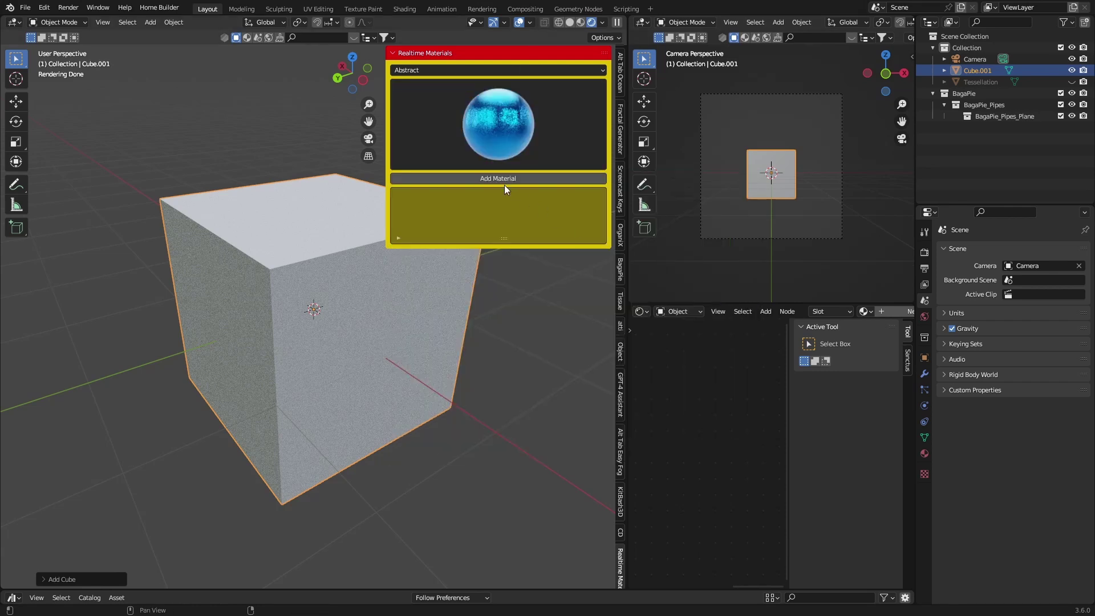
pyautogui.moveTo(159, 339); pyautogui.dragTo(278, 347, button='middle')
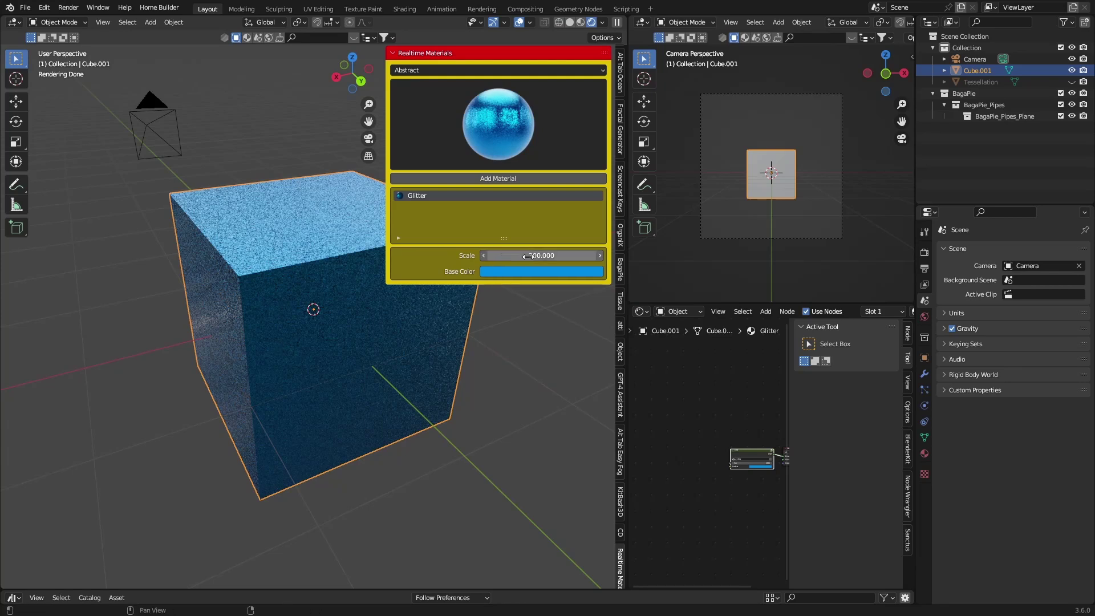
# Replace the cube's material with Wave, setting Wave Scale to 1.150 and Wave Shape to 0.730.
pyautogui.click(512, 127)
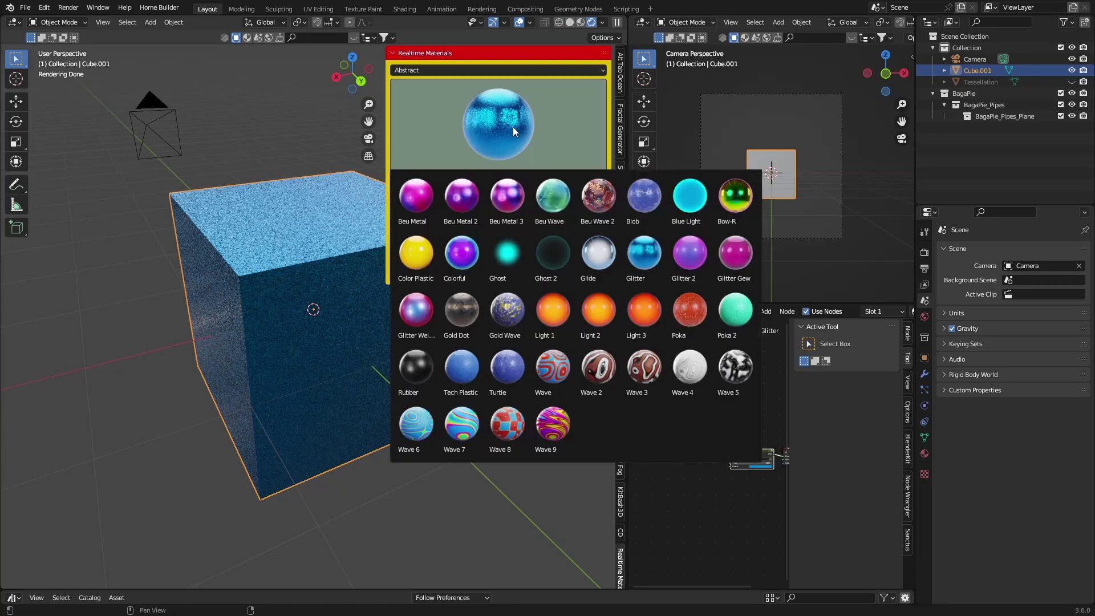
pyautogui.click(555, 369)
pyautogui.click(465, 177)
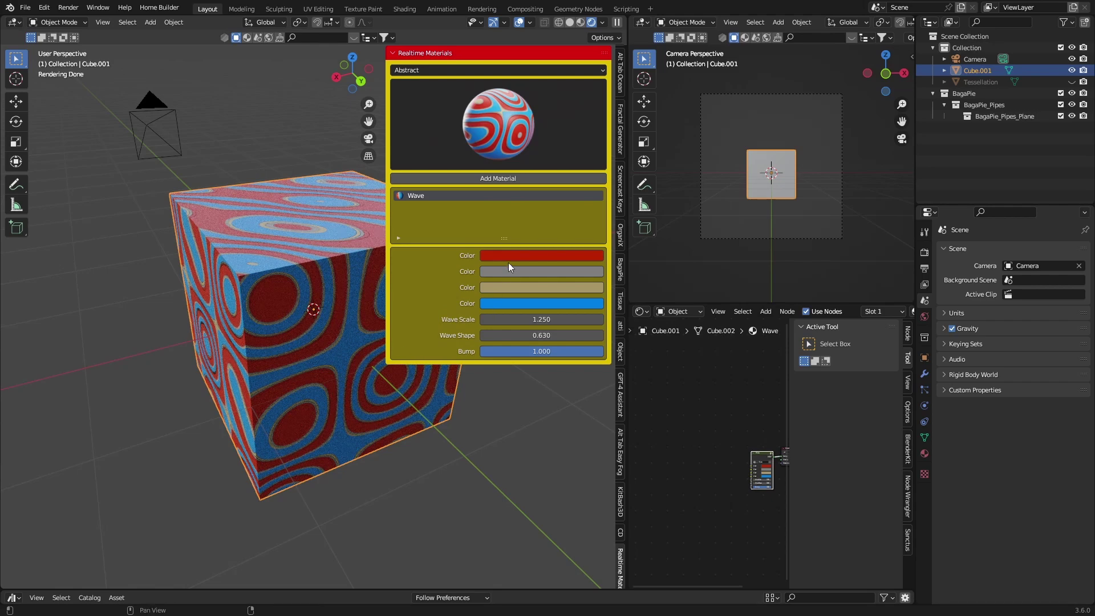
pyautogui.moveTo(514, 319)
pyautogui.mouseDown()
pyautogui.moveTo(504, 319)
pyautogui.moveTo(520, 339)
pyautogui.mouseUp()
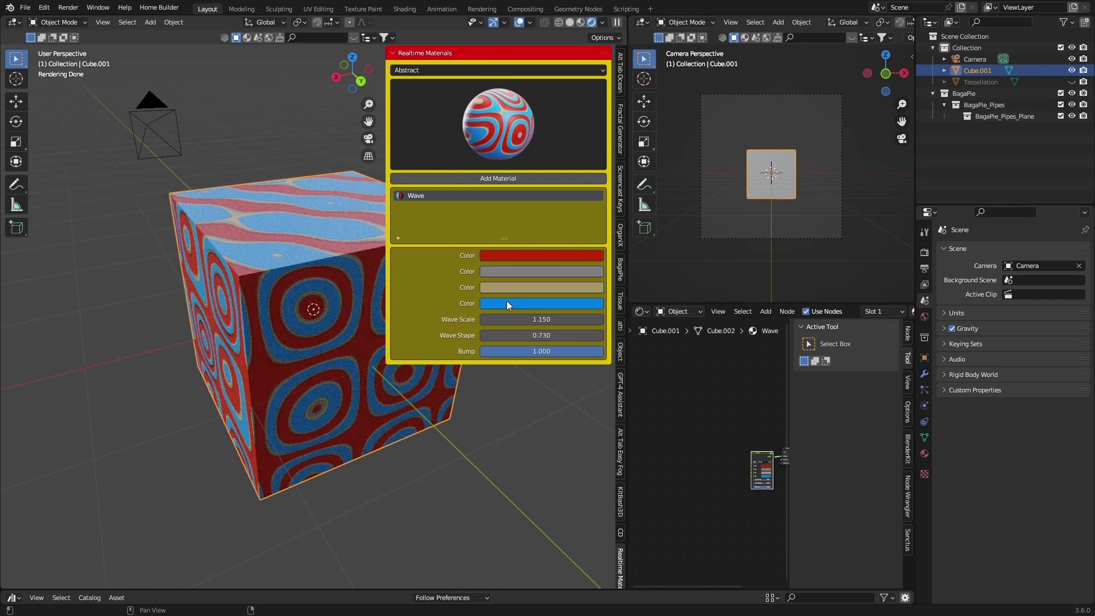
# Shift the Wave material's red color to a slightly more orange red, and delete the cube.
pyautogui.click(524, 256)
pyautogui.moveTo(523, 173)
pyautogui.mouseDown()
pyautogui.moveTo(490, 115)
pyautogui.moveTo(497, 161)
pyautogui.moveTo(521, 174)
pyautogui.mouseUp()
pyautogui.moveTo(191, 313); pyautogui.dragTo(222, 295, button='middle')
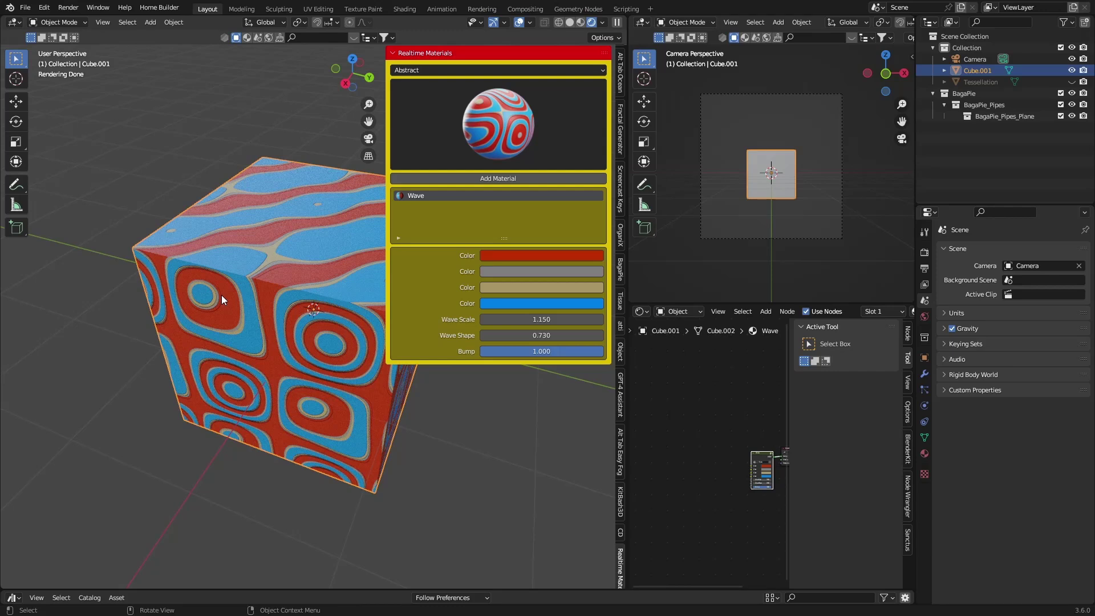
pyautogui.press('Delete')
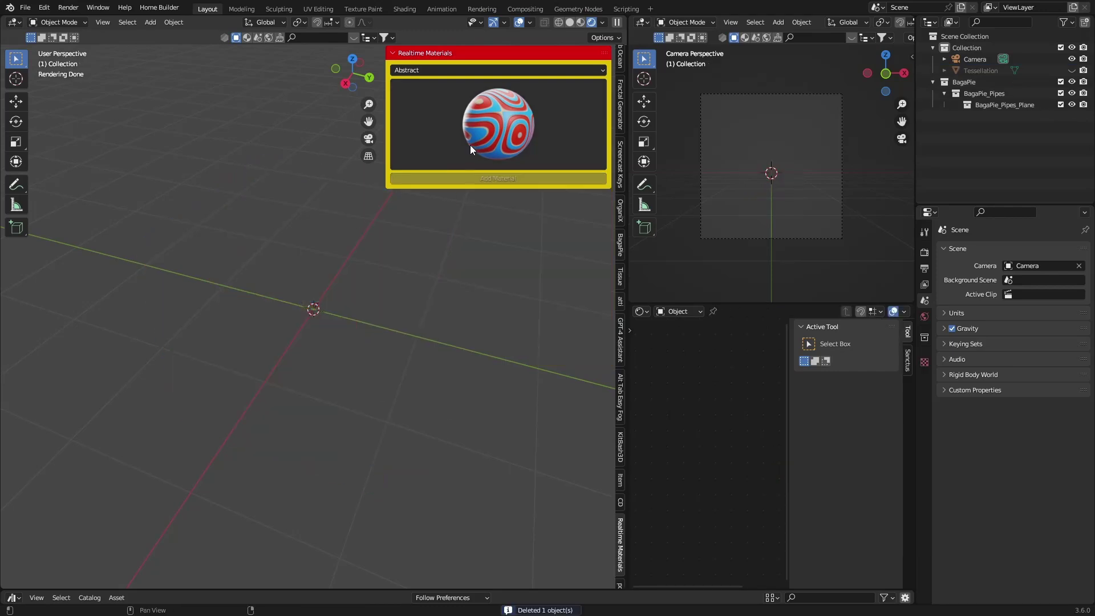
# Open the polygoniq botaniq tools, add a plane, and scale it up into a large ground surface.
pyautogui.scroll(-2, 618, 566)
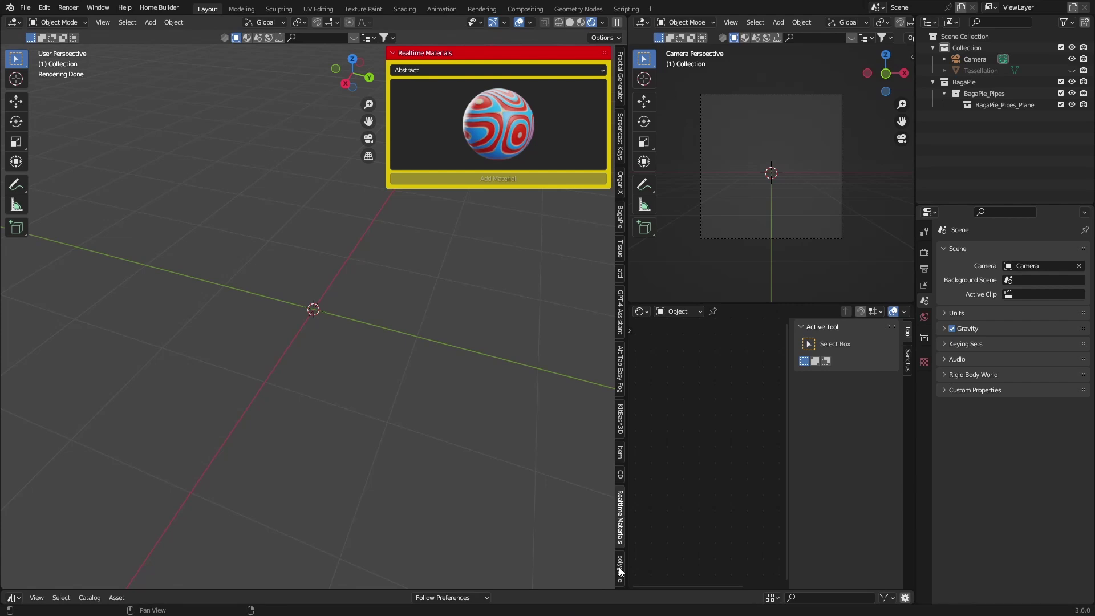
pyautogui.click(620, 569)
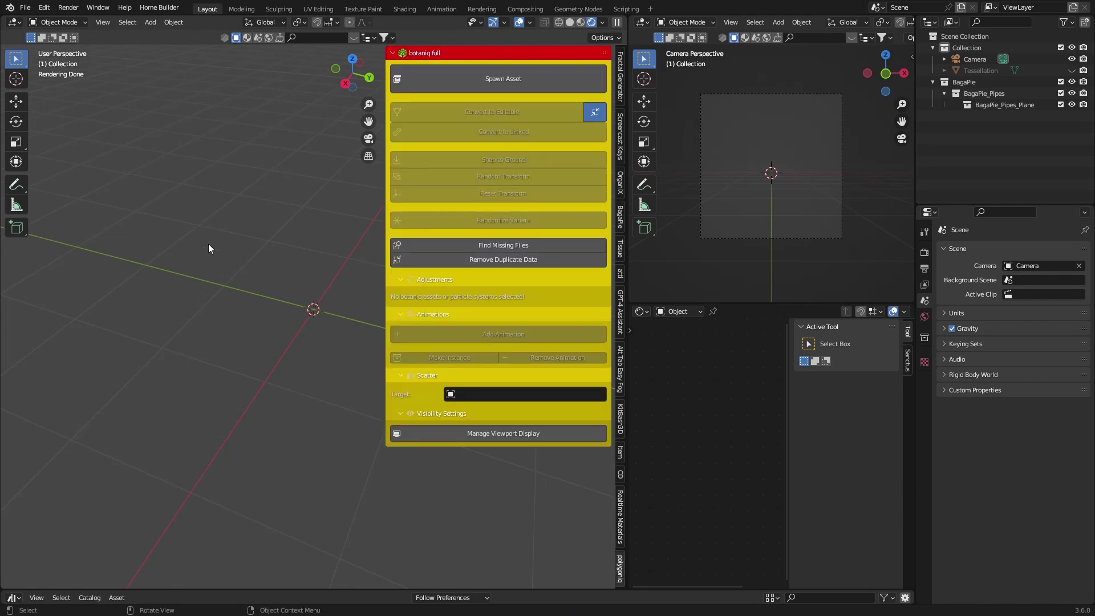
pyautogui.hotkey('shift', 'a')
pyautogui.click(261, 245)
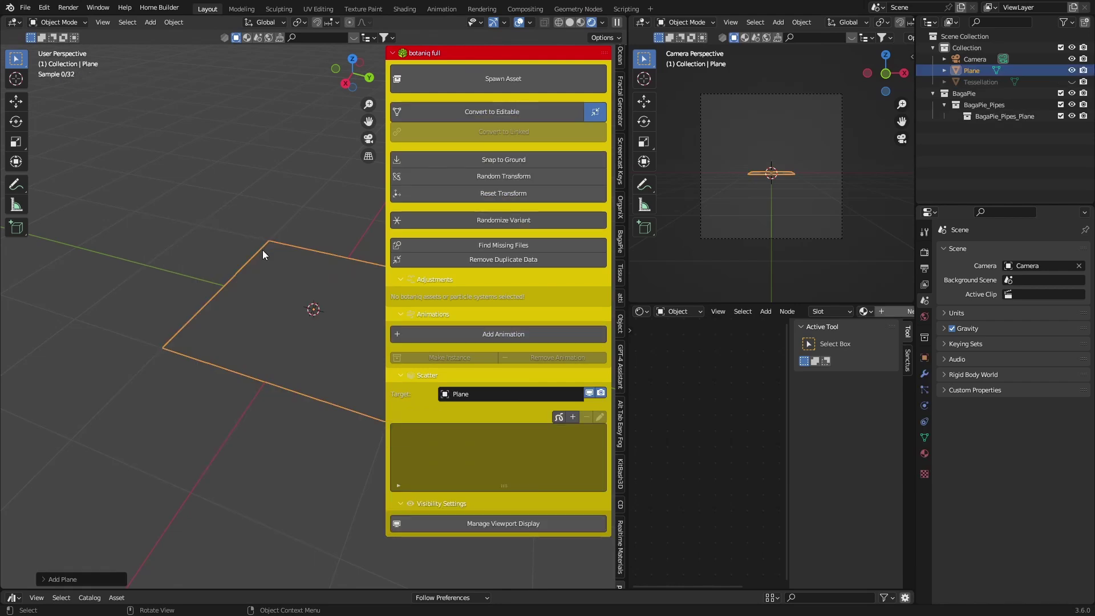
pyautogui.moveTo(311, 412); pyautogui.dragTo(333, 385, button='middle')
pyautogui.press('s')
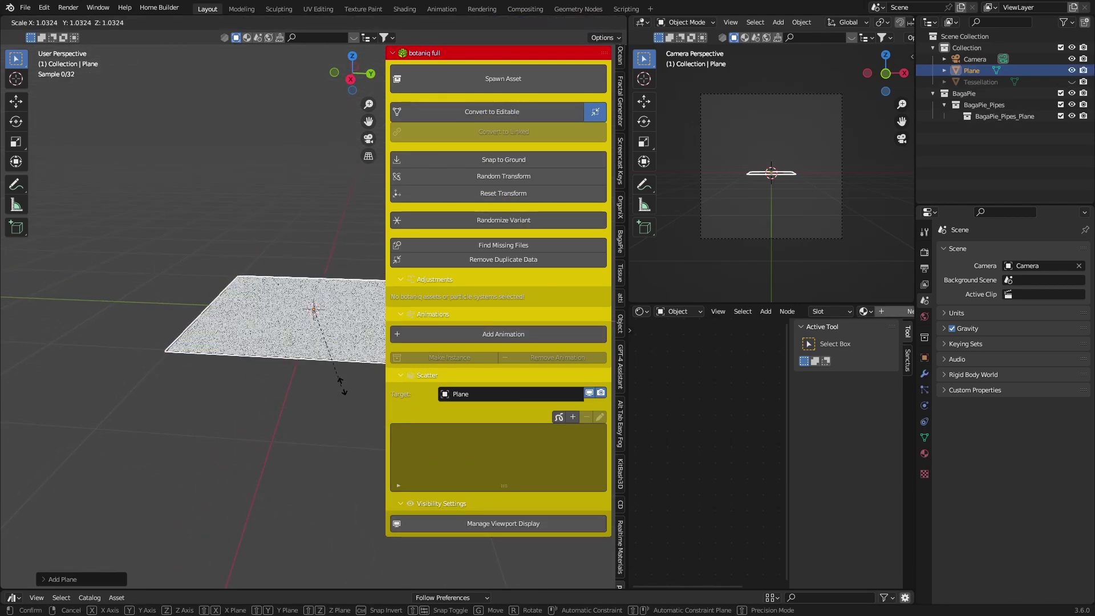
pyautogui.click(488, 415)
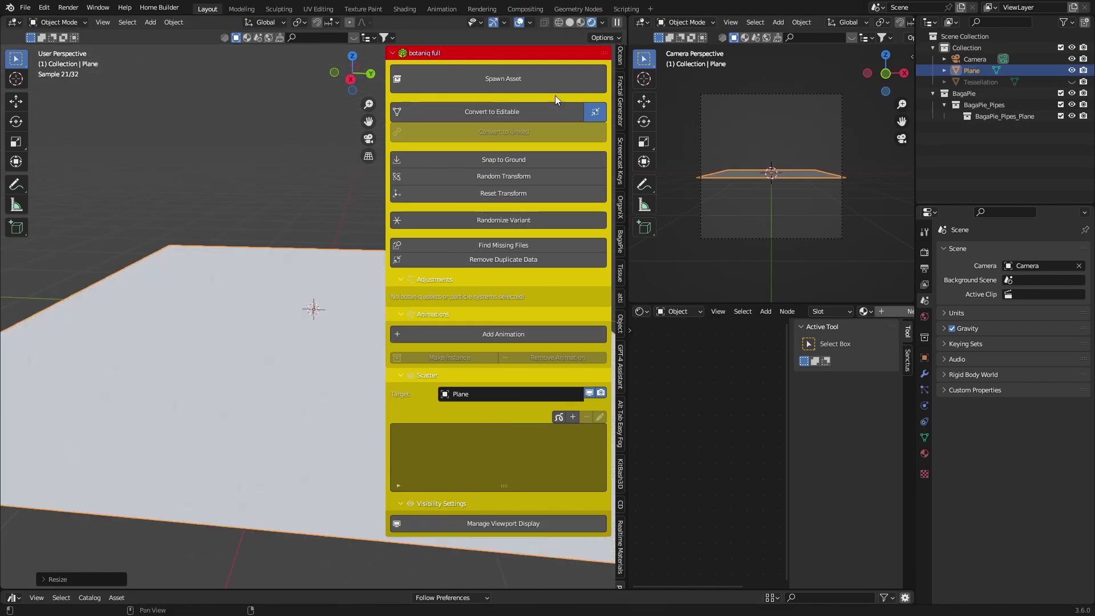
# Scatter botaniq's pps_Grass_With-flowers_D_spring-summer asset from the grass category over the plane with its base material included.
pyautogui.click(573, 418)
pyautogui.click(559, 519)
pyautogui.click(959, 354)
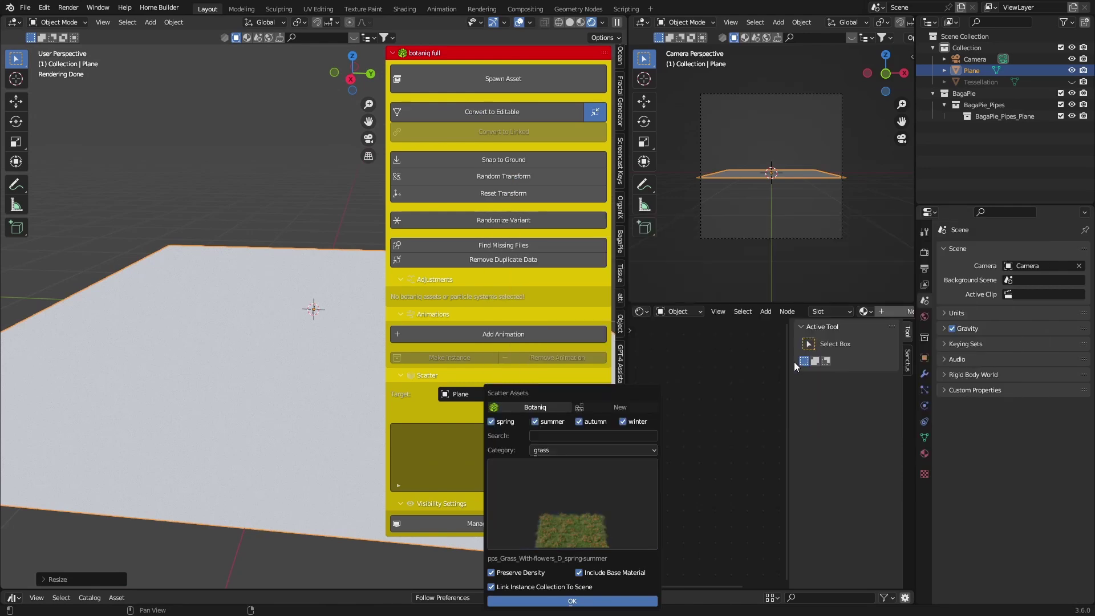
pyautogui.click(572, 600)
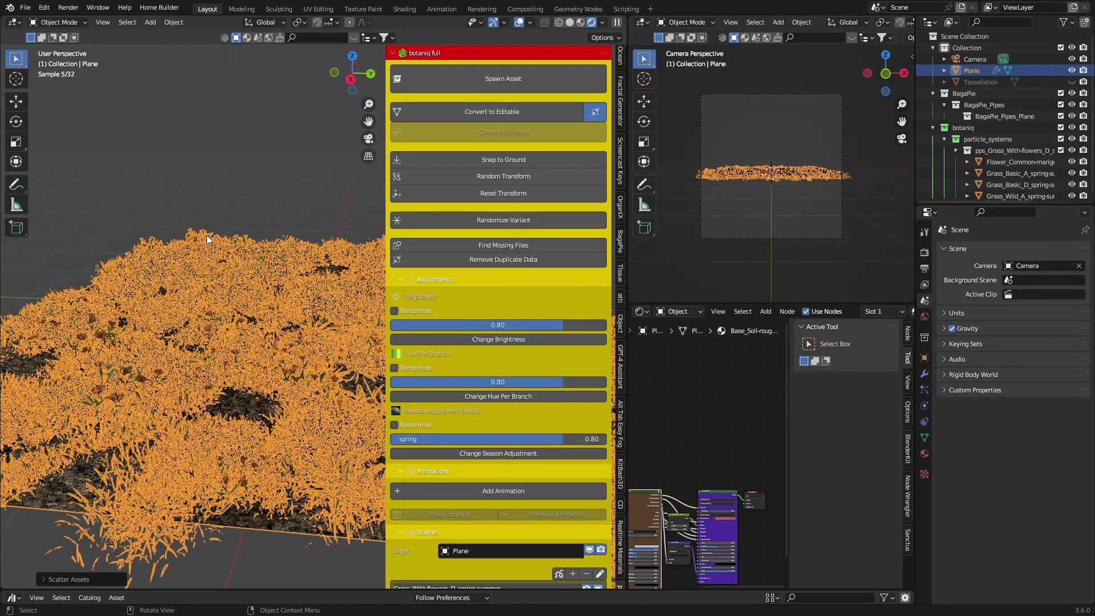
pyautogui.moveTo(115, 343); pyautogui.dragTo(132, 395, button='middle')
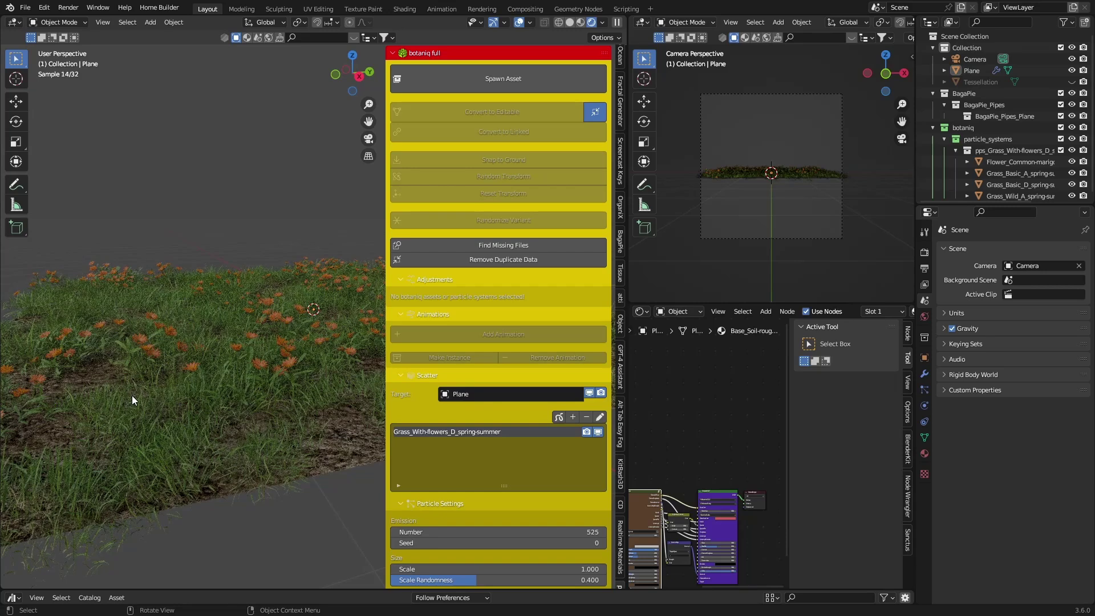
# Set the grass scatter's particle Number to 664, Seed to 56 and rotation Randomize to 0.305.
pyautogui.scroll(-4, 437, 453)
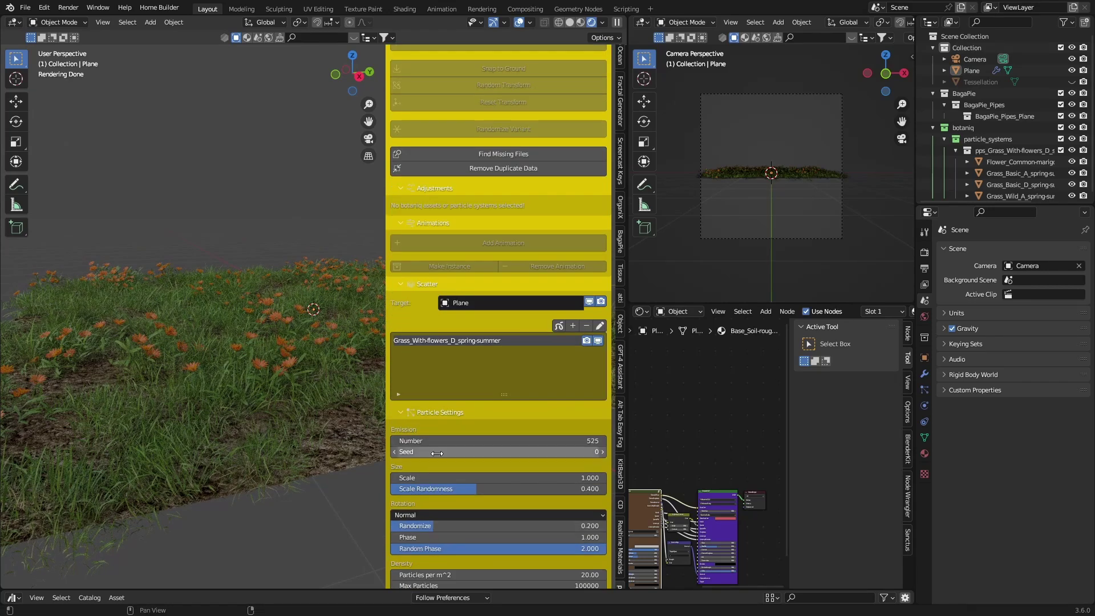
pyautogui.moveTo(437, 441); pyautogui.dragTo(465, 451)
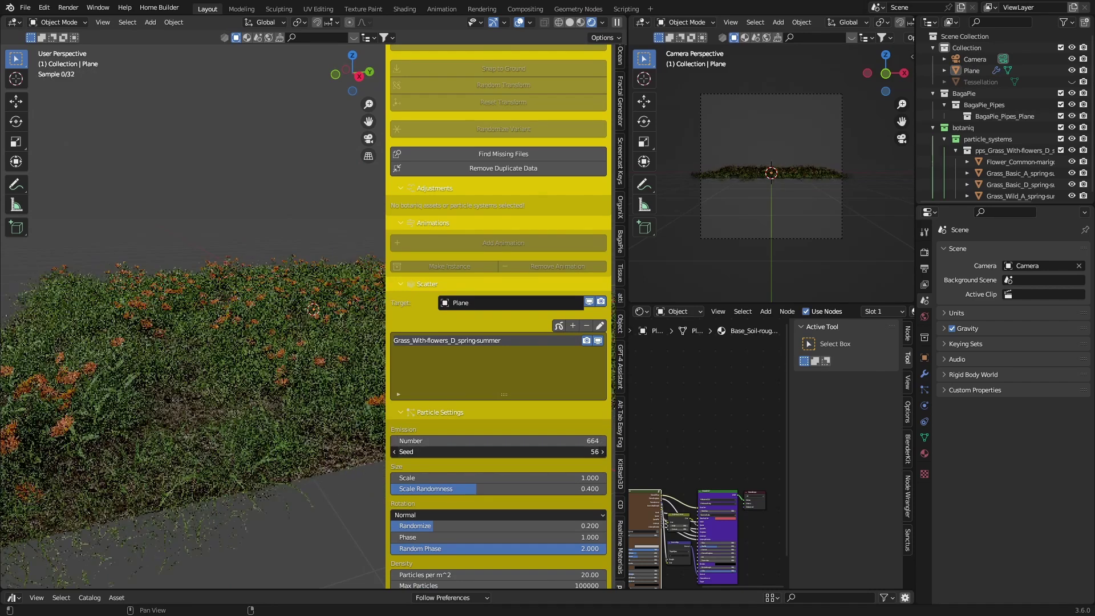
pyautogui.moveTo(430, 525); pyautogui.dragTo(462, 524)
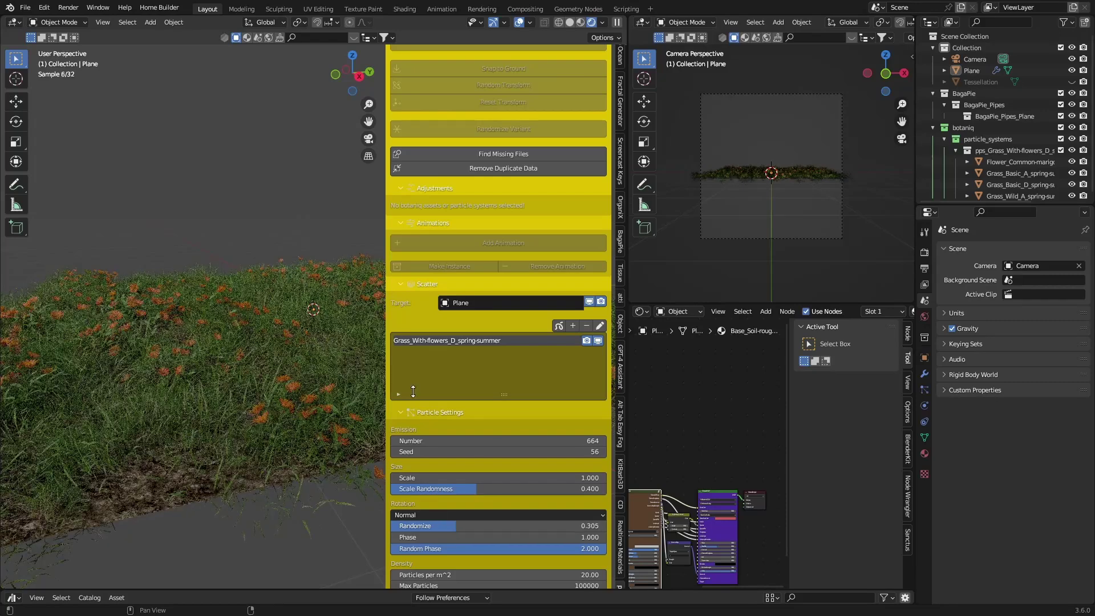
# Browse botaniq's spawnable assets in the coniferous, deciduous, flowers, pots and sapling categories.
pyautogui.scroll(4, 457, 334)
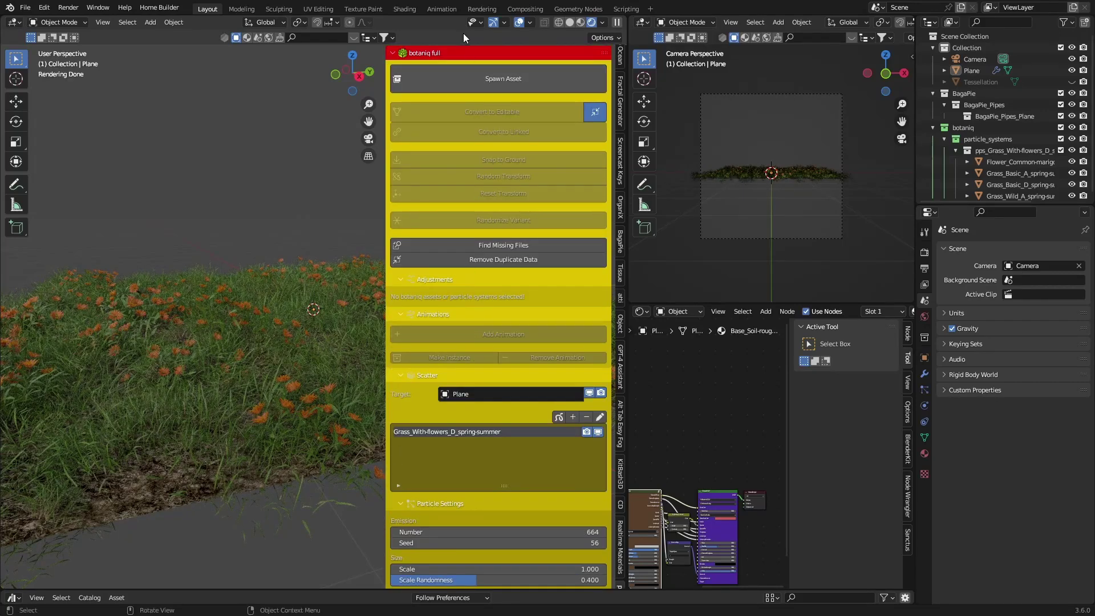
pyautogui.click(245, 334)
pyautogui.press('KP_Decimal')
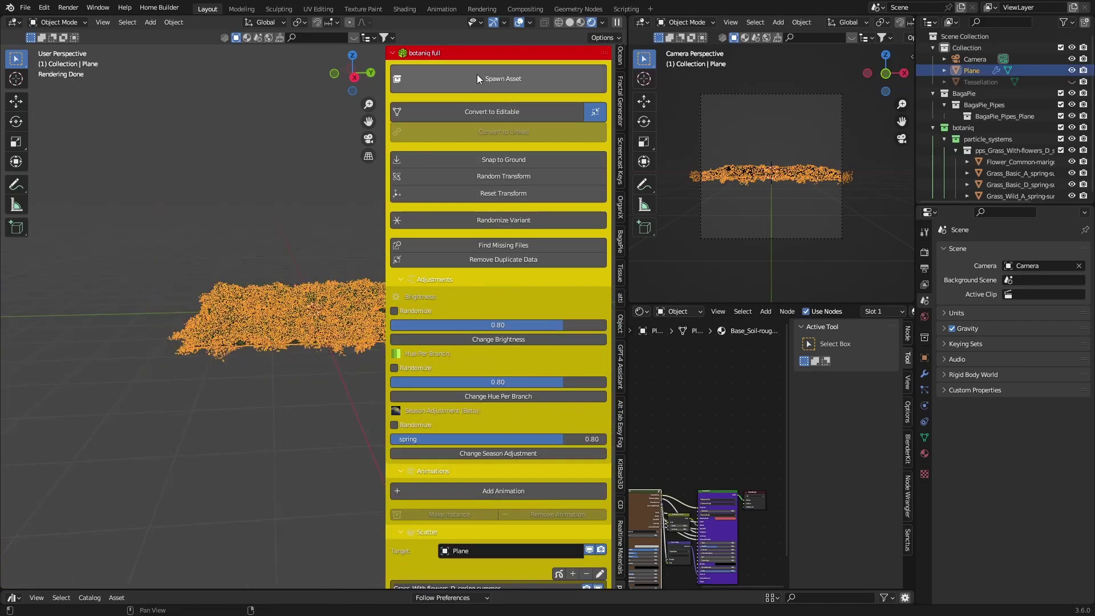
pyautogui.click(477, 78)
pyautogui.click(456, 123)
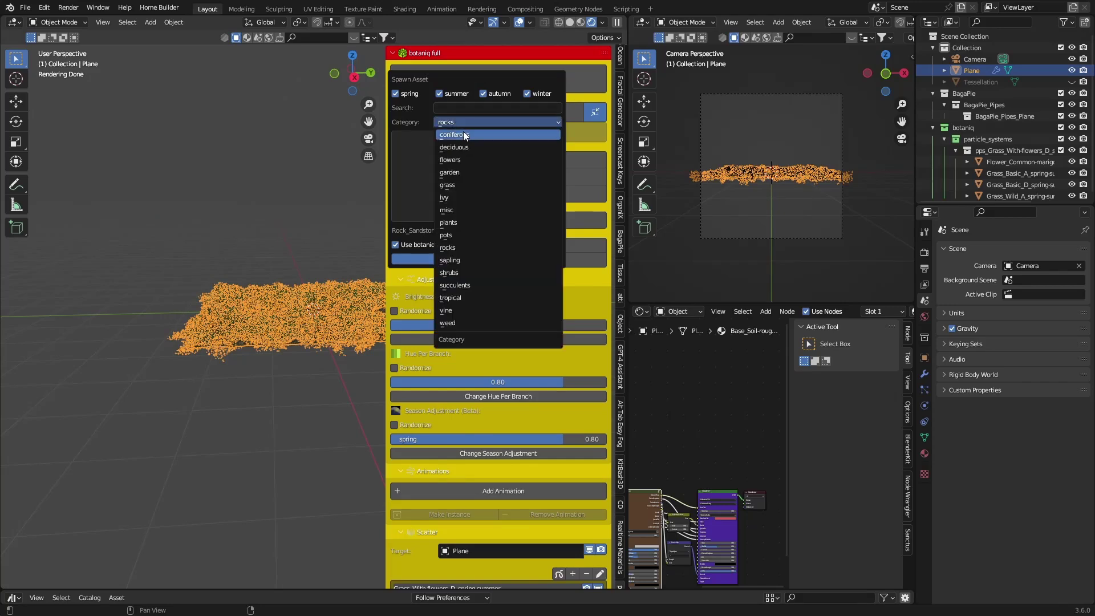
pyautogui.click(464, 135)
pyautogui.click(468, 125)
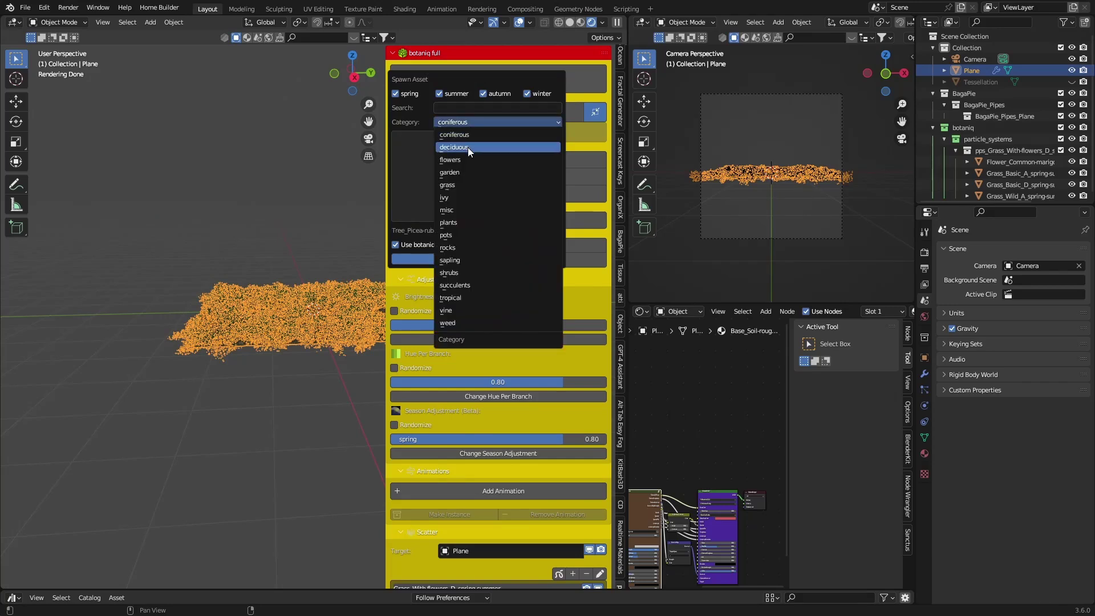
pyautogui.click(467, 147)
pyautogui.click(468, 125)
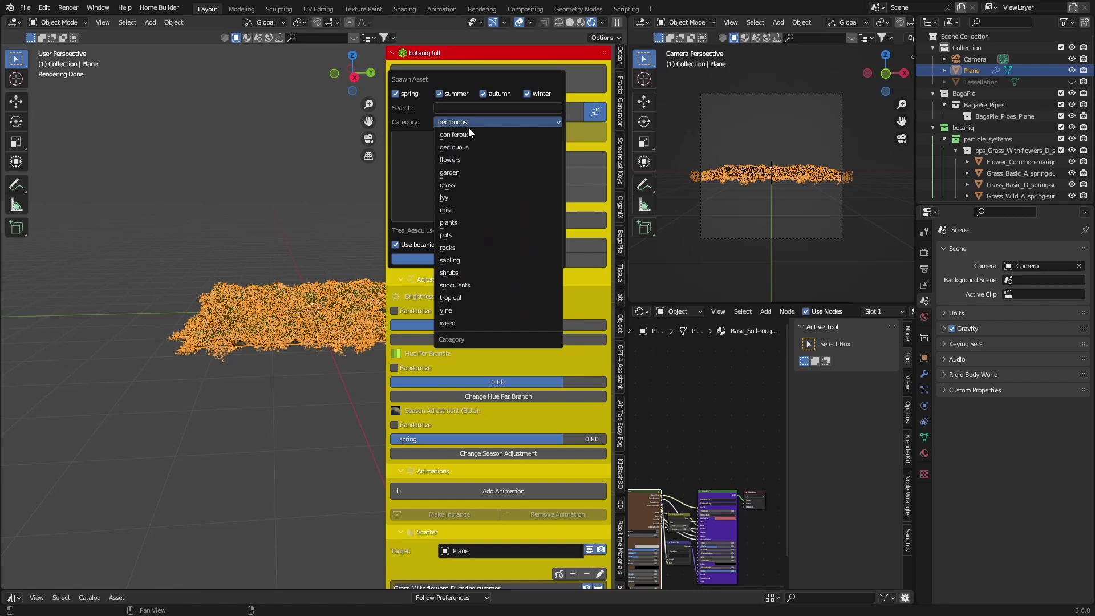
pyautogui.click(468, 163)
pyautogui.click(464, 177)
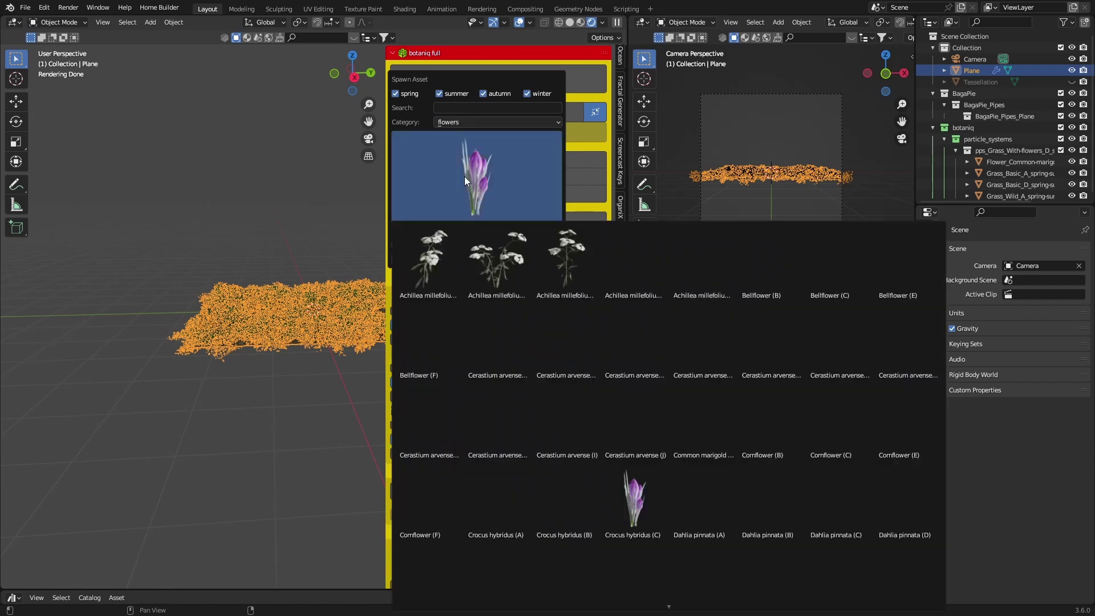
pyautogui.click(473, 122)
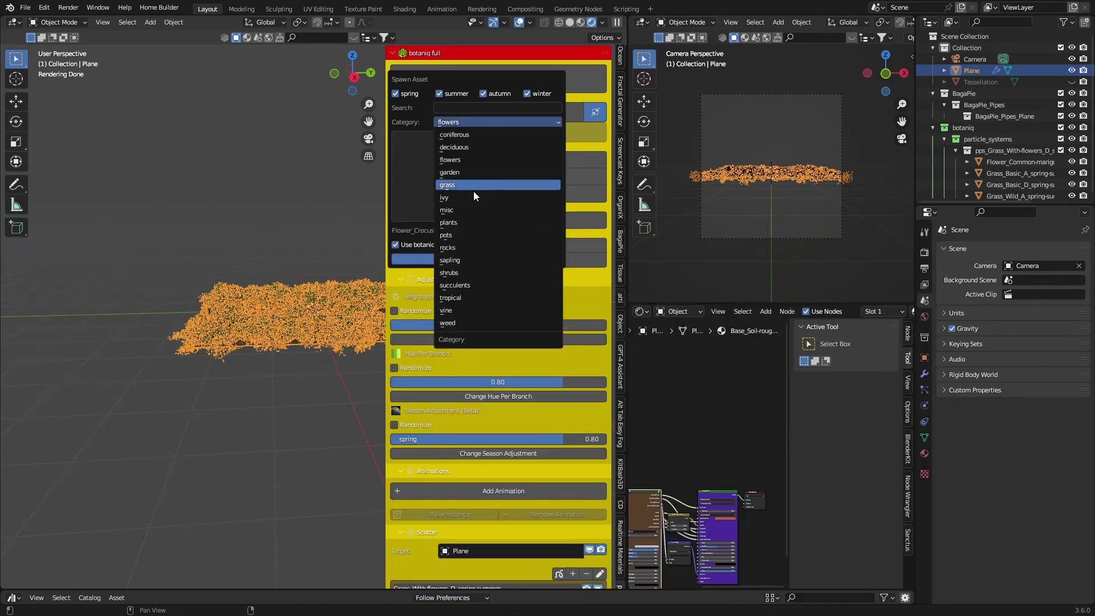
pyautogui.click(463, 245)
pyautogui.click(482, 156)
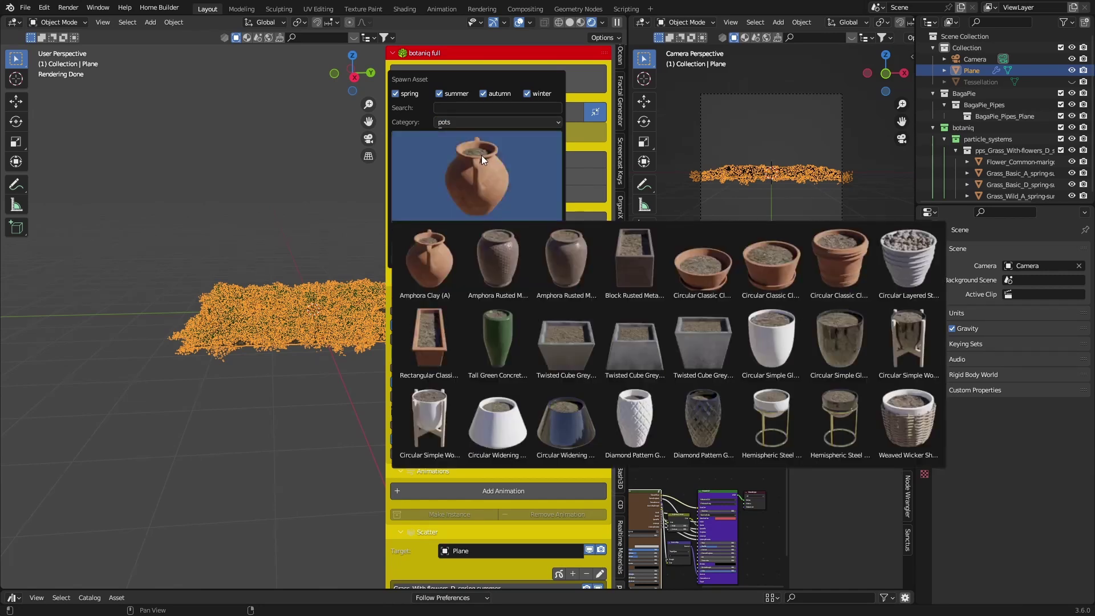
pyautogui.click(473, 124)
pyautogui.click(469, 260)
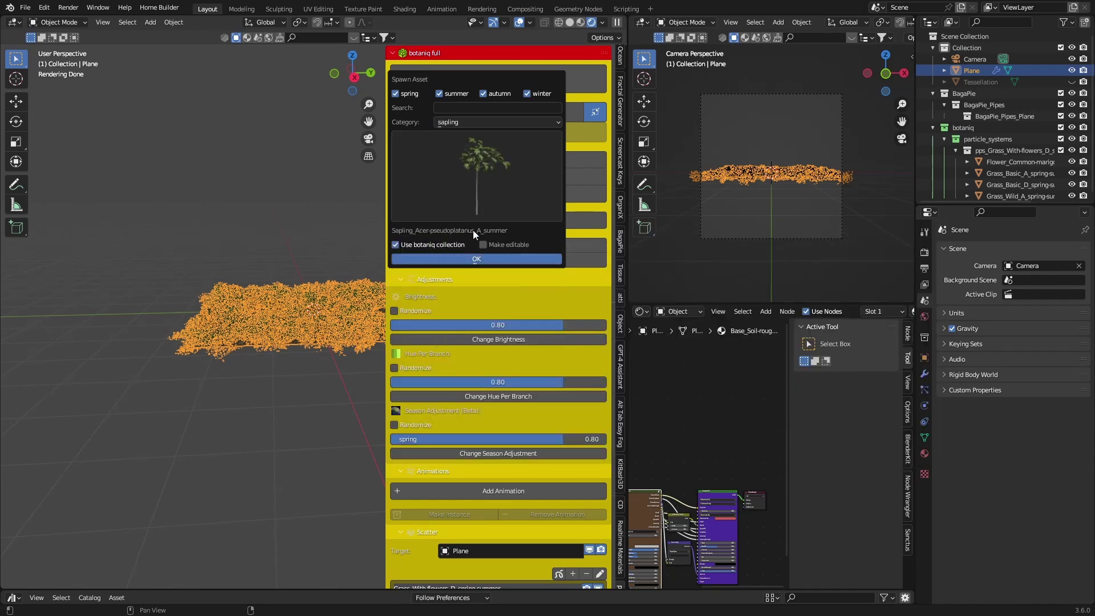
pyautogui.click(473, 186)
pyautogui.click(791, 285)
# Spawn the Hedge_Carpinus-betulus_A_summer asset from botaniq's shrubs category onto the grass plane.
pyautogui.click(464, 123)
pyautogui.click(471, 274)
pyautogui.click(490, 187)
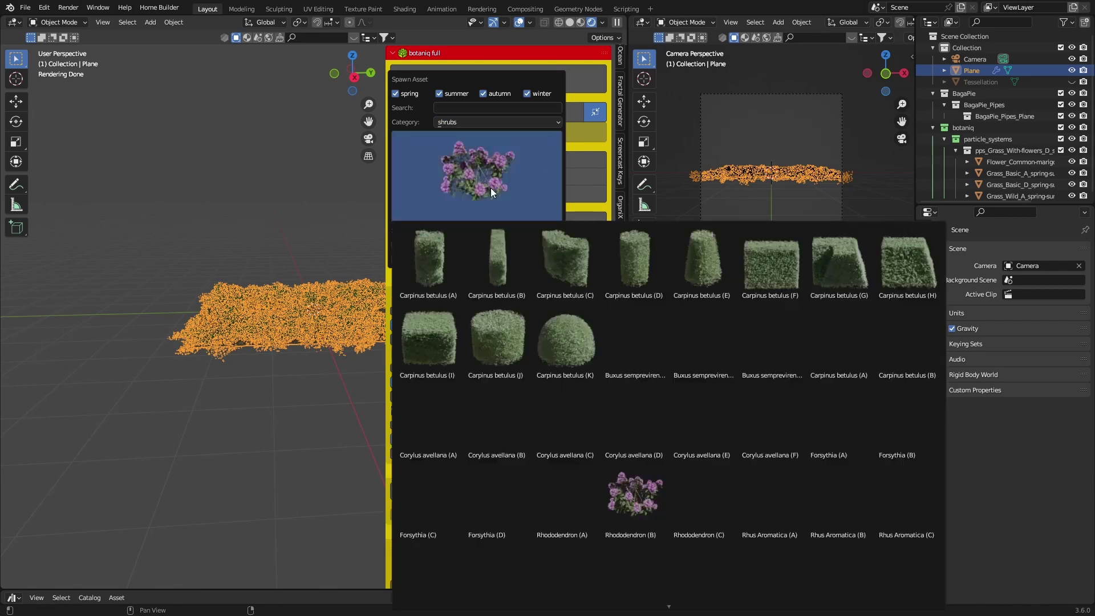
pyautogui.click(434, 267)
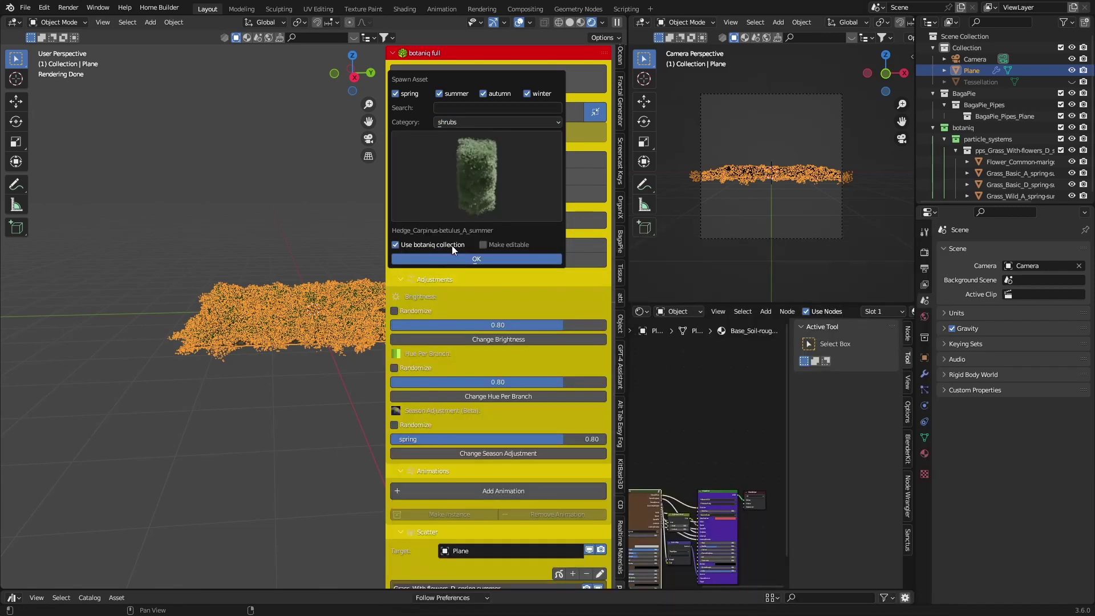
pyautogui.click(456, 268)
pyautogui.click(201, 211)
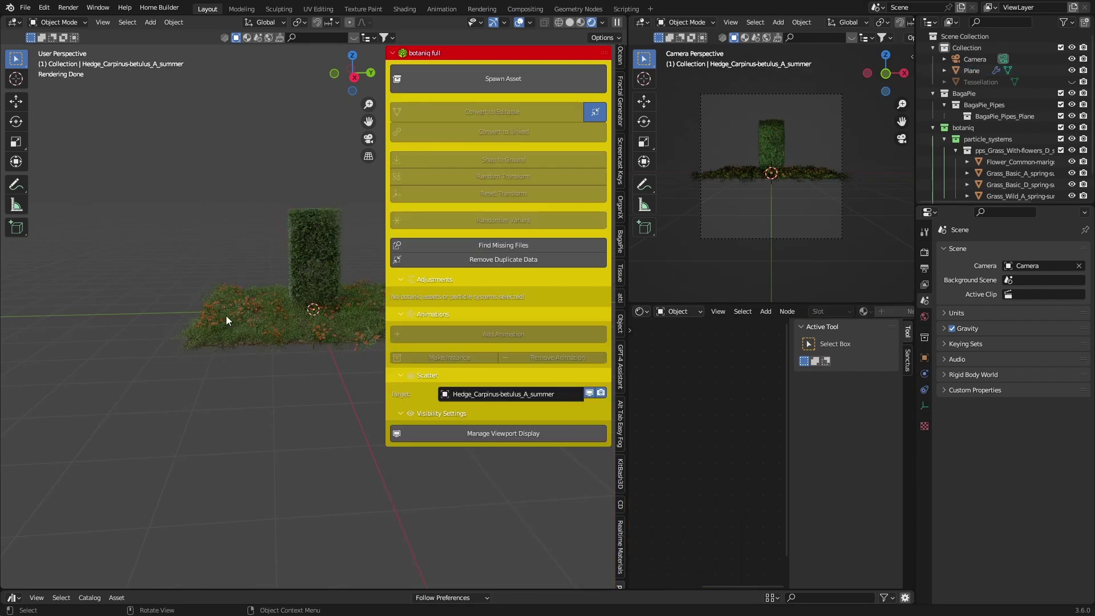
pyautogui.moveTo(226, 316)
pyautogui.mouseDown(button='middle')
pyautogui.moveTo(106, 323)
pyautogui.moveTo(232, 327)
pyautogui.mouseUp(button='middle')
pyautogui.scroll(5, 233, 328)
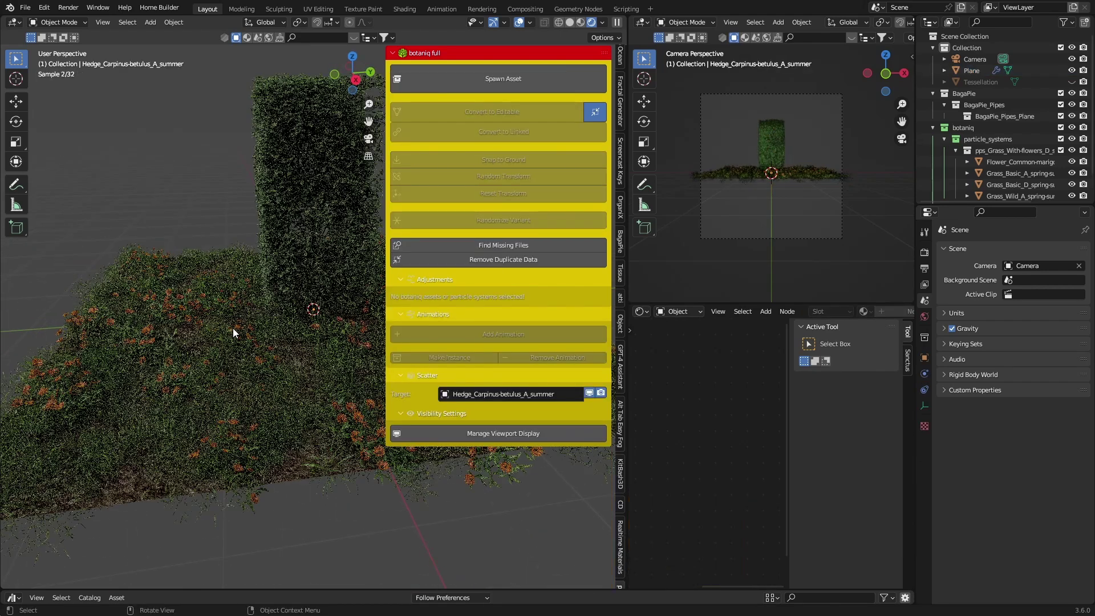
# Look through botaniq's shrubs and tropical assets, and spawn the Abies concolor (A) tree from the coniferous category.
pyautogui.click(494, 84)
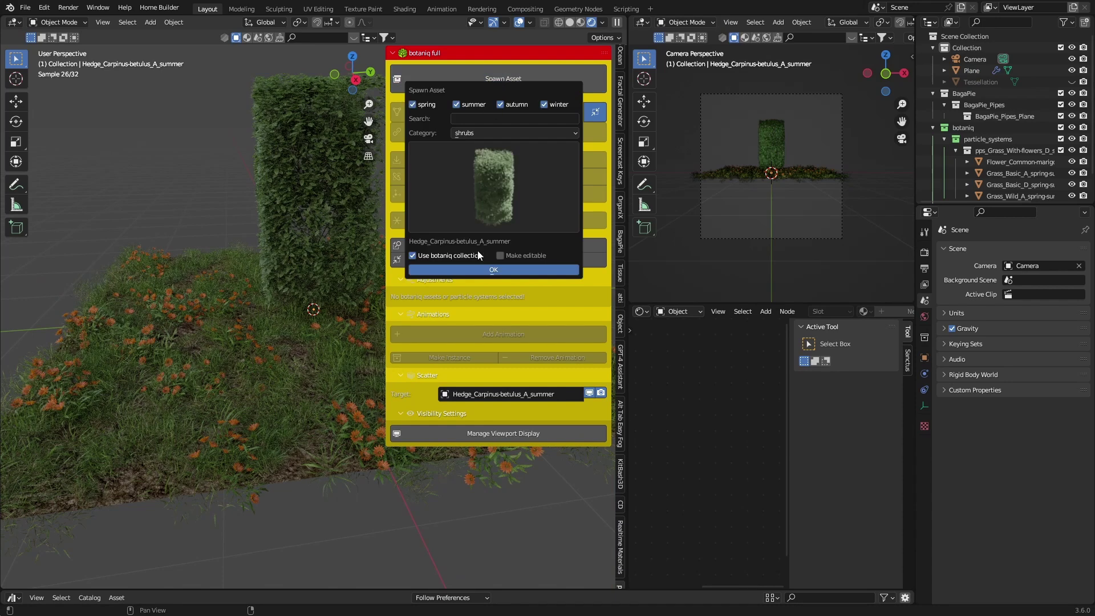
pyautogui.click(473, 194)
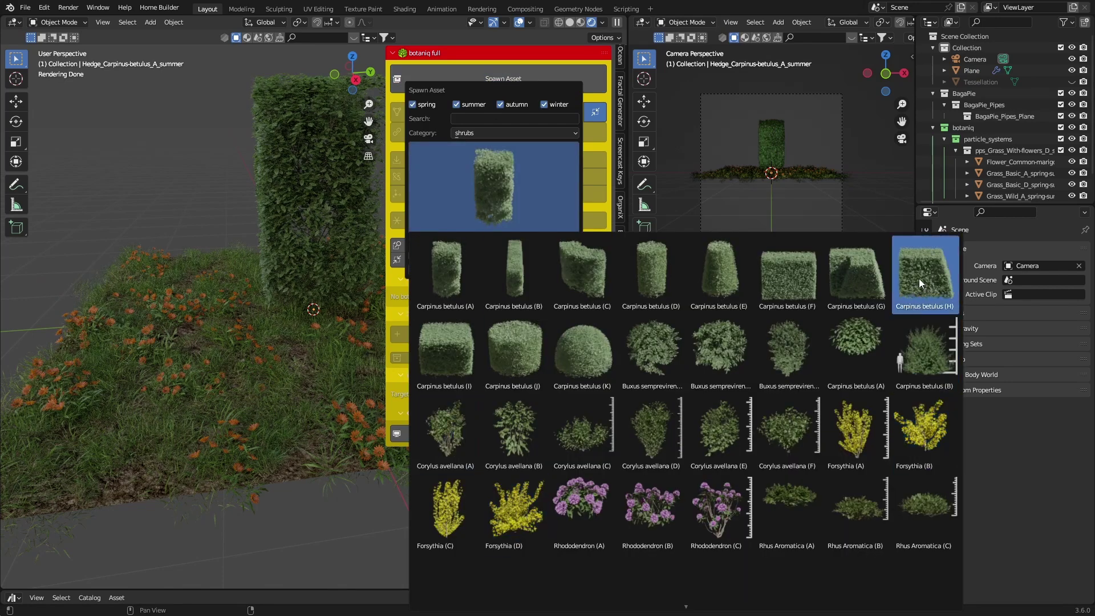
pyautogui.click(513, 133)
pyautogui.click(483, 311)
pyautogui.click(499, 195)
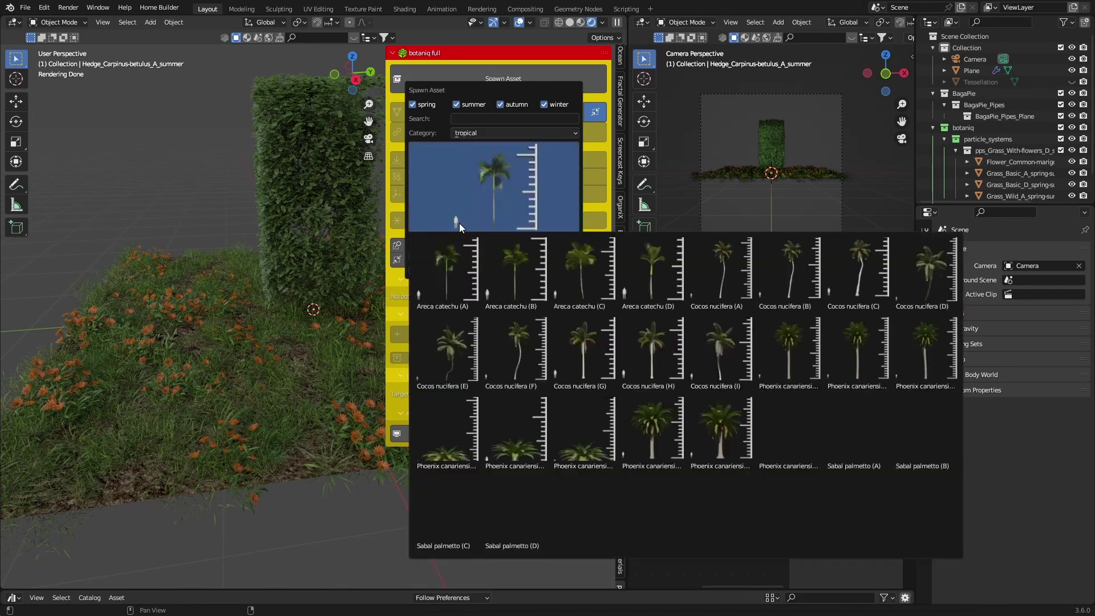
pyautogui.click(720, 268)
pyautogui.click(508, 136)
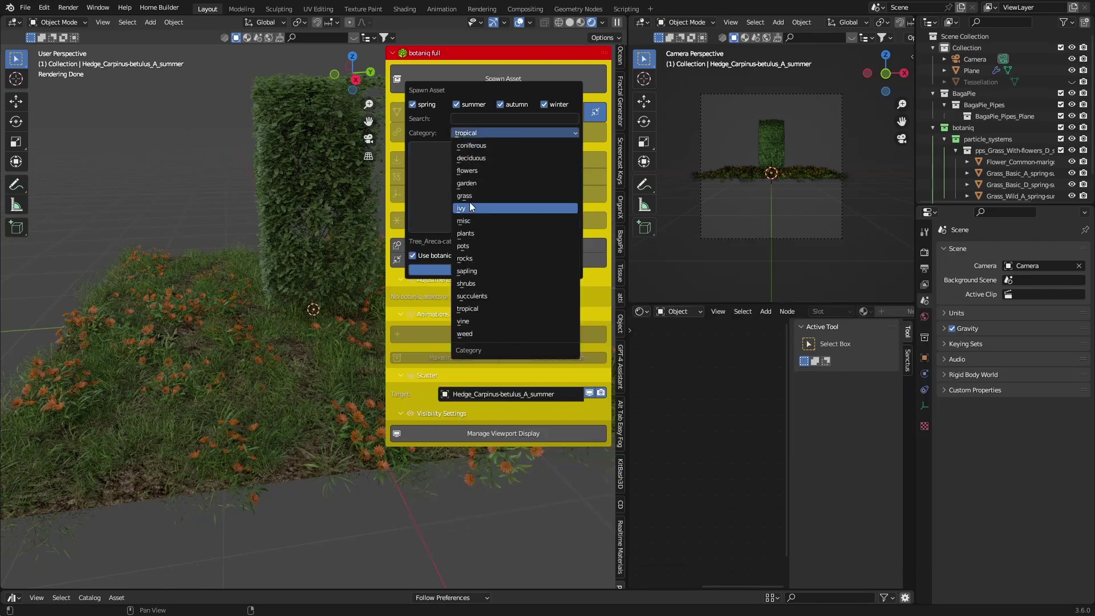
pyautogui.click(480, 146)
pyautogui.click(485, 187)
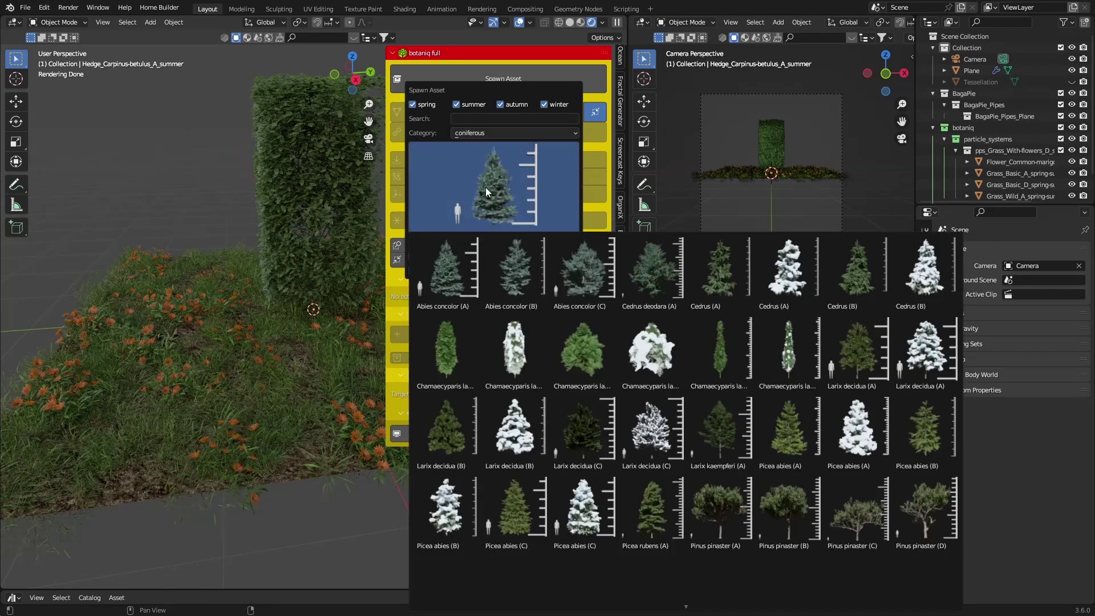
pyautogui.click(440, 285)
pyautogui.press('Return')
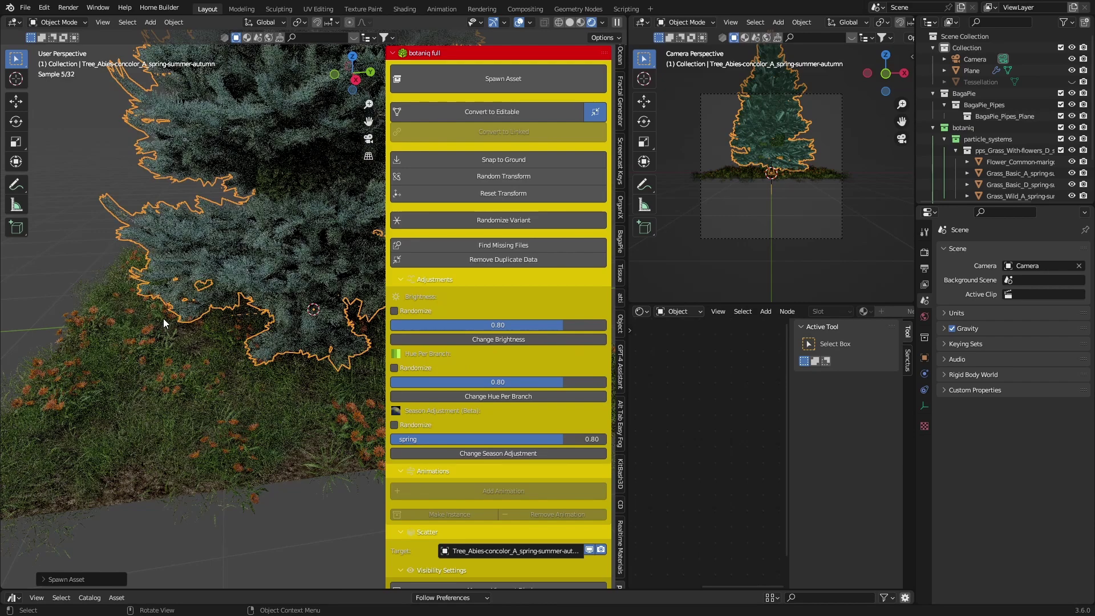
# Hide the botaniq tools and examine the conifer and flowering grass from several angles and up close.
pyautogui.click(149, 353)
pyautogui.scroll(5, 97, 293)
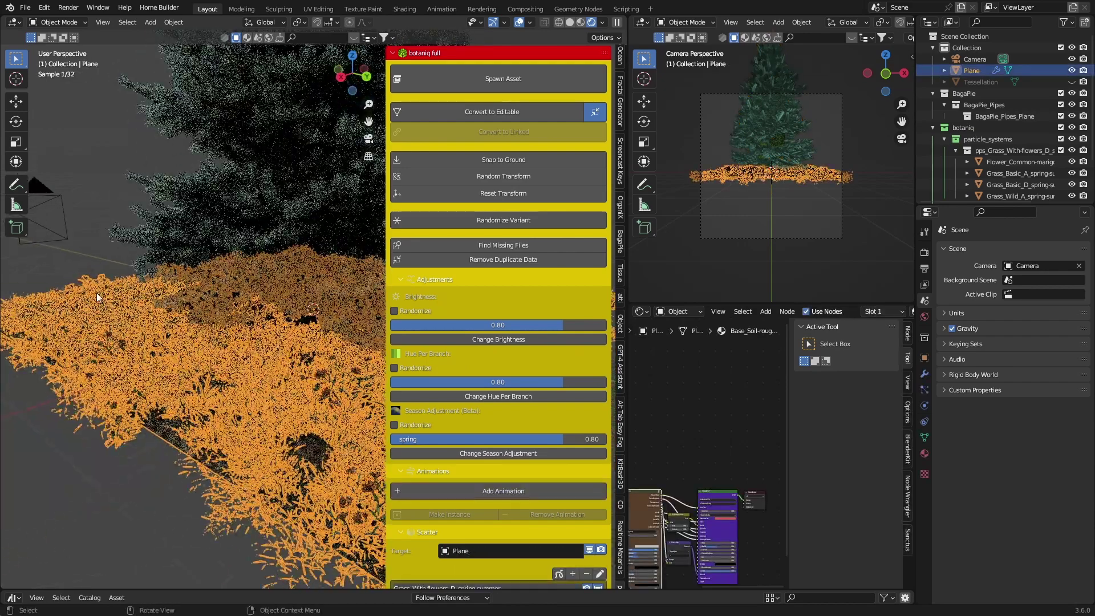
pyautogui.hotkey('alt', 'a')
pyautogui.scroll(-4, 374, 239)
pyautogui.press('n')
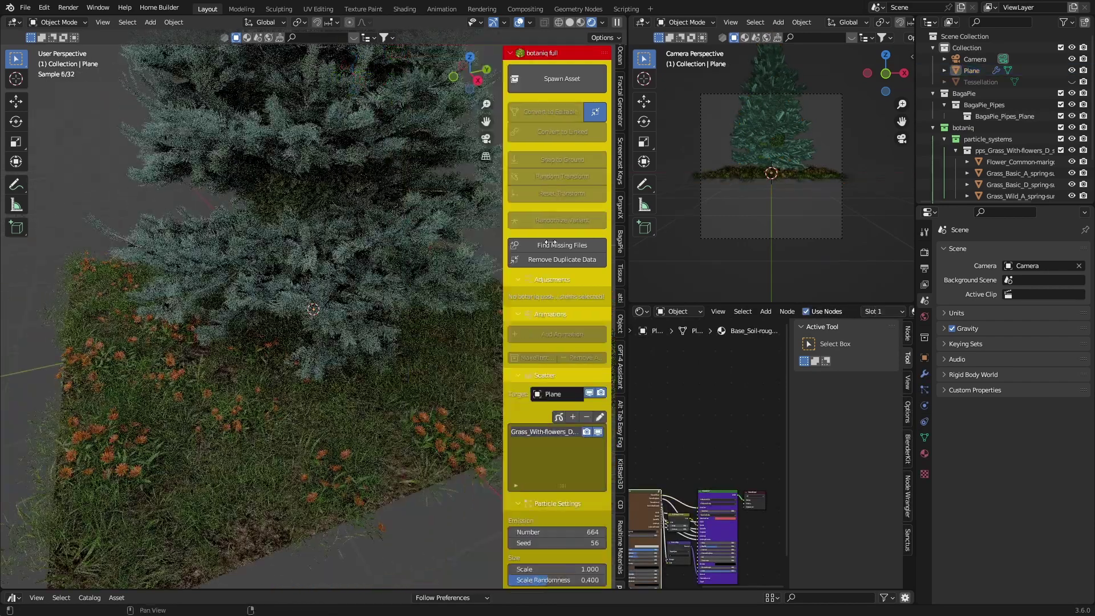
pyautogui.scroll(-3, 390, 282)
pyautogui.scroll(-3, 460, 268)
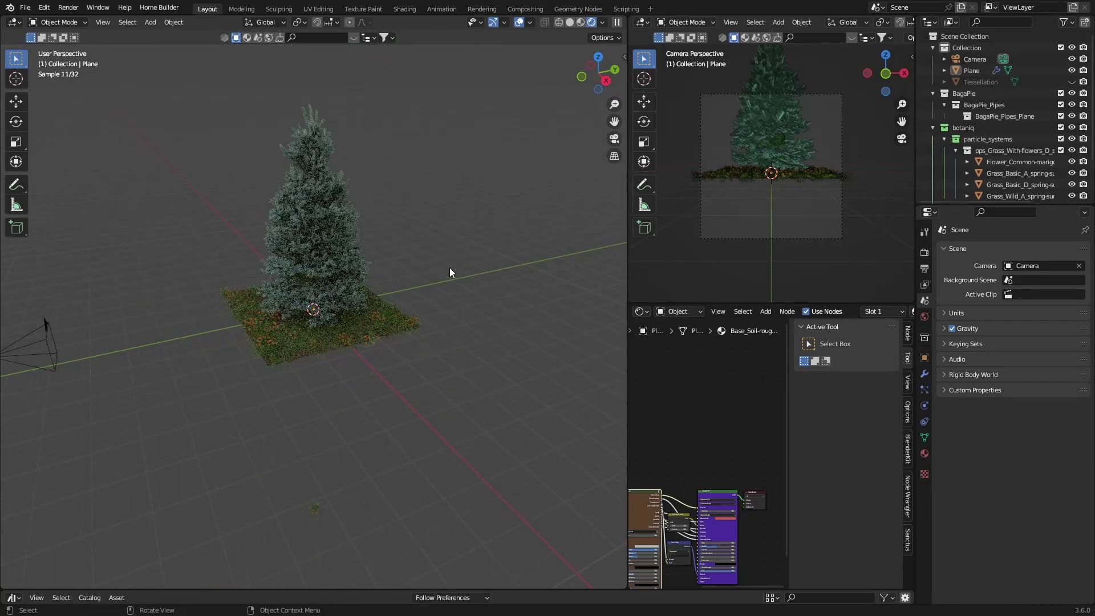
pyautogui.moveTo(450, 272); pyautogui.dragTo(324, 340, button='middle')
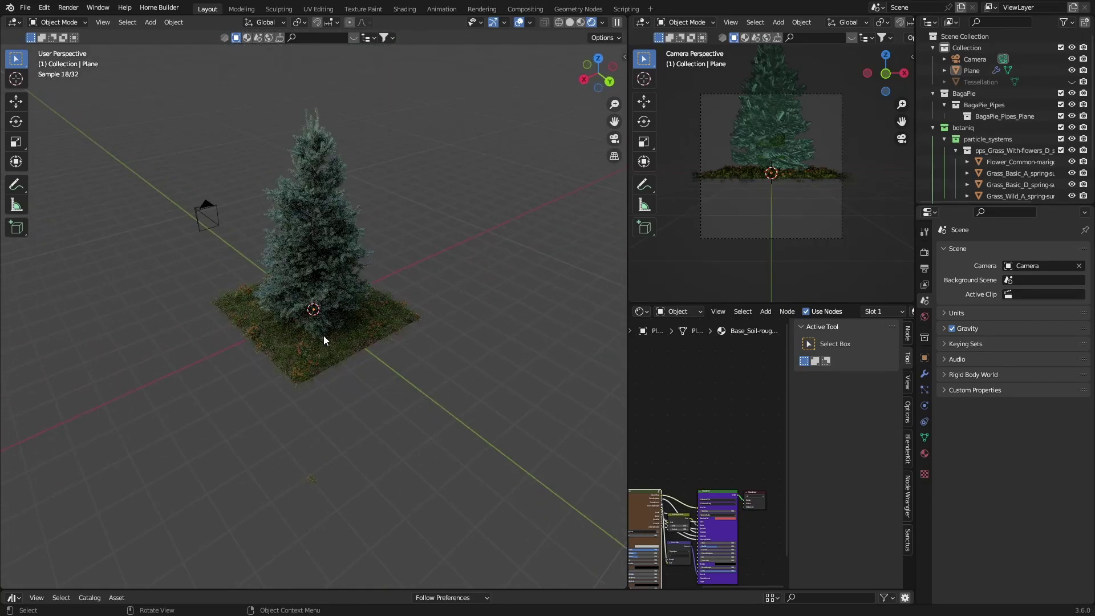
pyautogui.scroll(8, 321, 341)
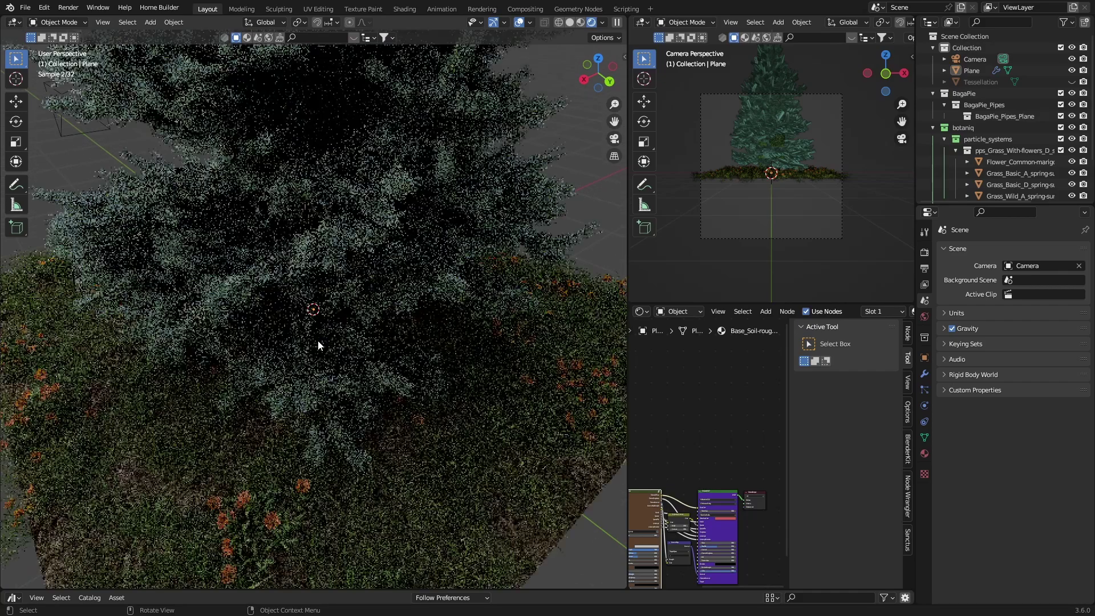
pyautogui.scroll(5, 328, 240)
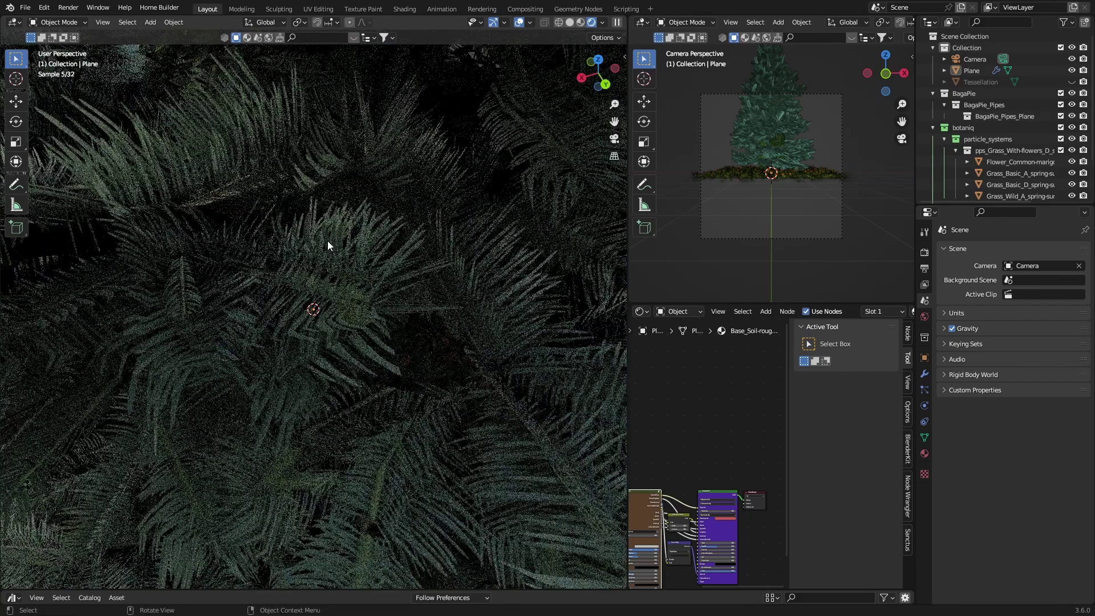
pyautogui.scroll(-10, 327, 240)
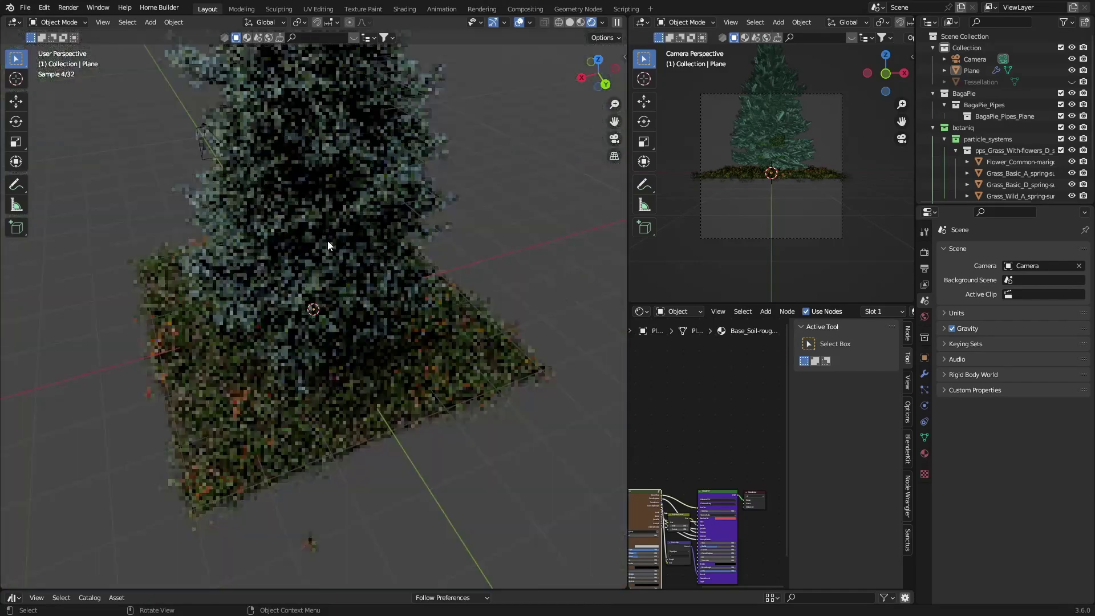
# Delete the conifer, the hedge and the grass-covered plane from the scene.
pyautogui.click(343, 222)
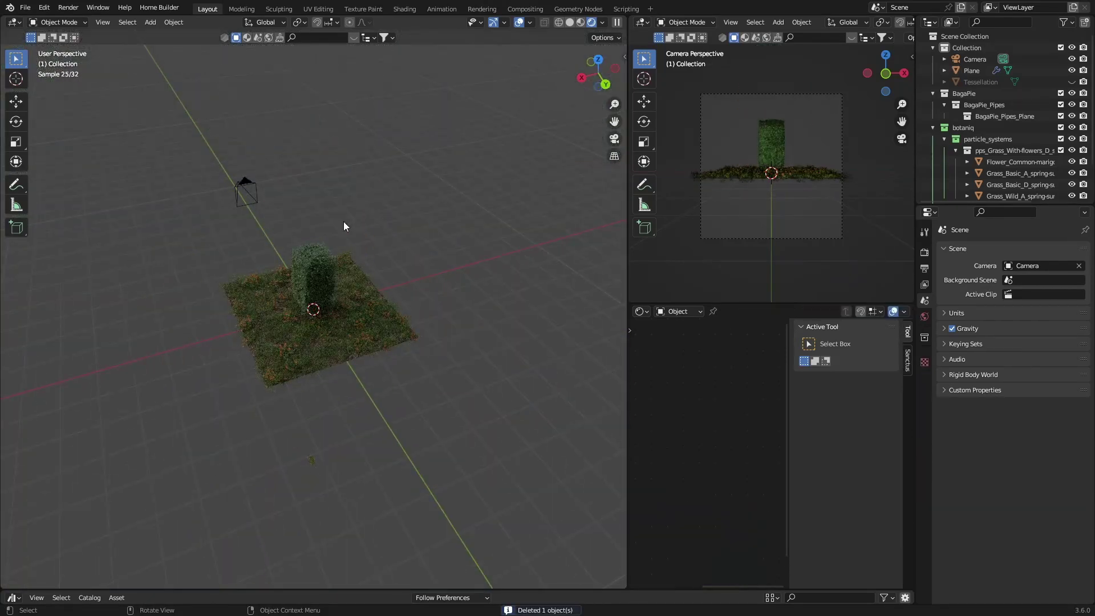
pyautogui.click(306, 267)
pyautogui.press('Delete')
pyautogui.click(307, 302)
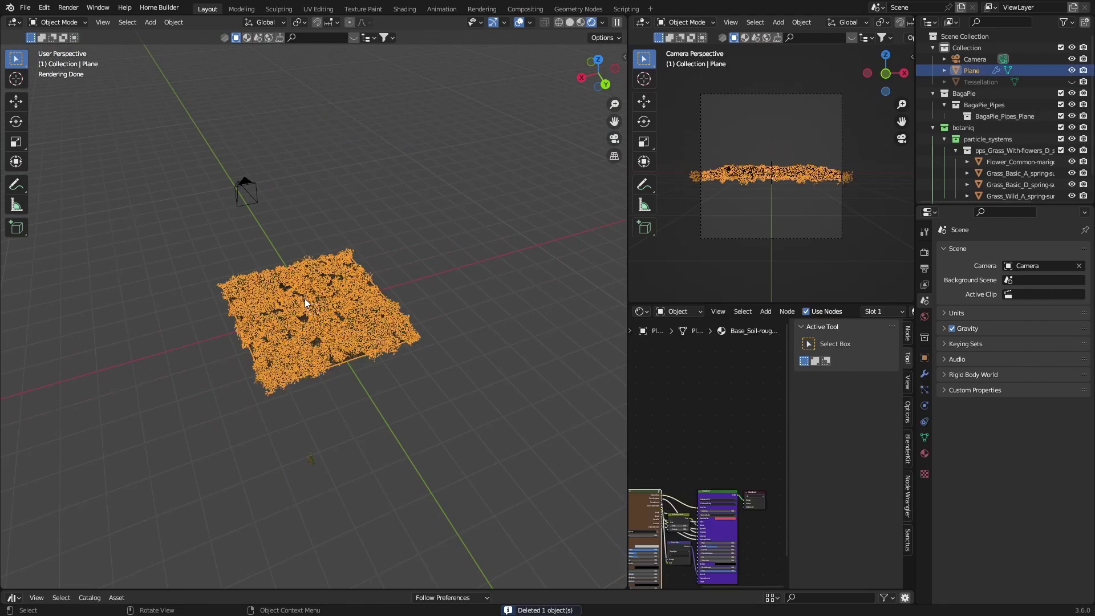
pyautogui.press('Delete')
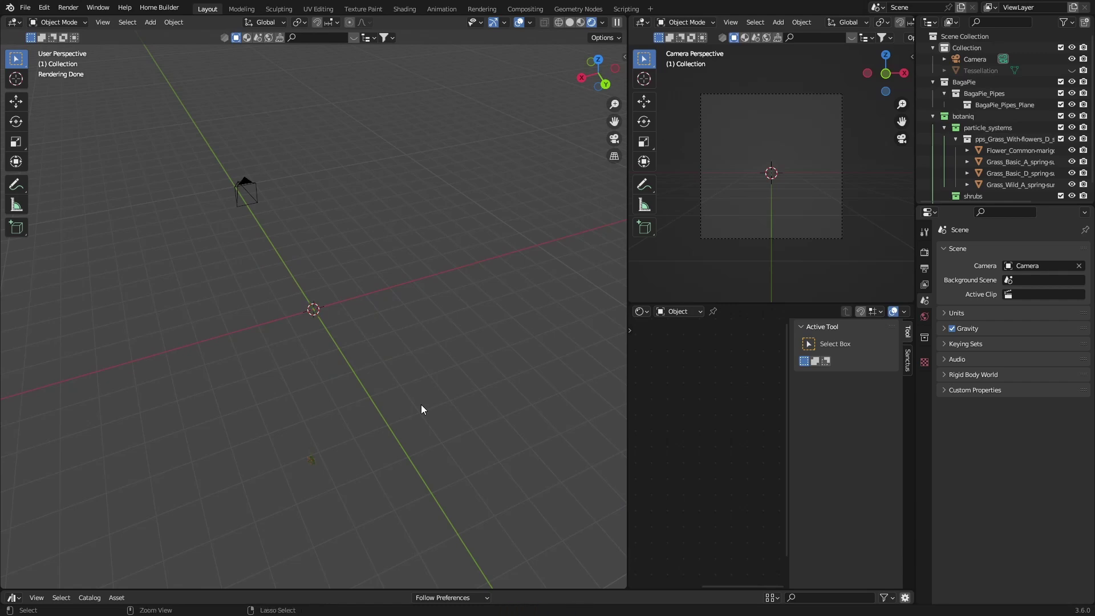
# Toggle the window's fullscreen mode without quitting, and show the desktop.
pyautogui.hotkey('ctrl', 'q')
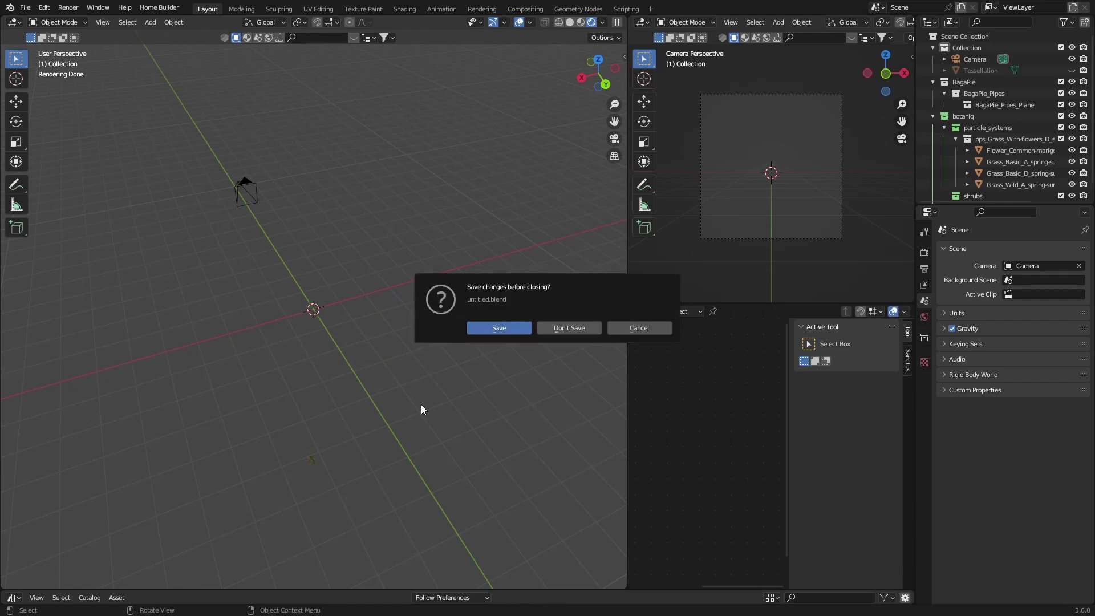
pyautogui.click(634, 327)
pyautogui.click(97, 8)
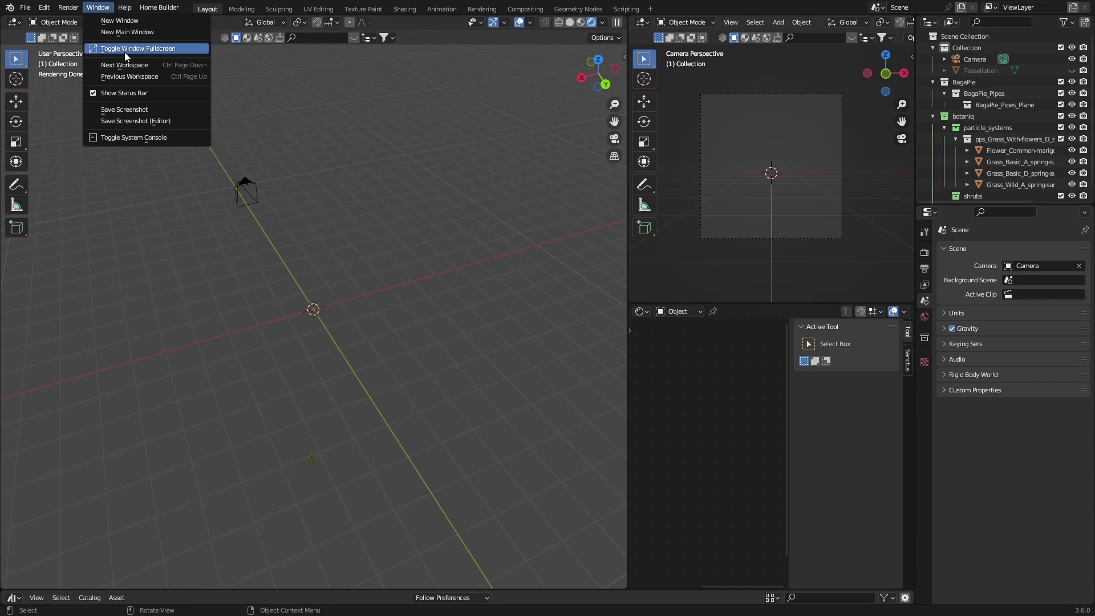
pyautogui.click(125, 50)
pyautogui.press('super+d')
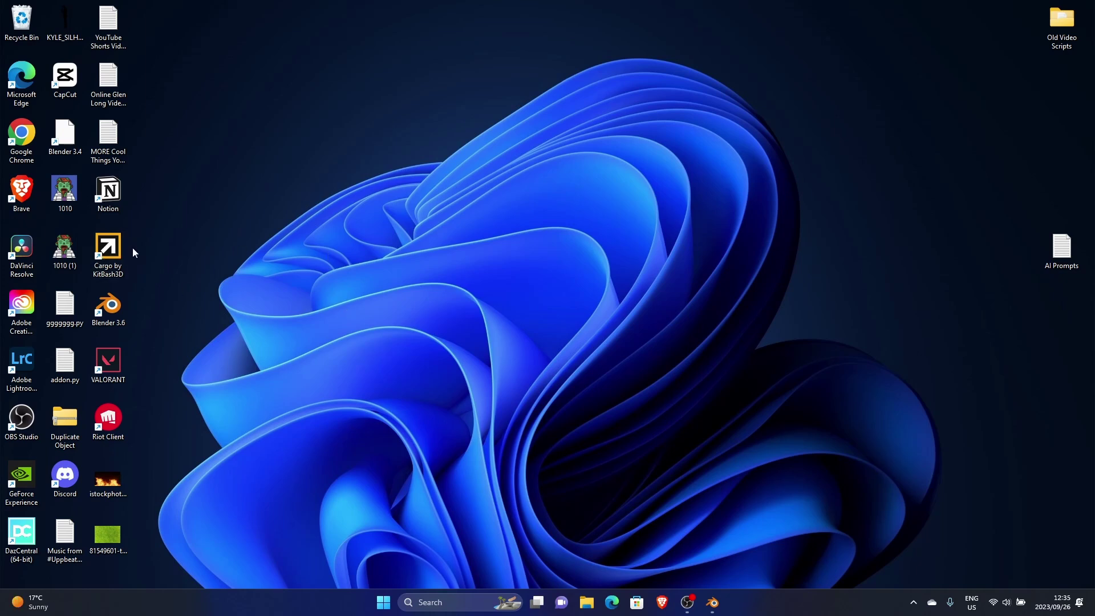
# Launch Cargo by KitBash3D from the desktop and open its Models library.
pyautogui.doubleClick(99, 261)
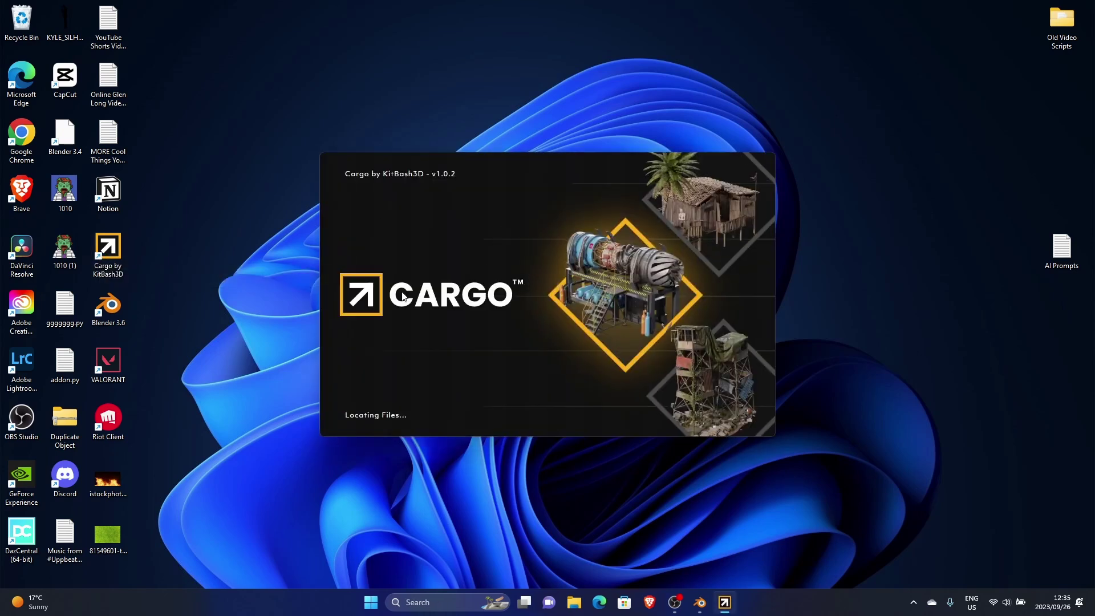
pyautogui.click(480, 338)
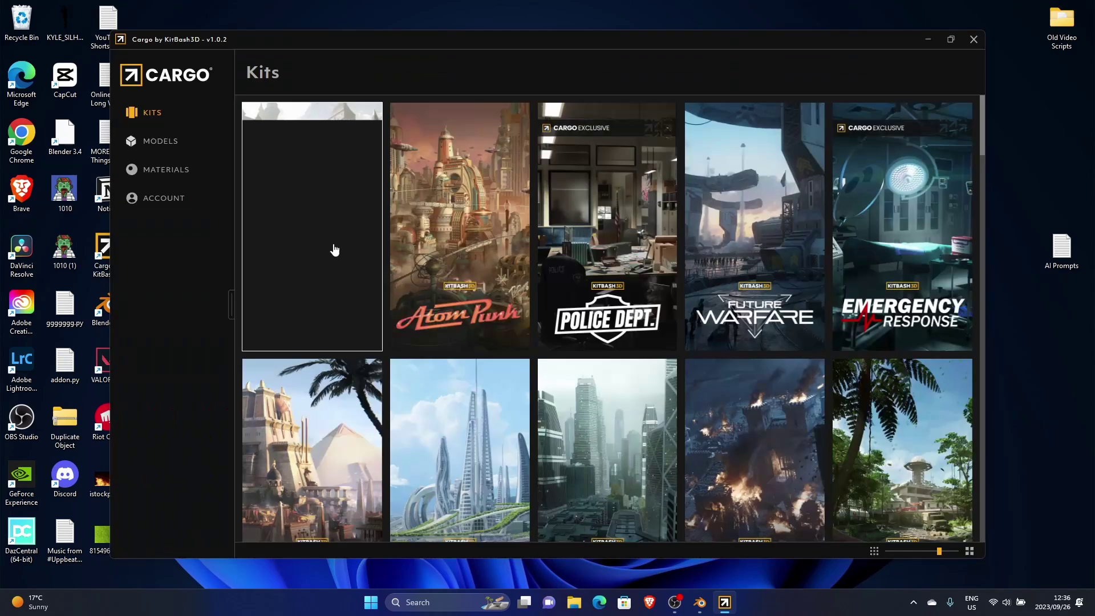
pyautogui.click(158, 145)
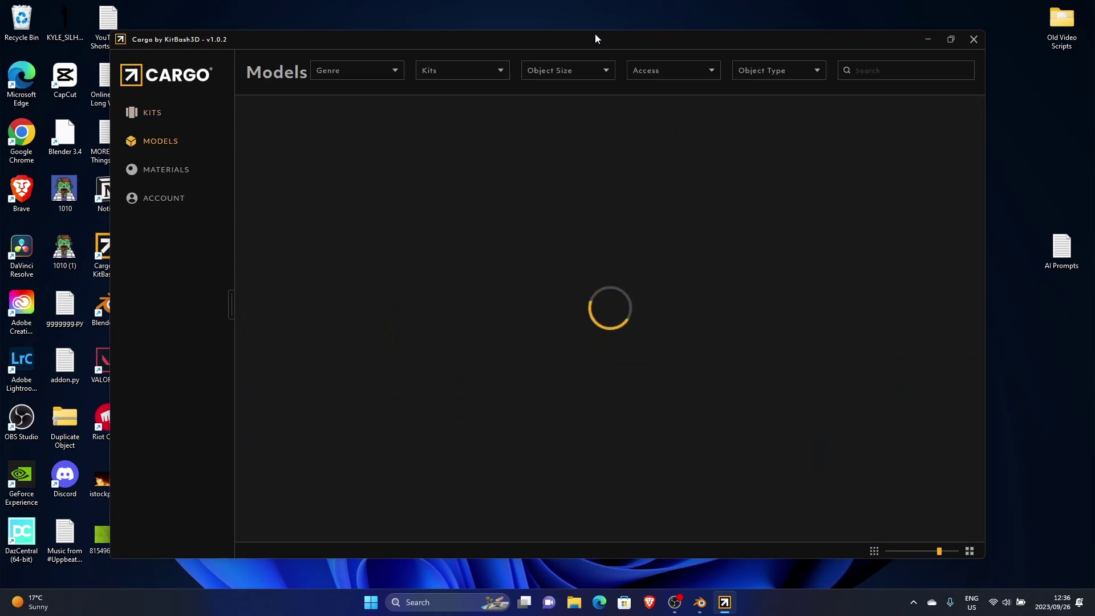
# Filter the models to those both Free and Downloaded, and import the Terraformer with 2k jpg textures into Blender.
pyautogui.click(661, 73)
pyautogui.click(638, 113)
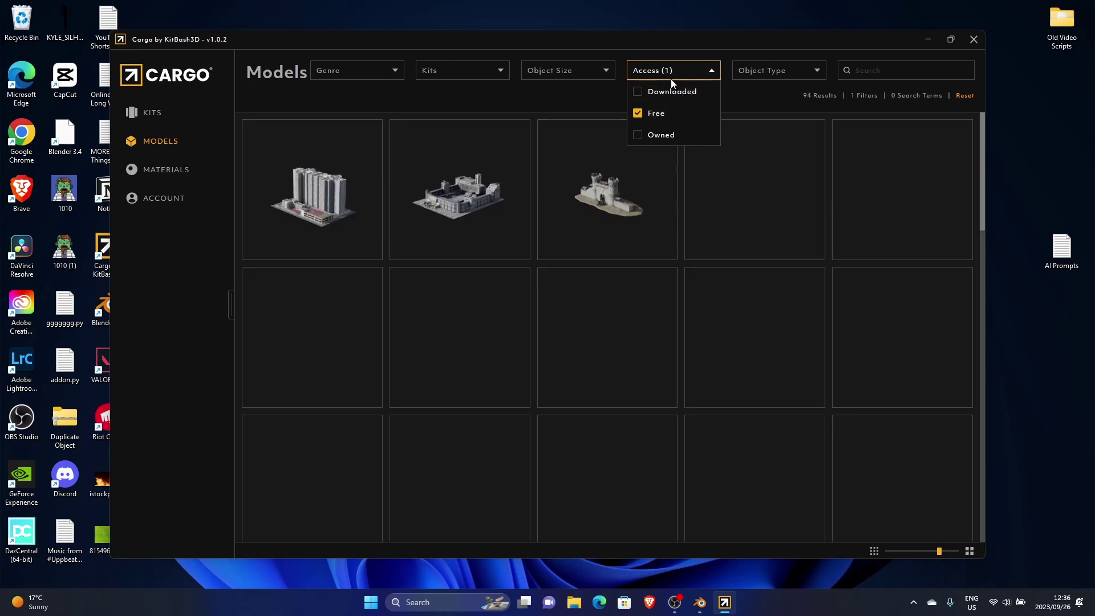
pyautogui.click(637, 91)
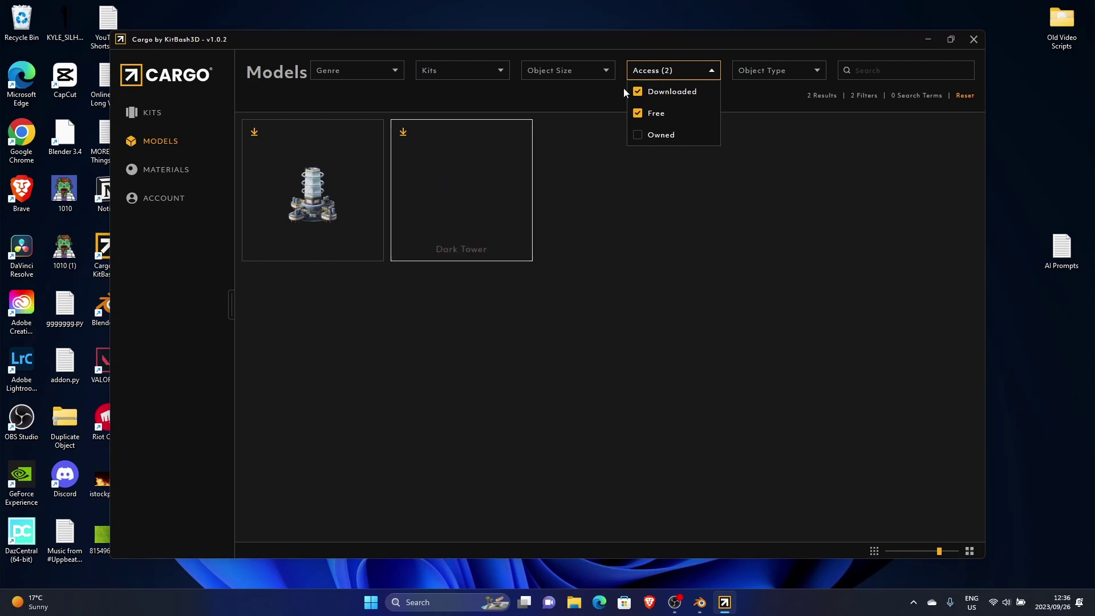
pyautogui.click(593, 95)
pyautogui.click(303, 214)
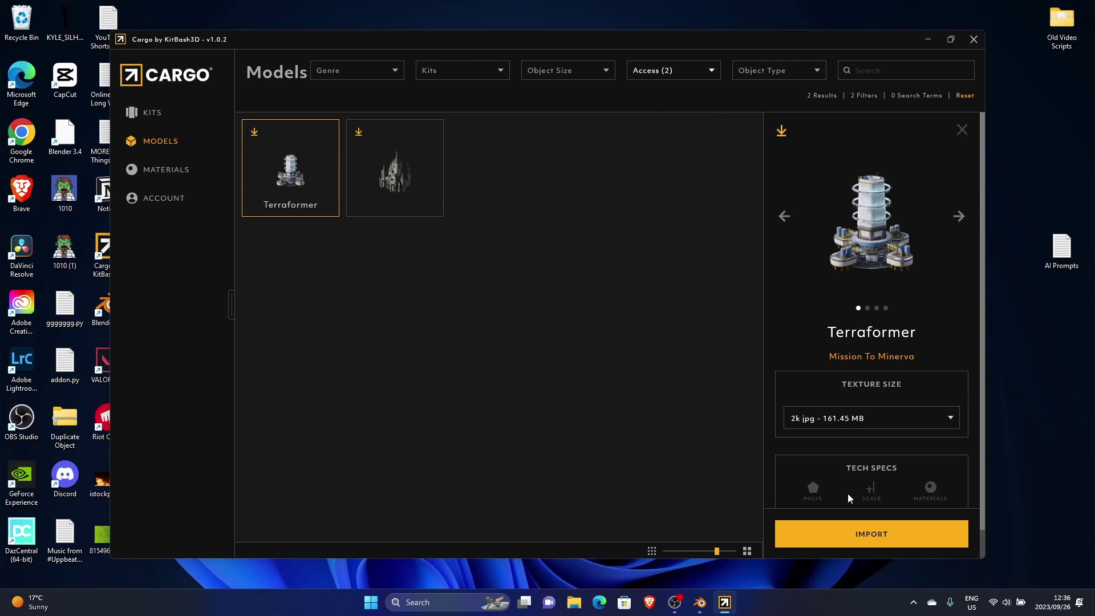
pyautogui.click(861, 534)
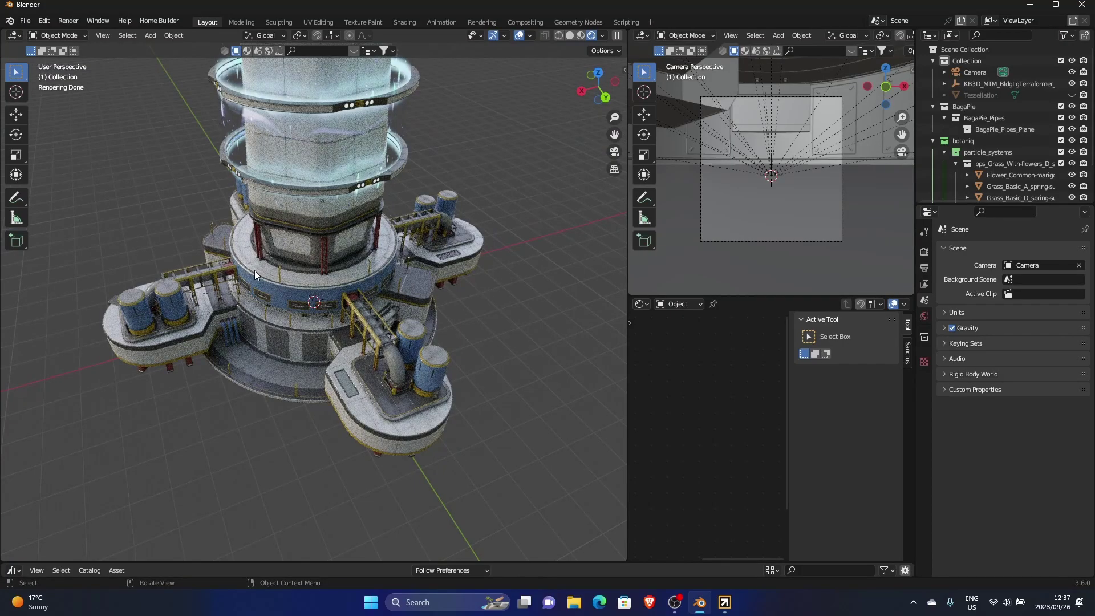
# Make the Blender window fullscreen and examine the Terraformer building from several sides, up close and as a whole.
pyautogui.click(98, 21)
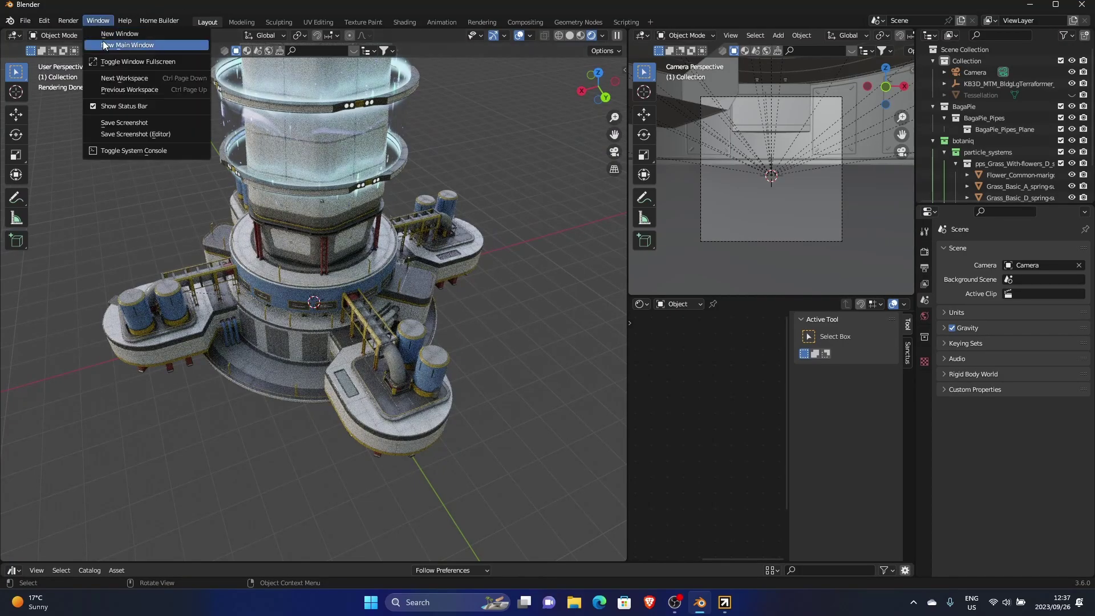
pyautogui.click(121, 62)
pyautogui.scroll(-5, 325, 325)
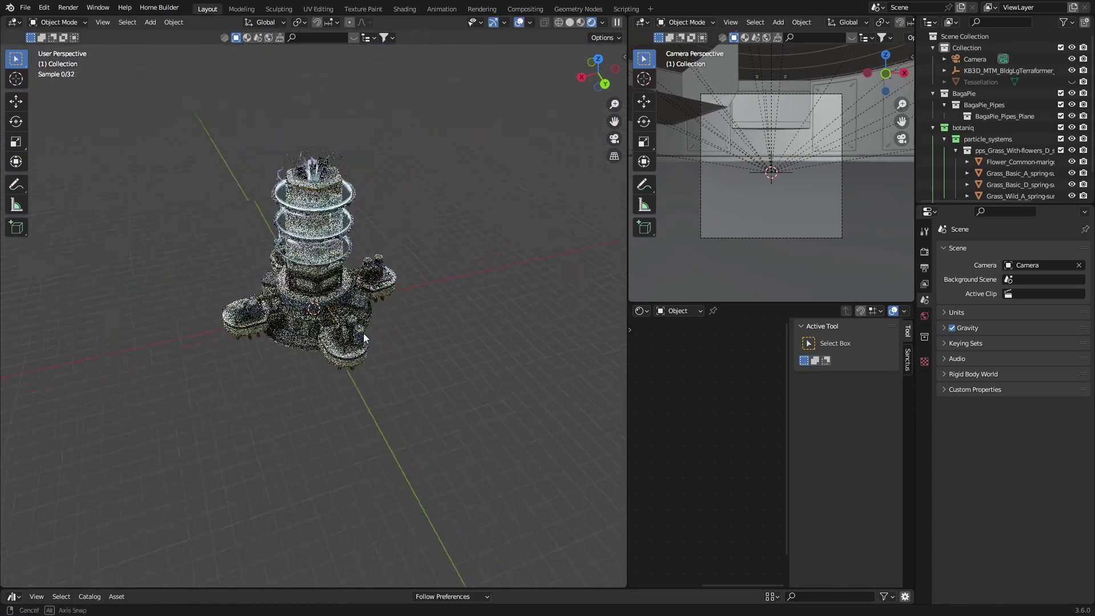
pyautogui.moveTo(364, 333); pyautogui.dragTo(276, 309, button='middle')
pyautogui.scroll(5, 276, 309)
pyautogui.scroll(6, 276, 309)
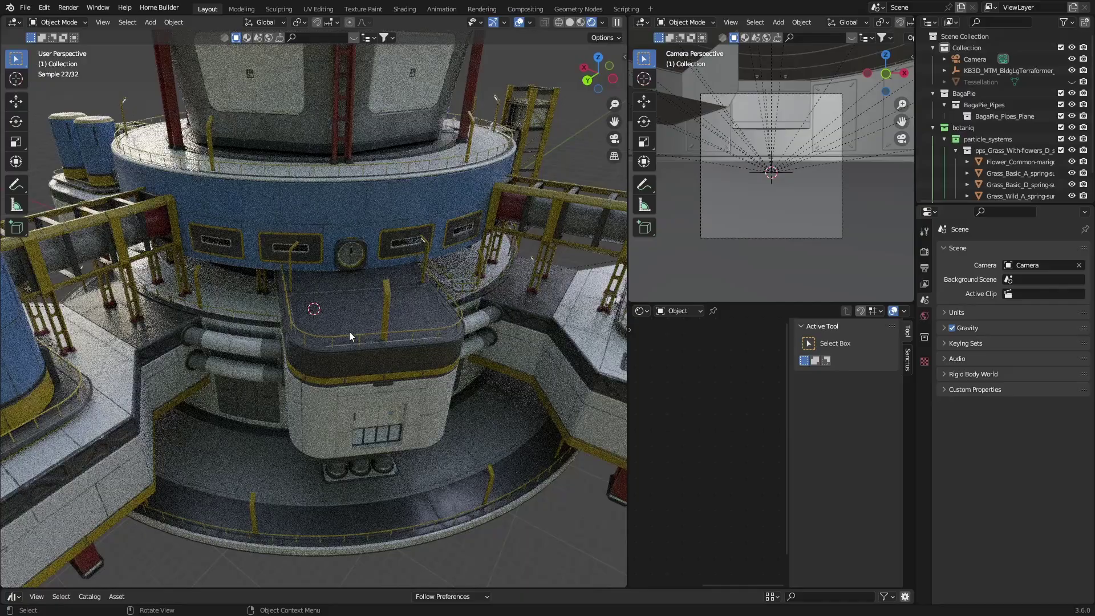
pyautogui.scroll(-3, 349, 335)
pyautogui.moveTo(190, 365); pyautogui.dragTo(277, 320, button='middle')
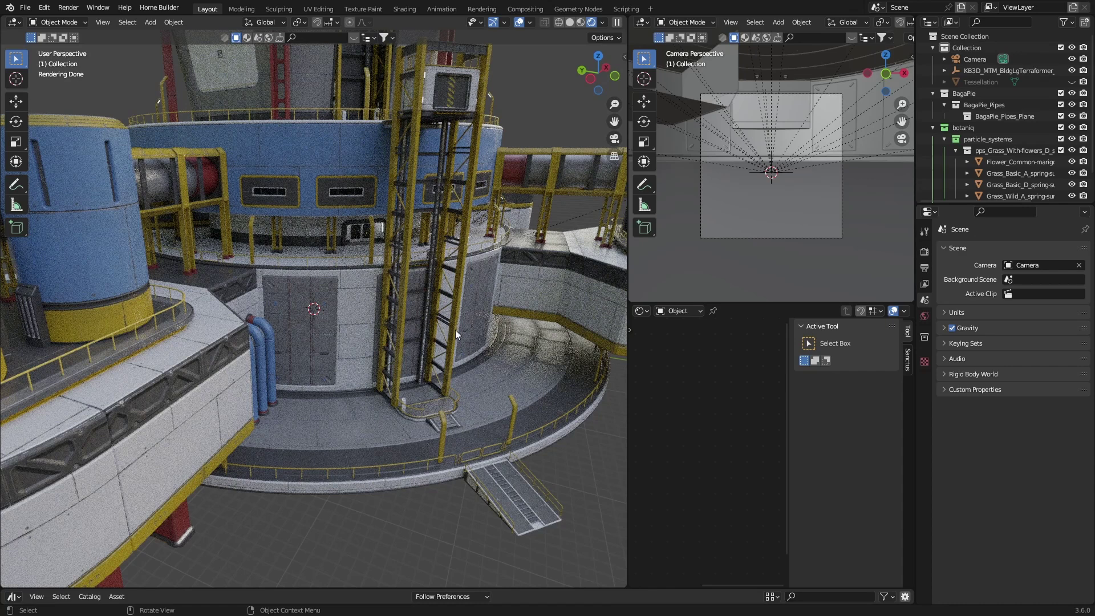
pyautogui.scroll(-6, 456, 330)
pyautogui.scroll(2, 455, 330)
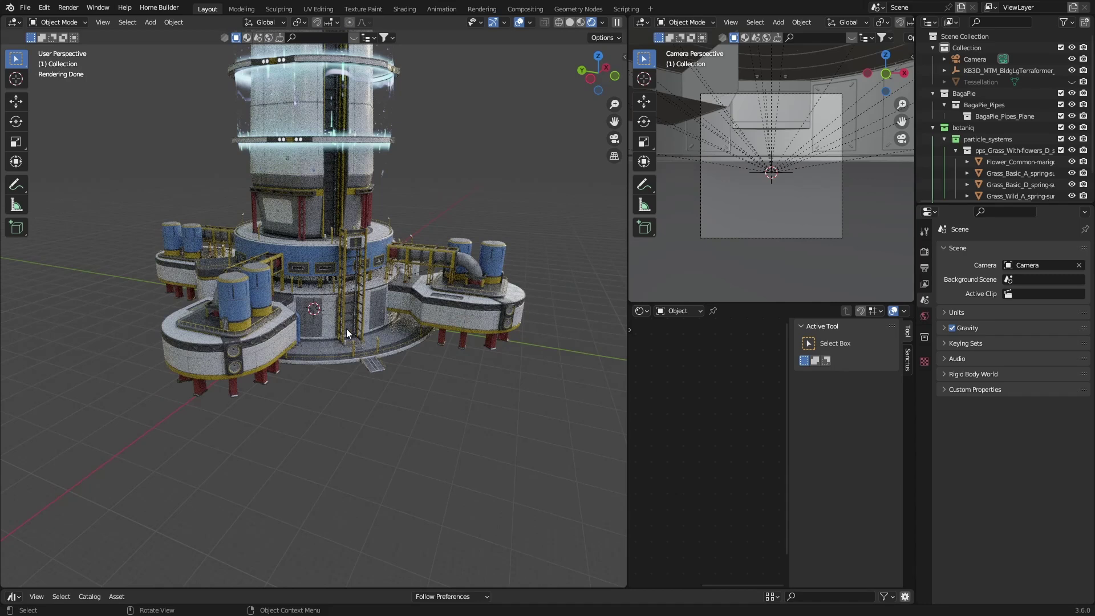
# Leave fullscreen, switch back to Cargo, and remove the Downloaded filter to browse all free models.
pyautogui.click(97, 7)
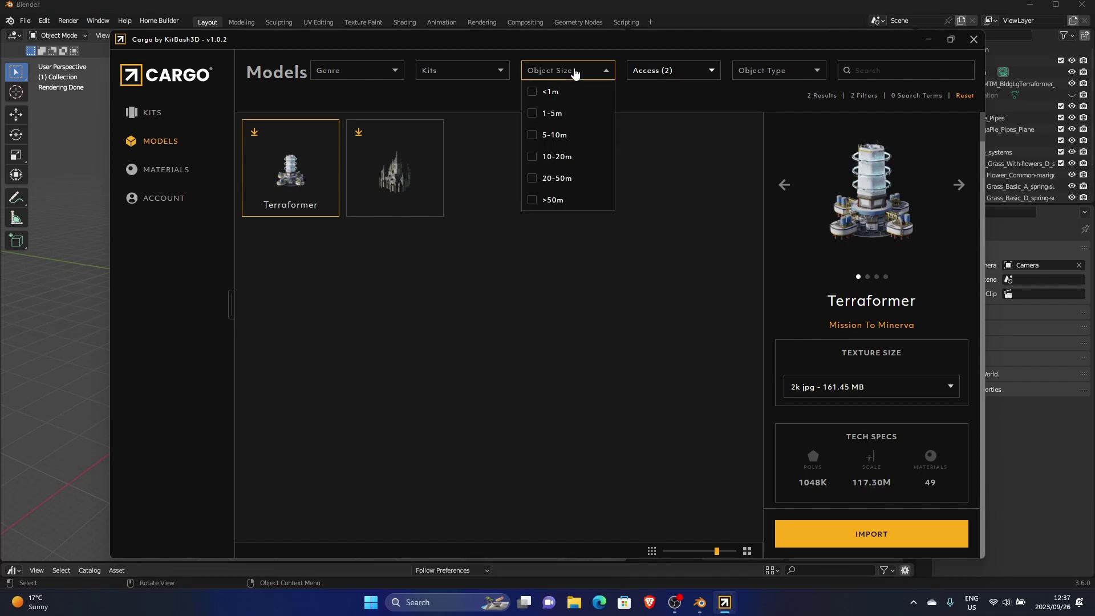
pyautogui.moveTo(655, 70)
pyautogui.click(642, 94)
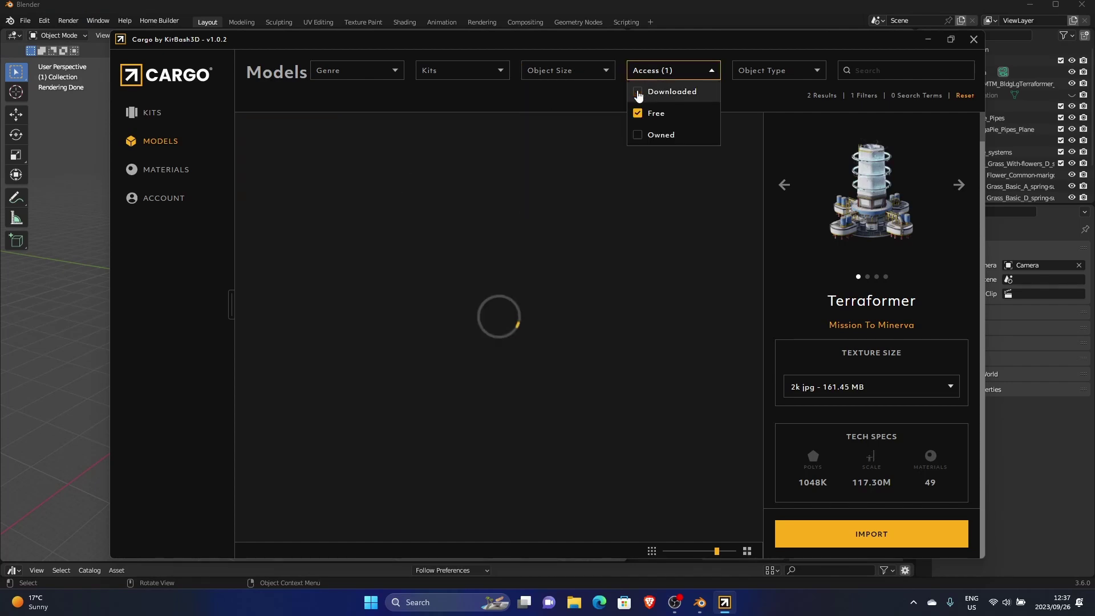
pyautogui.click(685, 73)
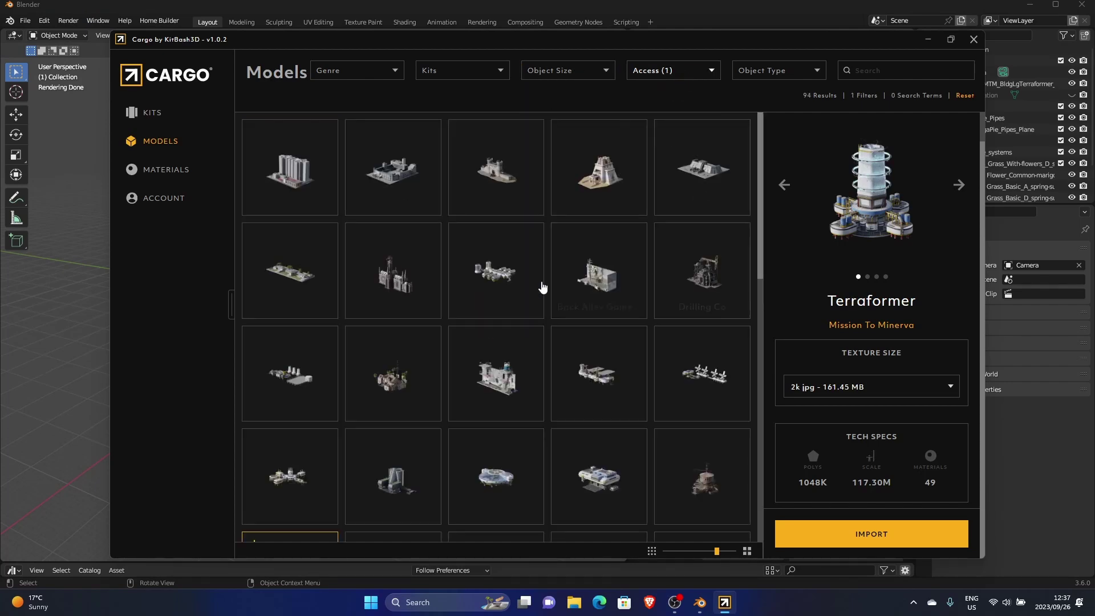
pyautogui.scroll(-2, 322, 310)
pyautogui.scroll(-6, 323, 309)
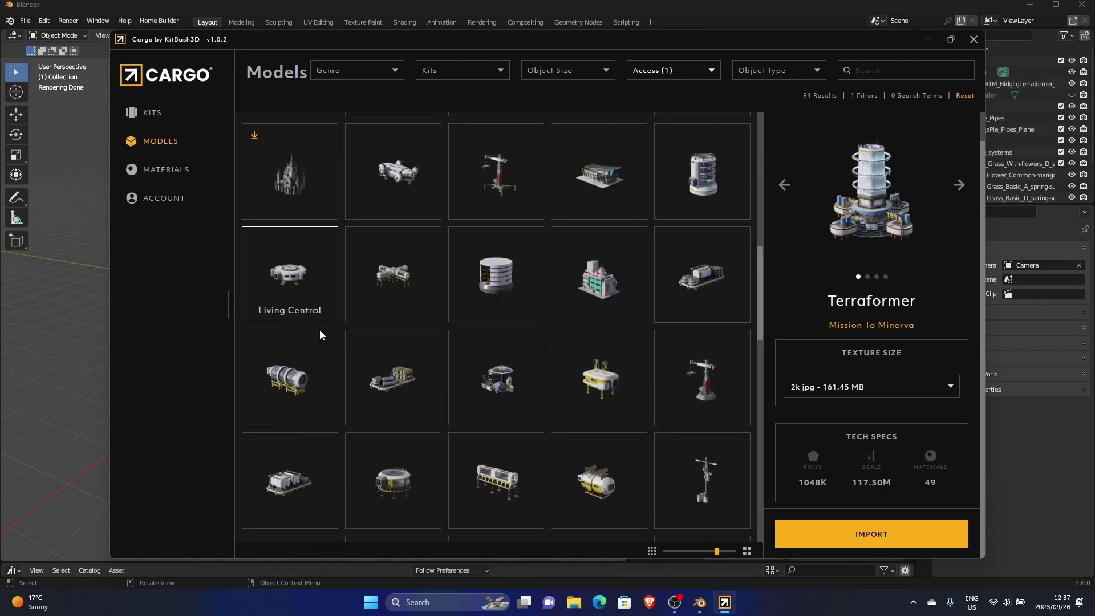
# Filter Cargo's Materials library to Free, browse through the materials, and close Cargo.
pyautogui.click(157, 172)
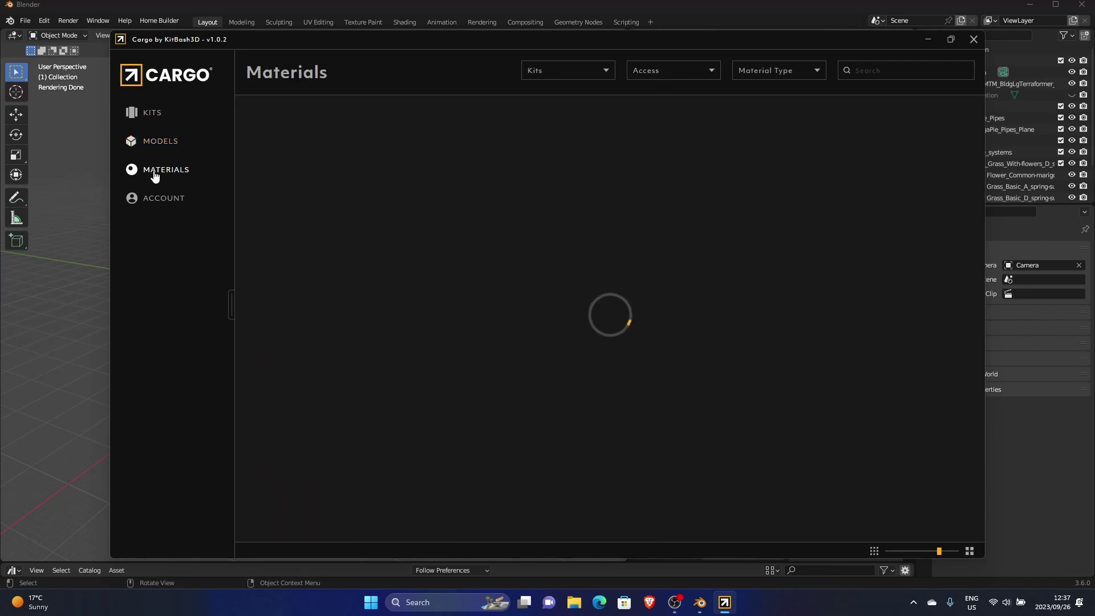
pyautogui.click(673, 70)
pyautogui.click(639, 113)
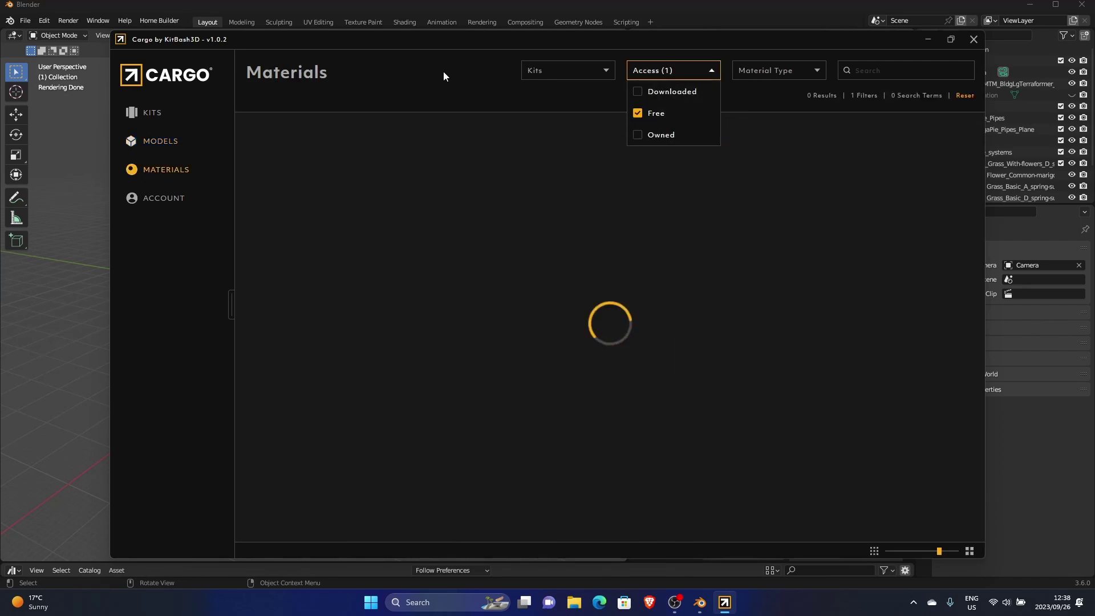
pyautogui.click(402, 69)
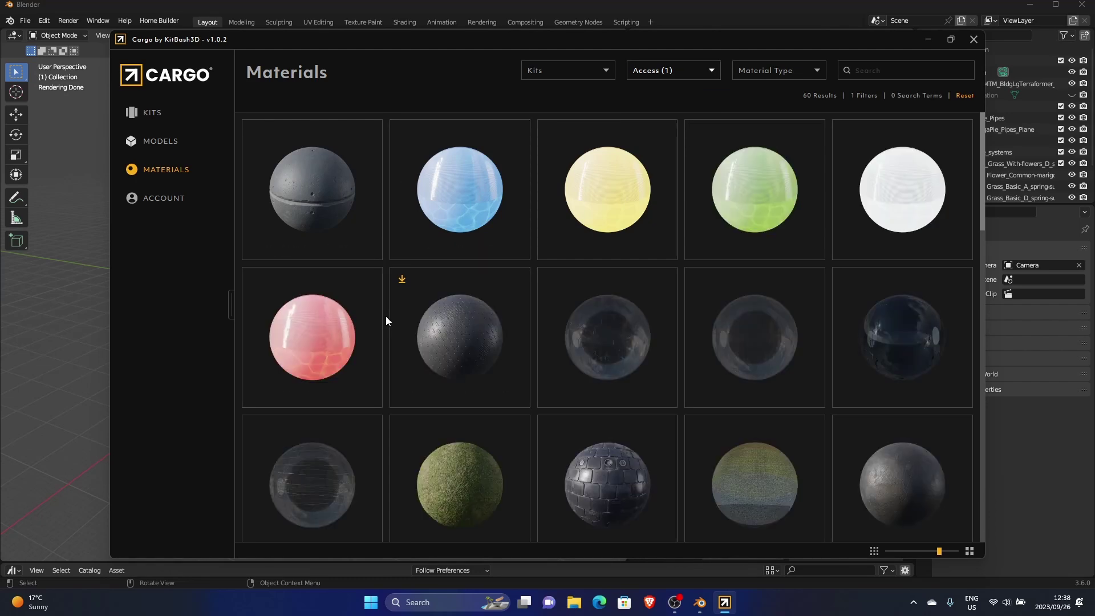
pyautogui.scroll(-6, 386, 319)
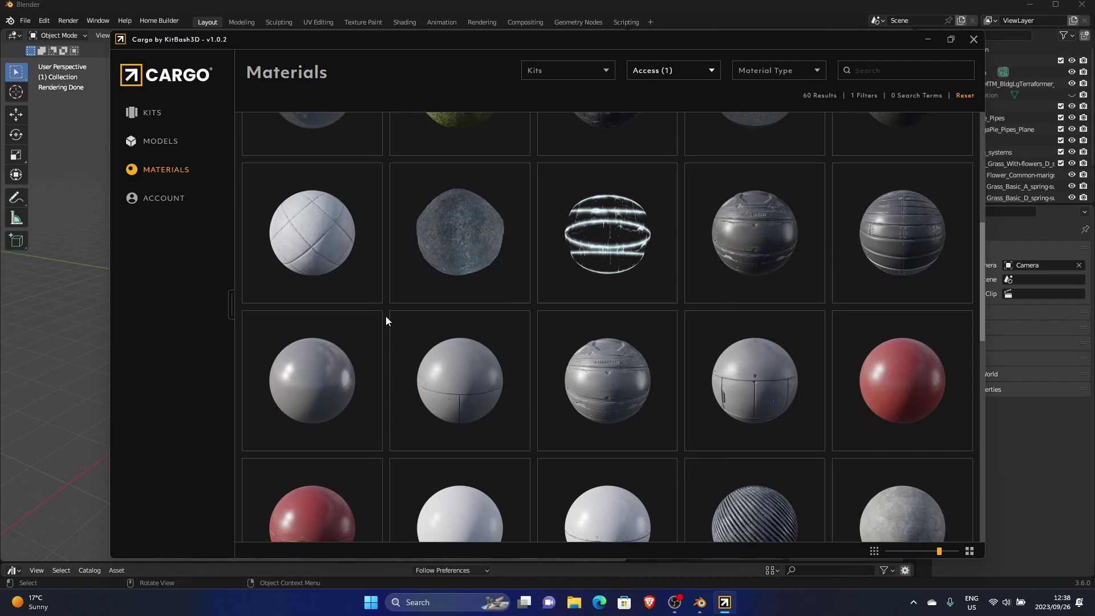
pyautogui.scroll(-10, 386, 321)
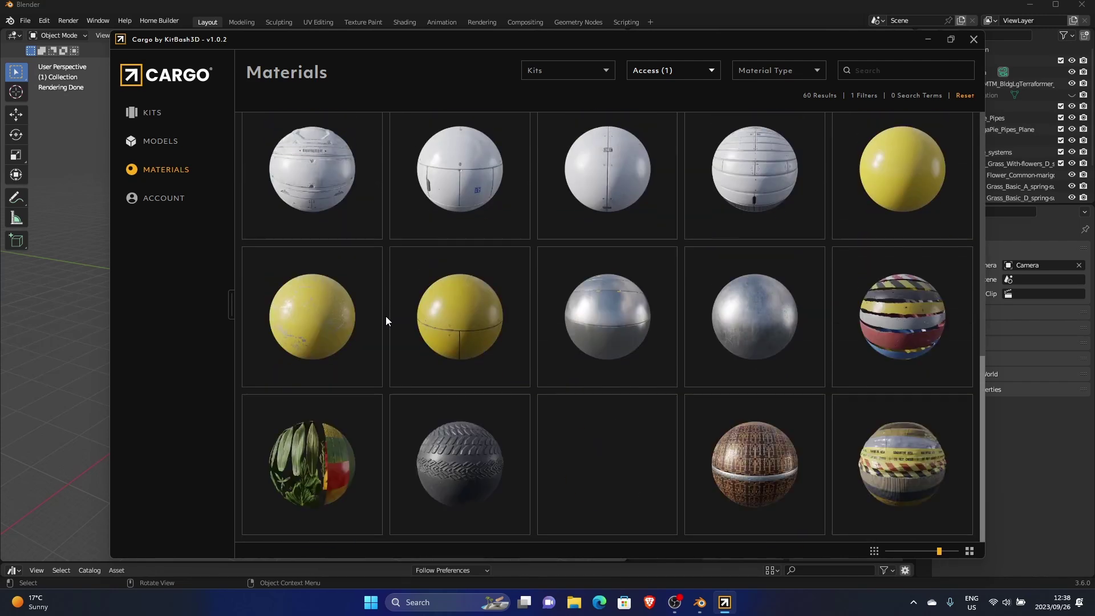
pyautogui.scroll(-5, 386, 317)
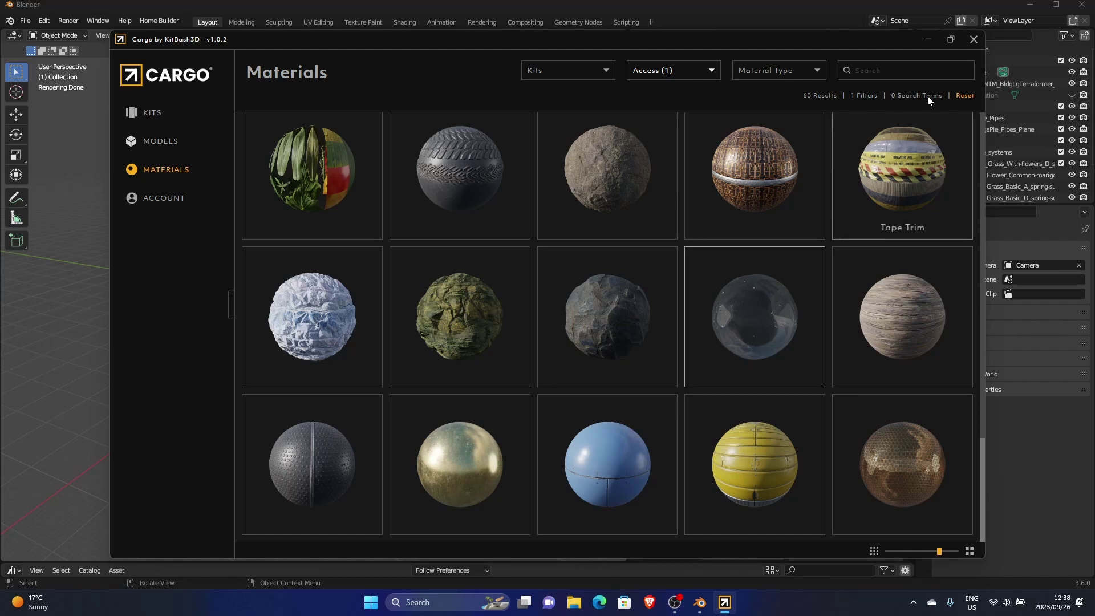
pyautogui.click(974, 40)
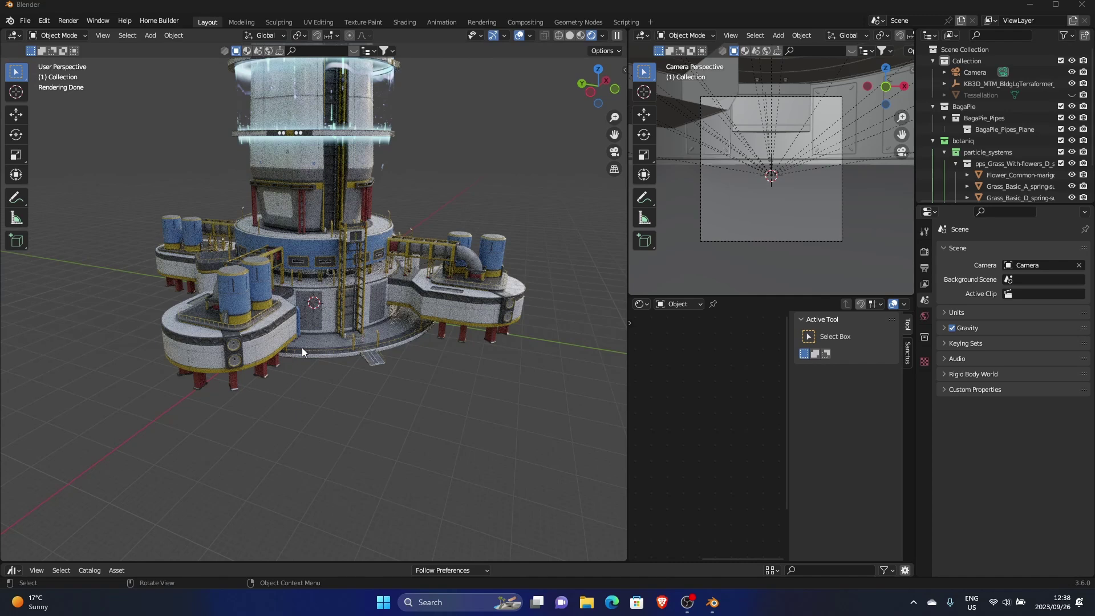